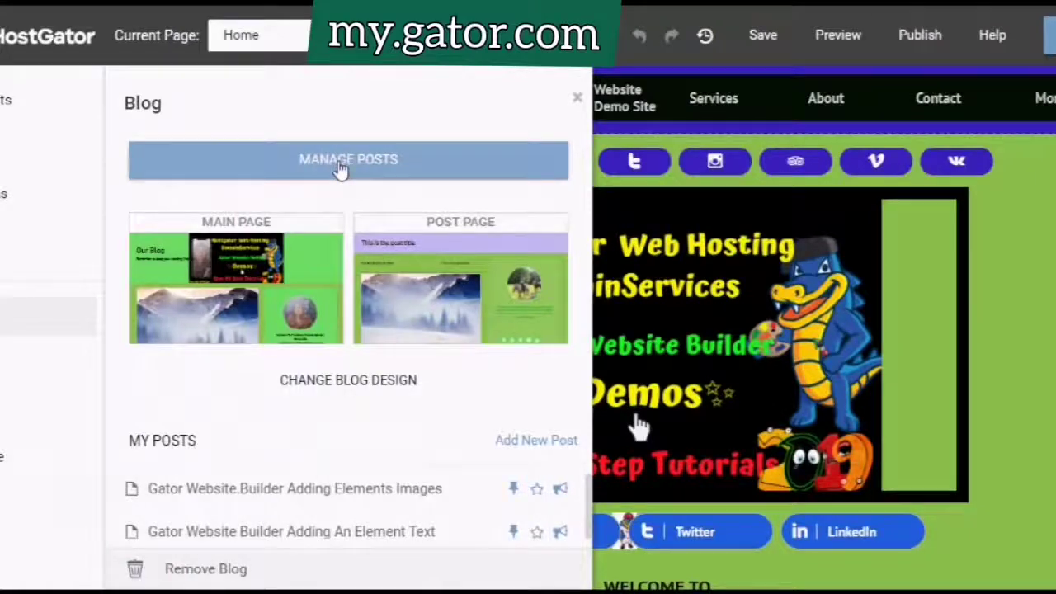
# Open the blog's post management page and start creating a new post.
pyautogui.click(340, 167)
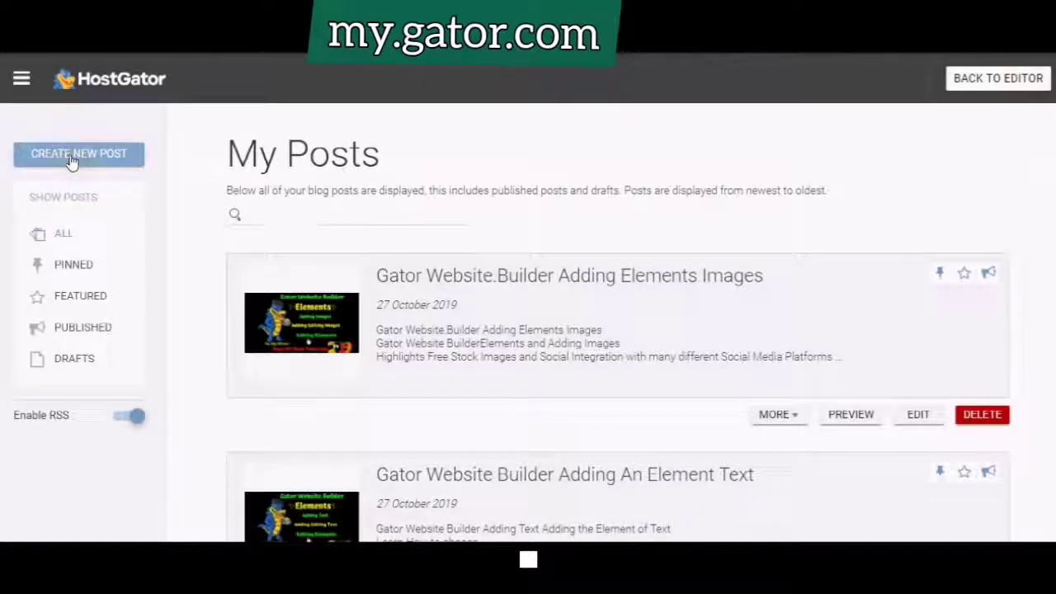
pyautogui.click(71, 160)
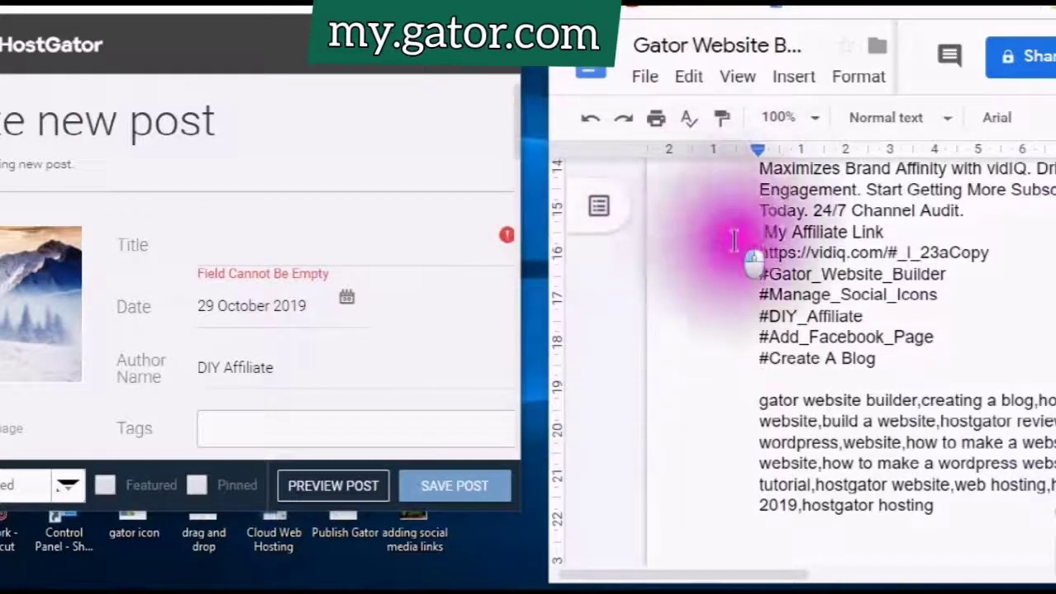
# Look through the Google Docs notes for the title, description and keywords prepared for the new post.
pyautogui.scroll(-8, 718, 212)
pyautogui.scroll(3, 625, 252)
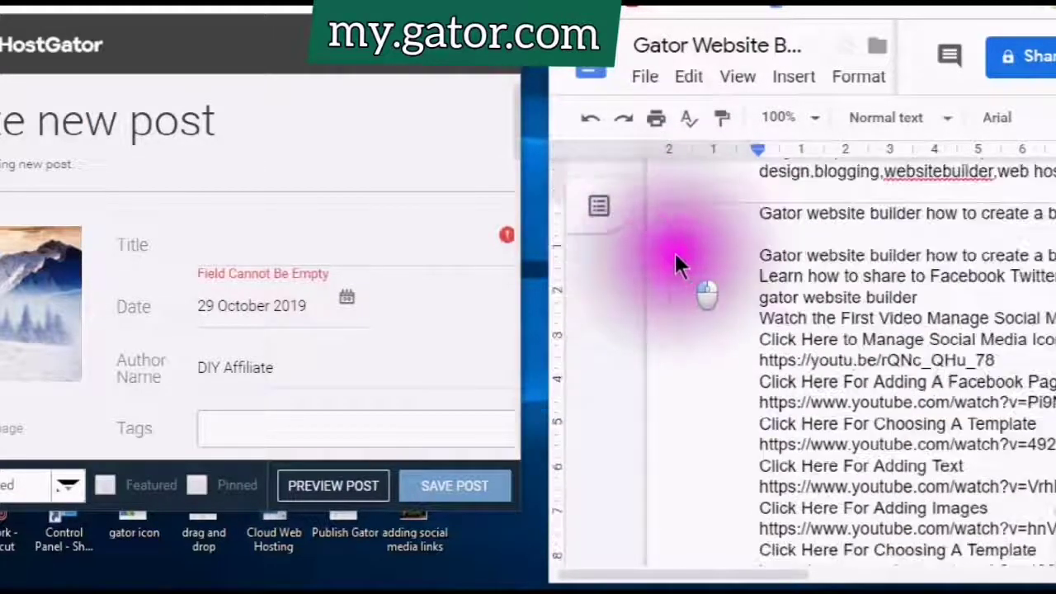
pyautogui.scroll(10, 675, 268)
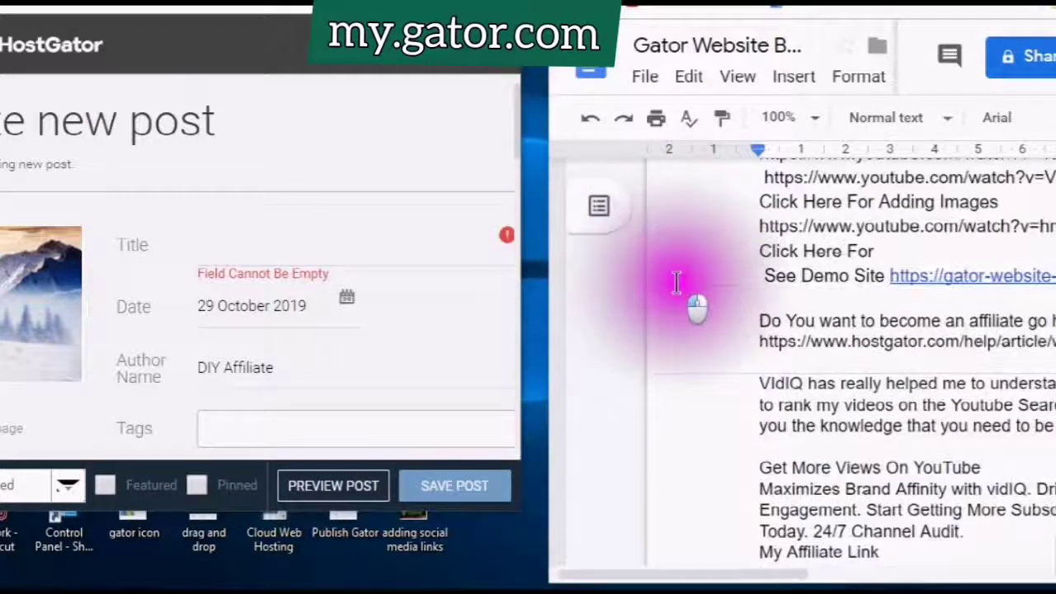
pyautogui.scroll(7, 677, 279)
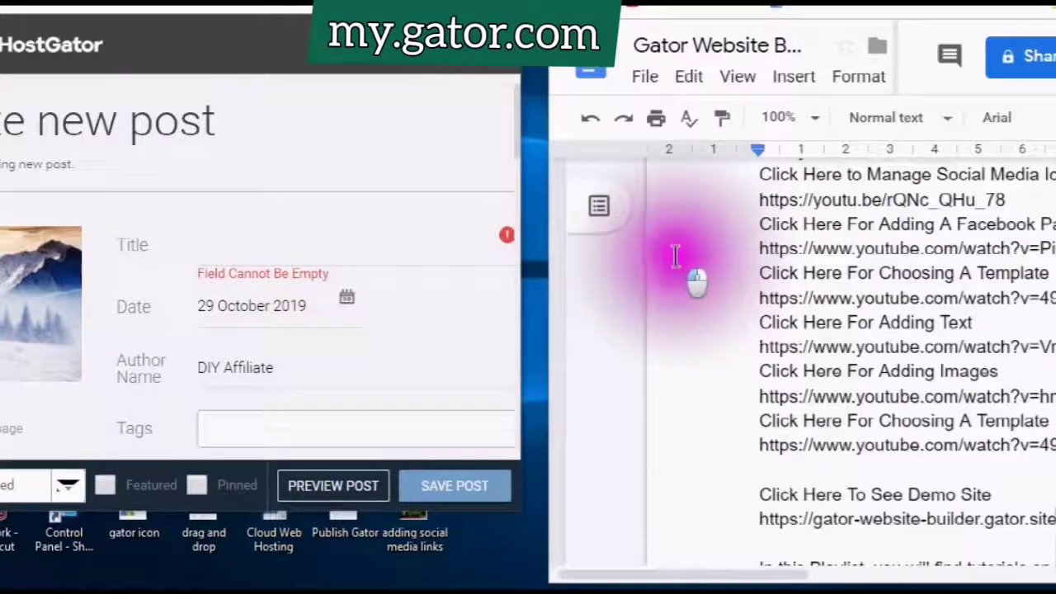
pyautogui.scroll(4, 674, 252)
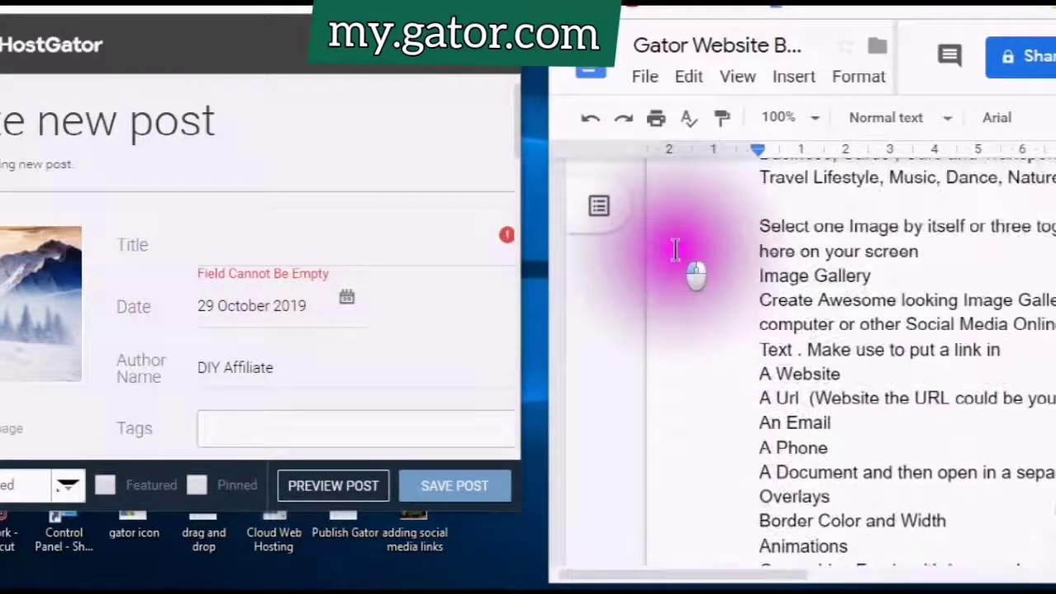
pyautogui.scroll(6, 675, 250)
pyautogui.scroll(-2, 740, 306)
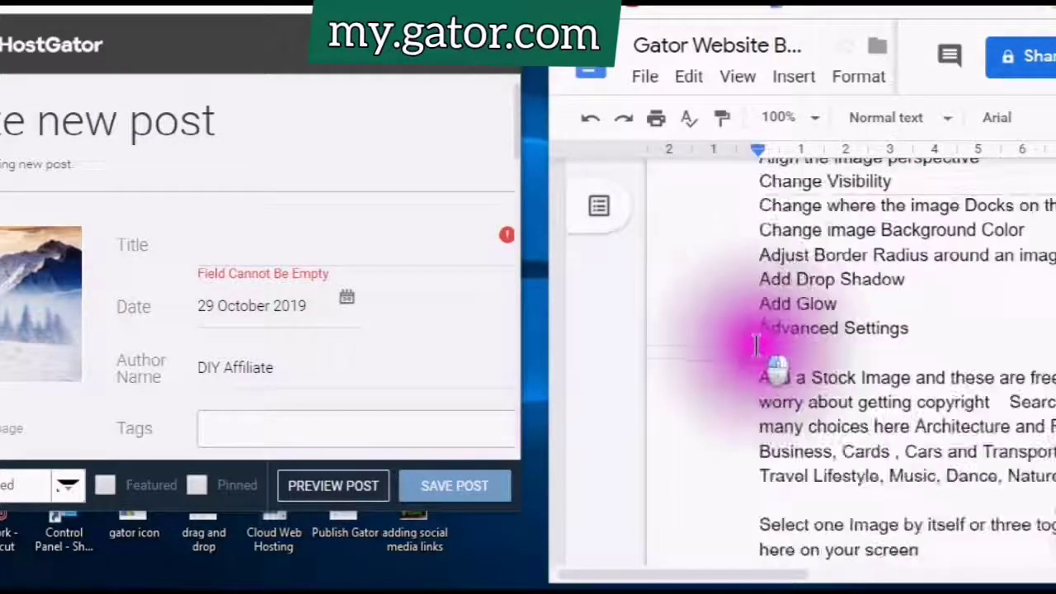
pyautogui.scroll(-4, 756, 345)
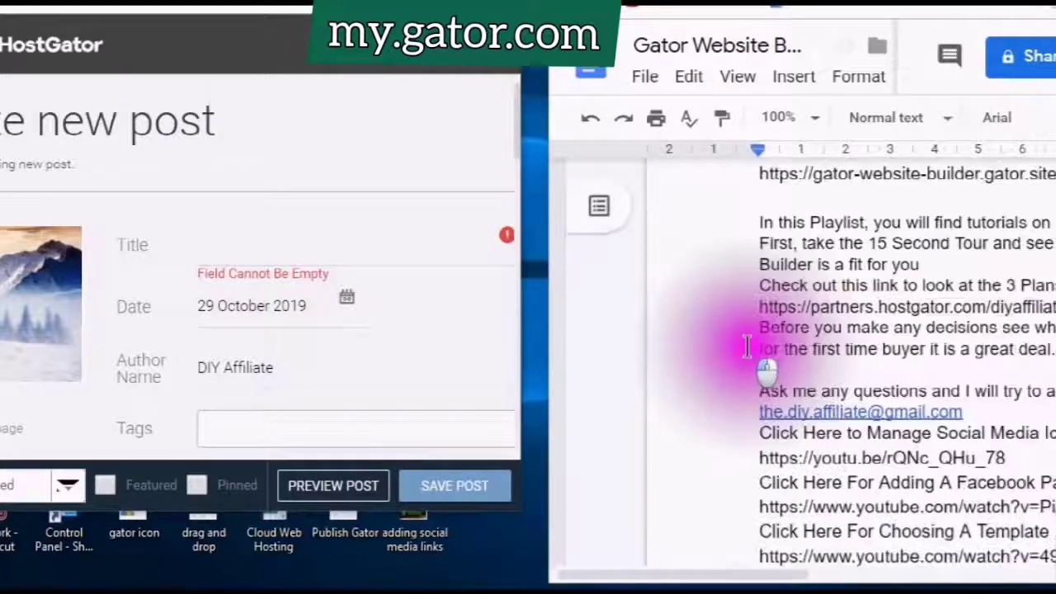
pyautogui.scroll(-2, 746, 346)
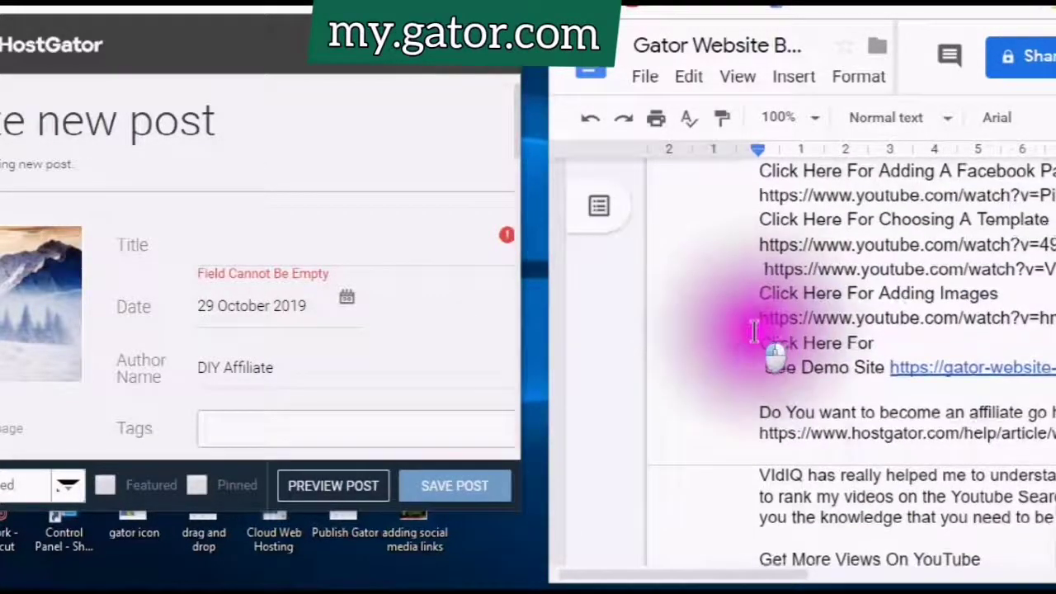
pyautogui.scroll(-8, 742, 334)
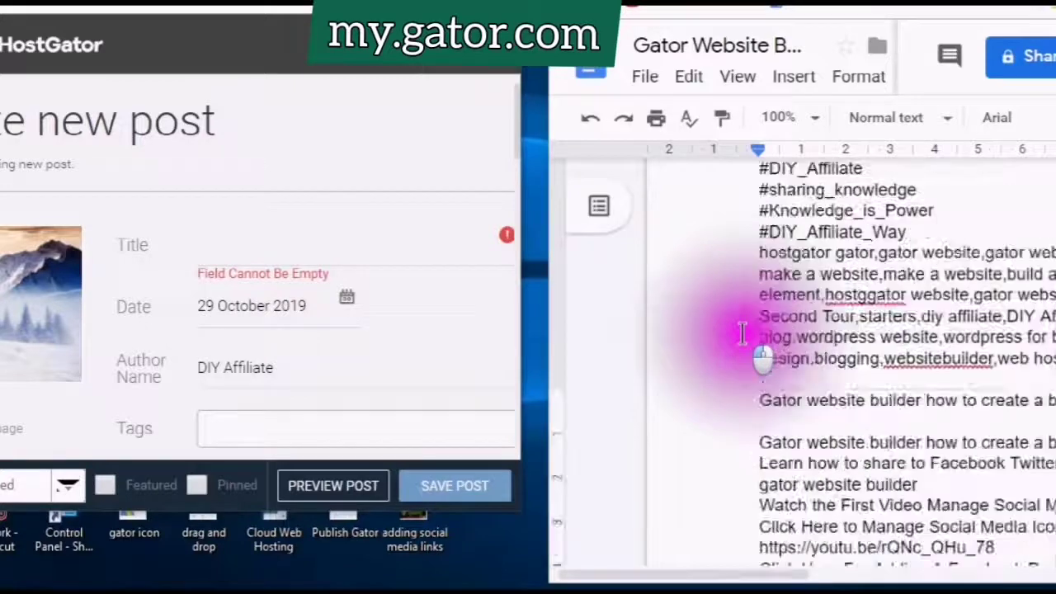
pyautogui.scroll(4, 740, 332)
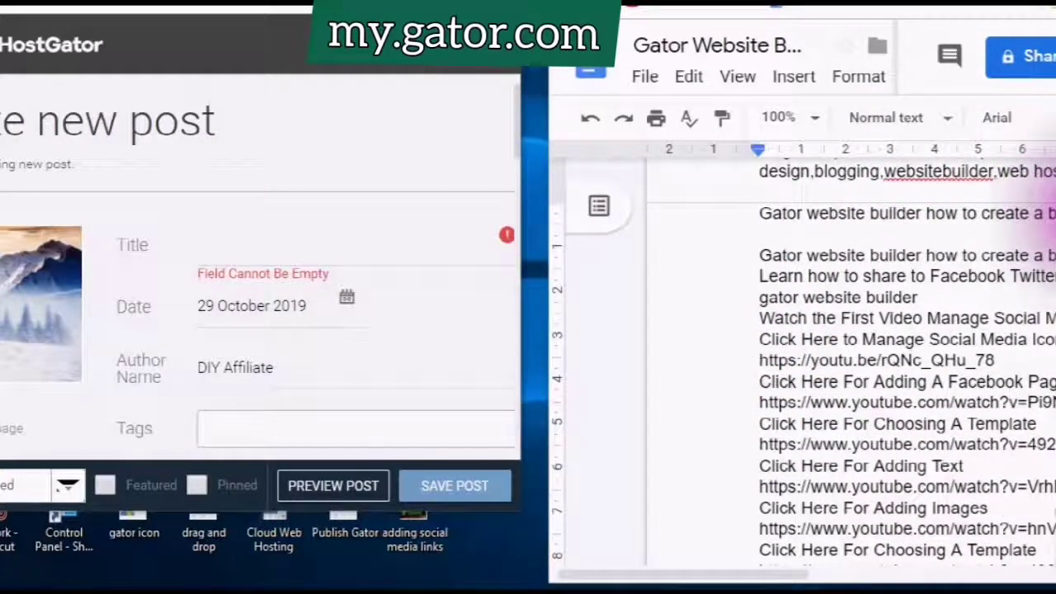
# Copy "Gator website builder how to create a blog" from the document into the post's title, and add the document's closing keywords as tags.
pyautogui.moveTo(1037, 212); pyautogui.dragTo(756, 213)
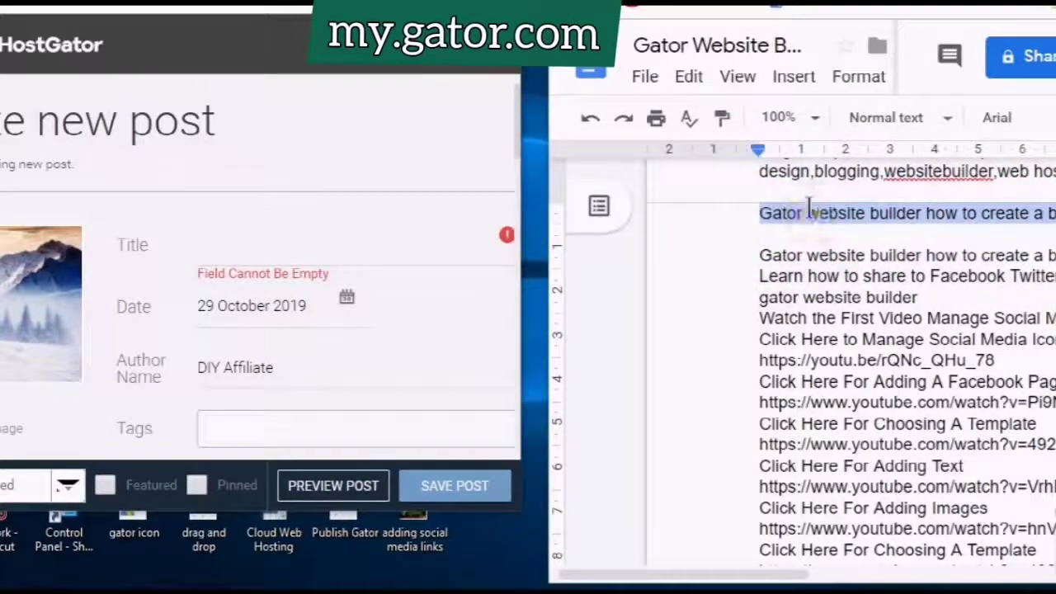
pyautogui.scroll(1, 815, 248)
pyautogui.click(199, 245)
pyautogui.rightClick(203, 252)
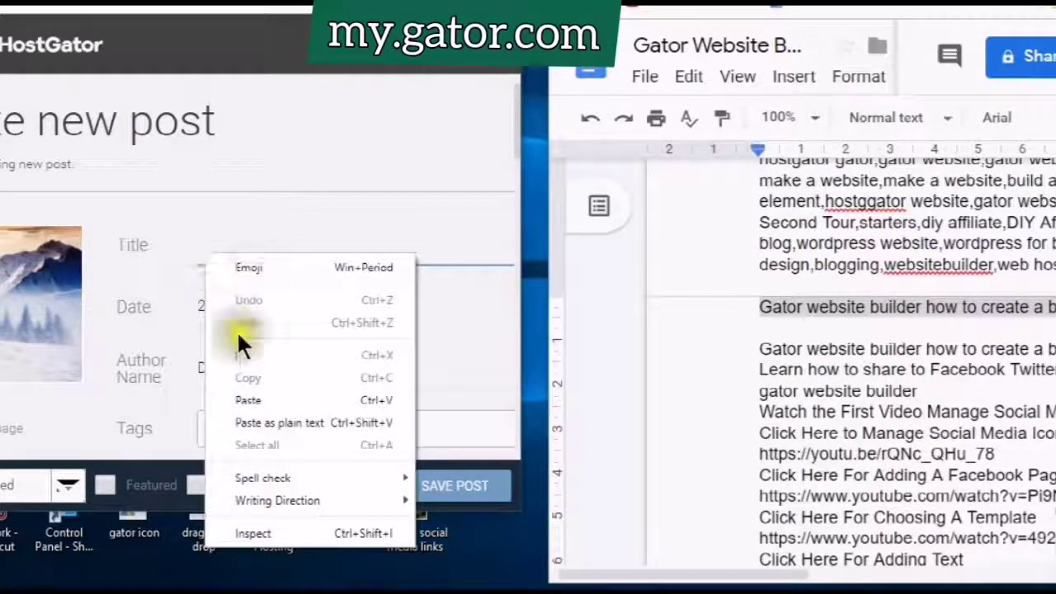
pyautogui.click(246, 399)
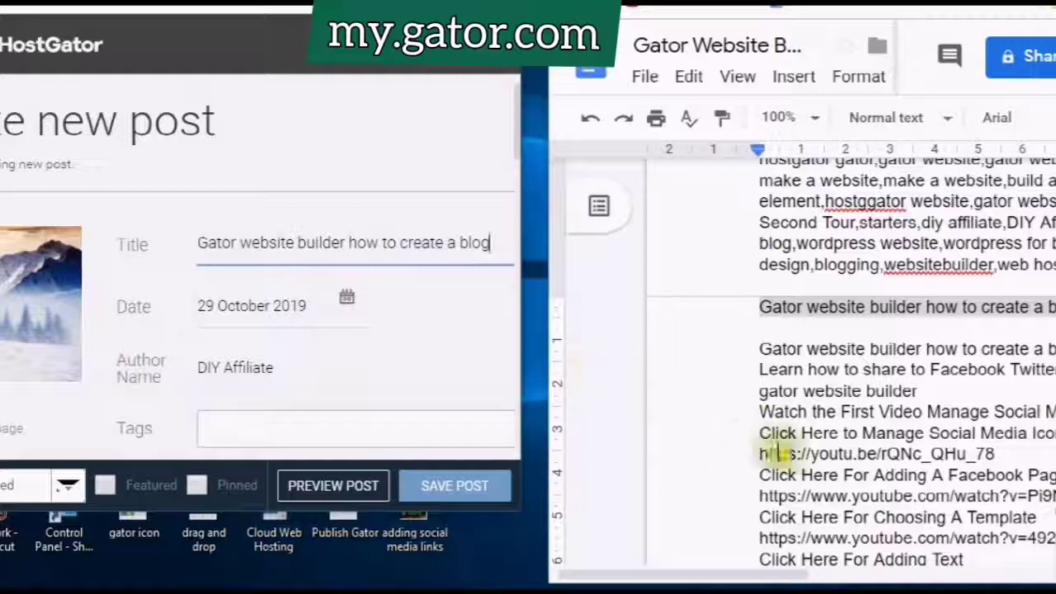
pyautogui.click(805, 483)
pyautogui.scroll(-8, 805, 483)
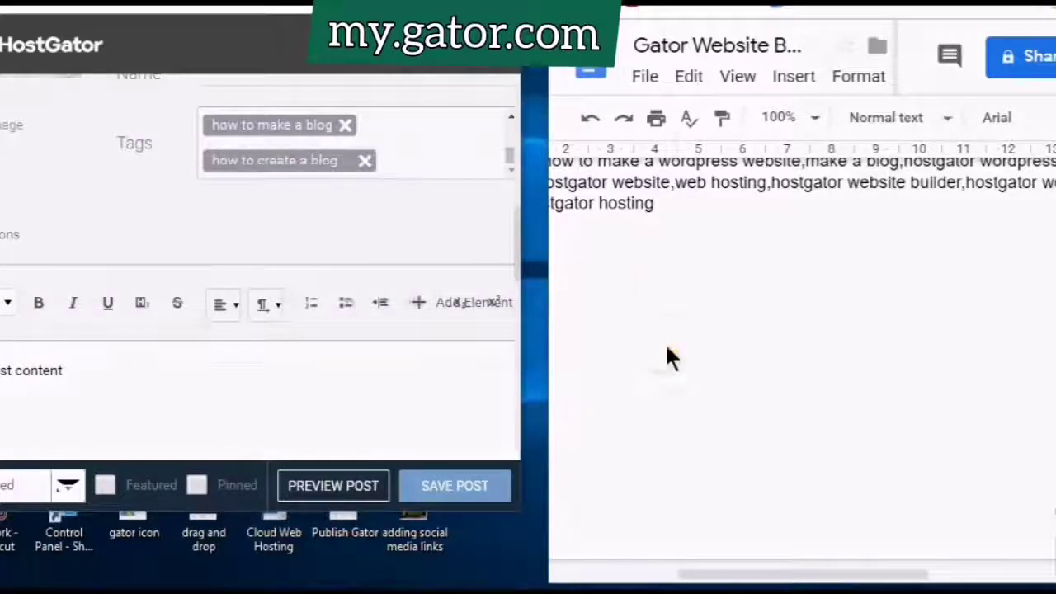
# Replace the placeholder post content with the document's description text, from the "how to create a blog" line through the #Create A Blog hashtag.
pyautogui.click(591, 269)
pyautogui.scroll(10, 595, 272)
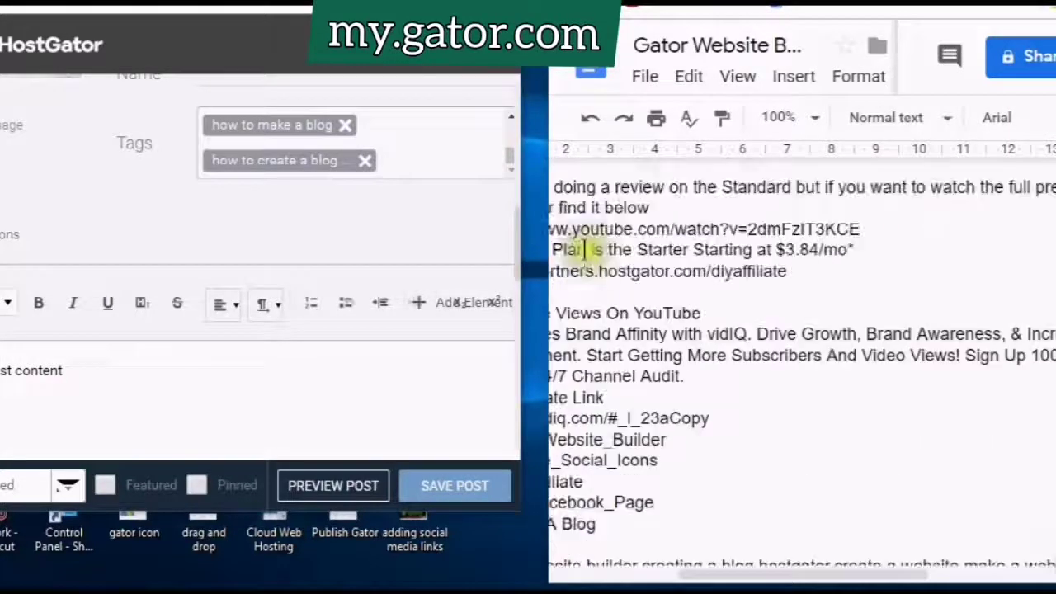
pyautogui.scroll(5, 595, 294)
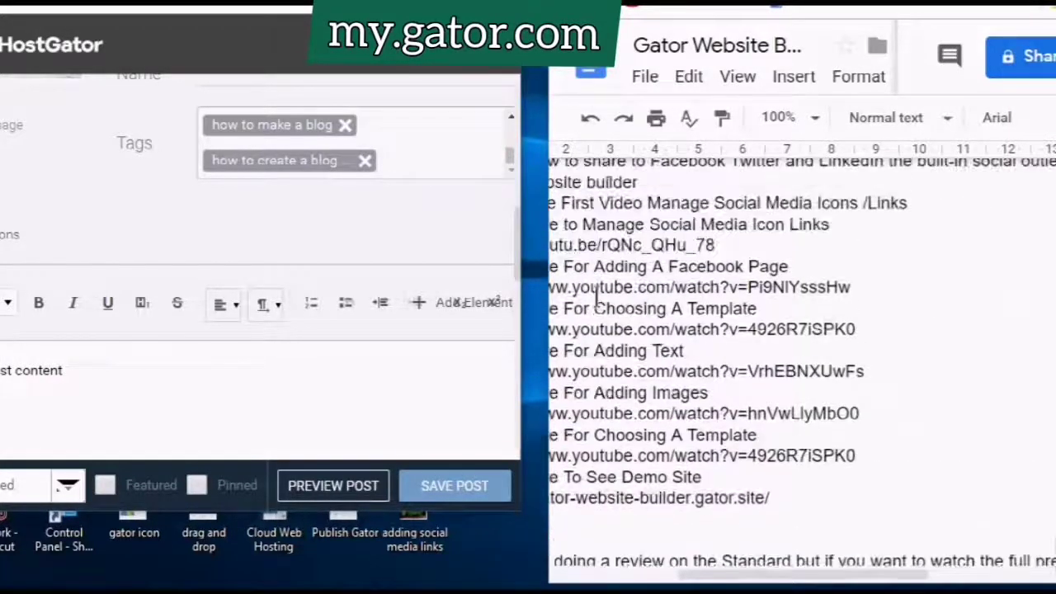
pyautogui.scroll(3, 596, 294)
pyautogui.scroll(-3, 602, 329)
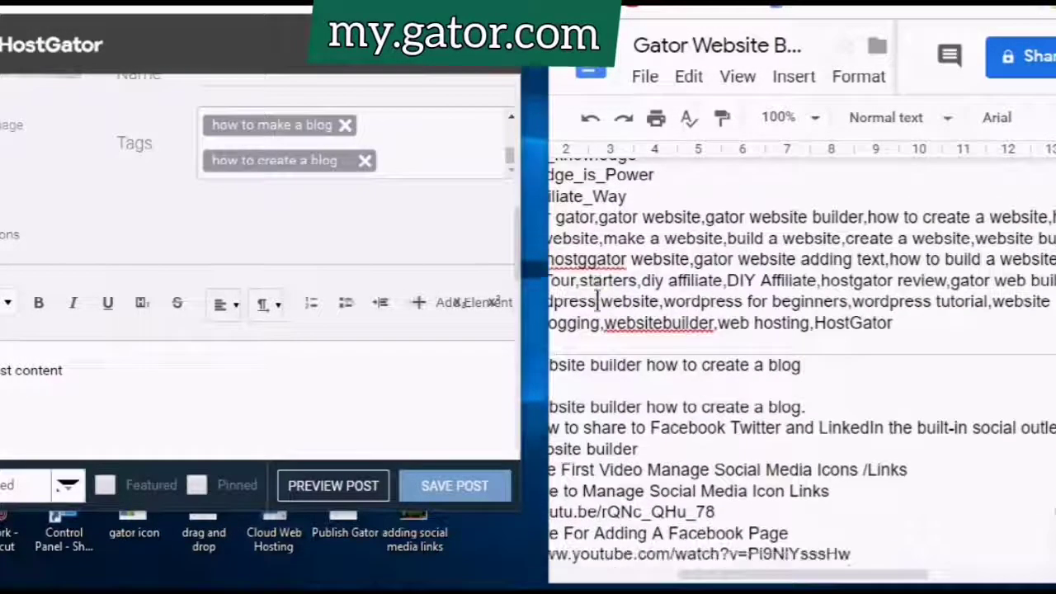
pyautogui.click(572, 358)
pyautogui.moveTo(572, 358); pyautogui.dragTo(888, 440)
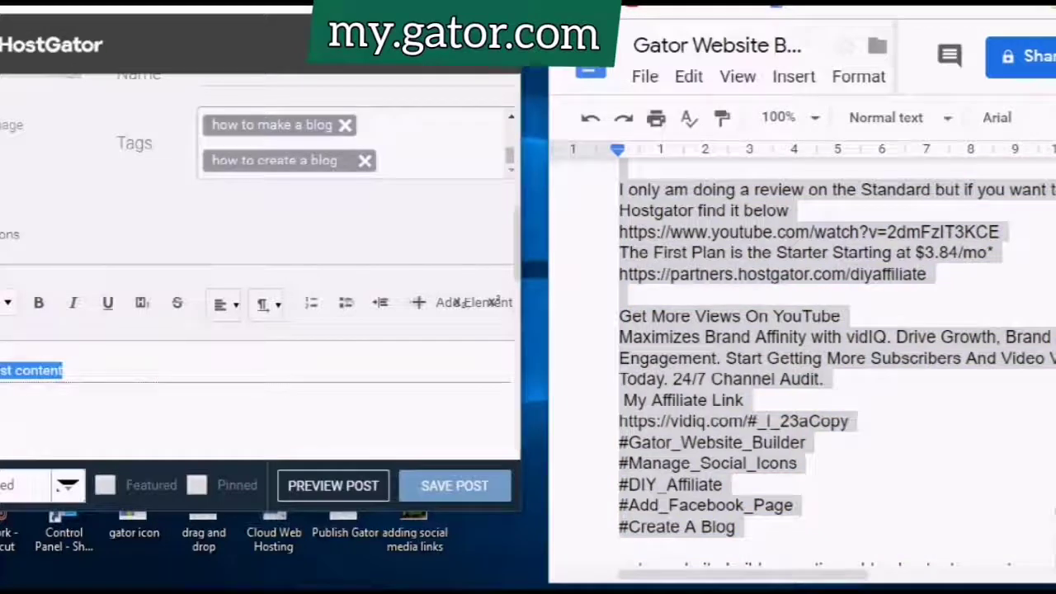
pyautogui.hotkey('ctrl', 'v')
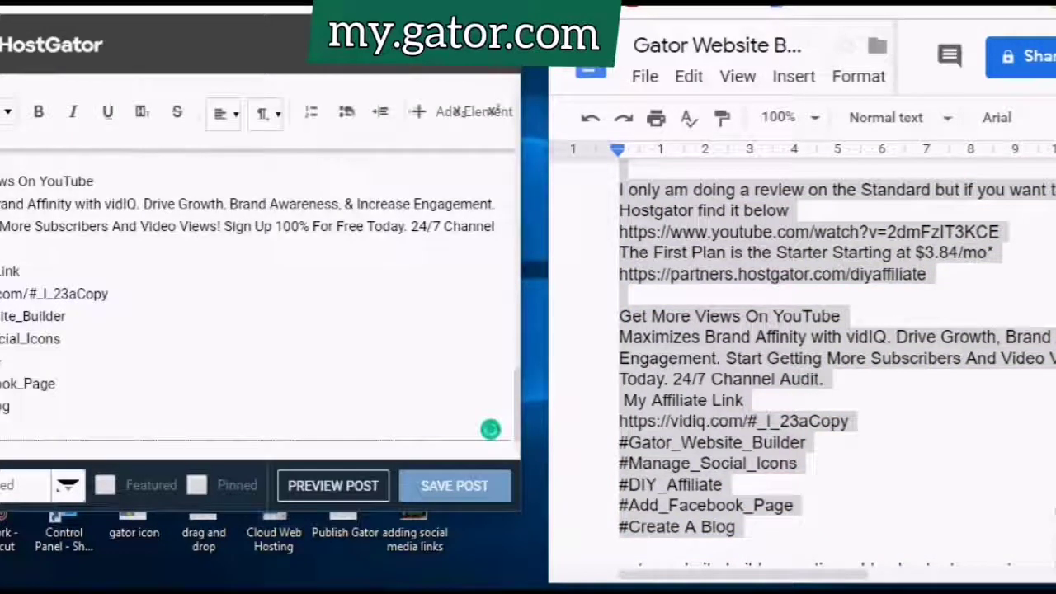
# Format the content's first line as a Heading reading "Gator Website Builder How to Create a Blog." and insert a blank line below it.
pyautogui.scroll(2, 16, 255)
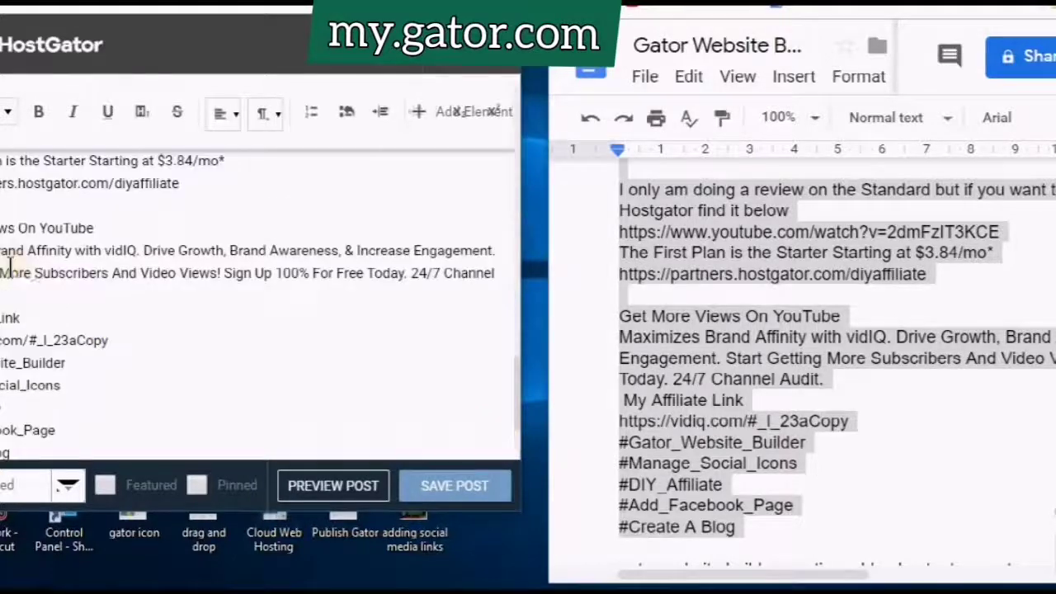
pyautogui.scroll(10, 16, 254)
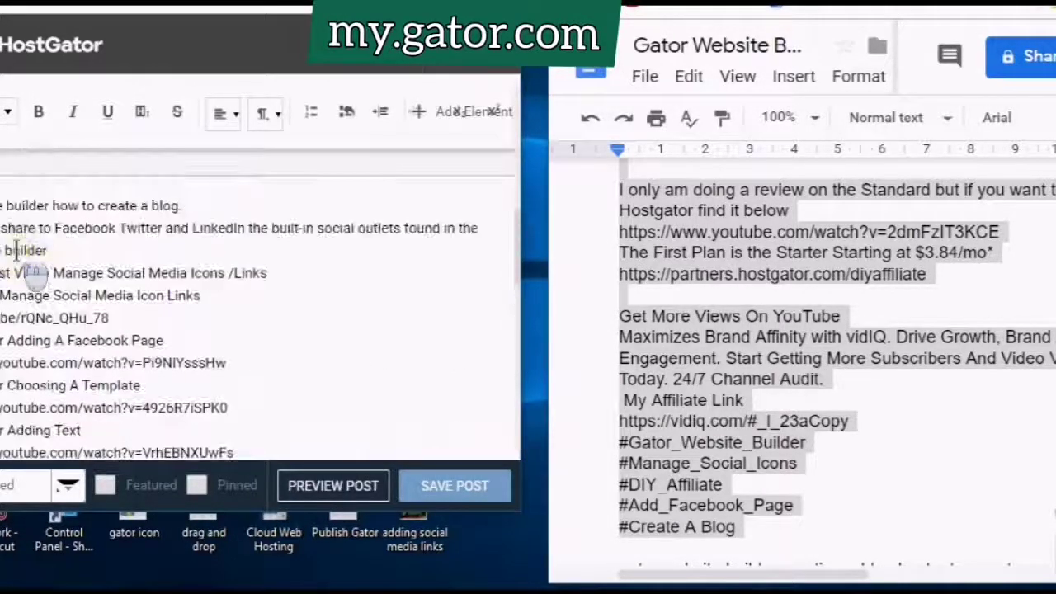
pyautogui.scroll(3, 24, 273)
pyautogui.scroll(-2, 52, 283)
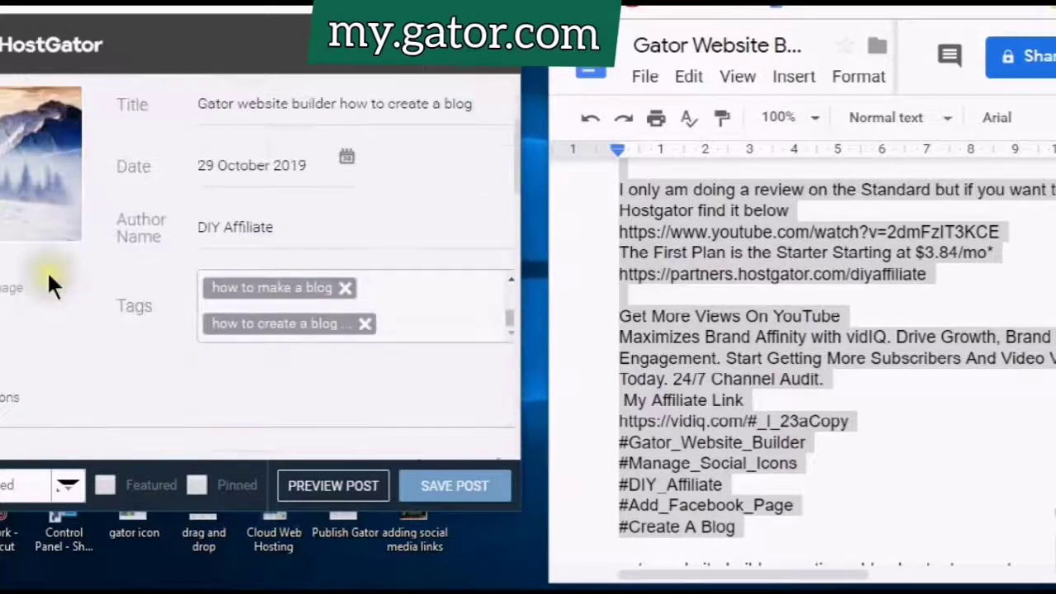
pyautogui.scroll(-3, 45, 279)
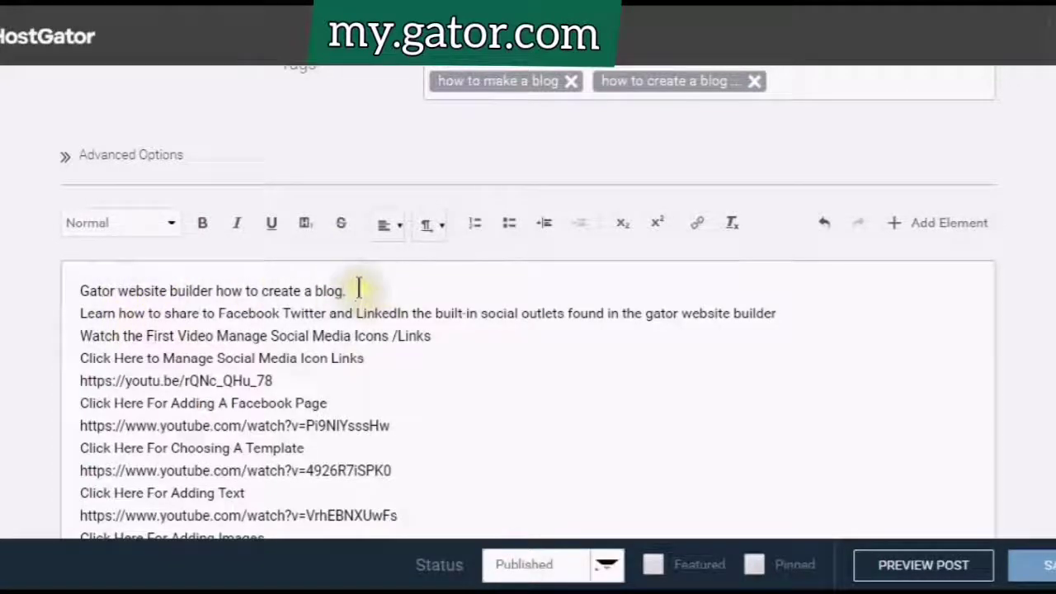
pyautogui.moveTo(357, 288); pyautogui.dragTo(41, 285)
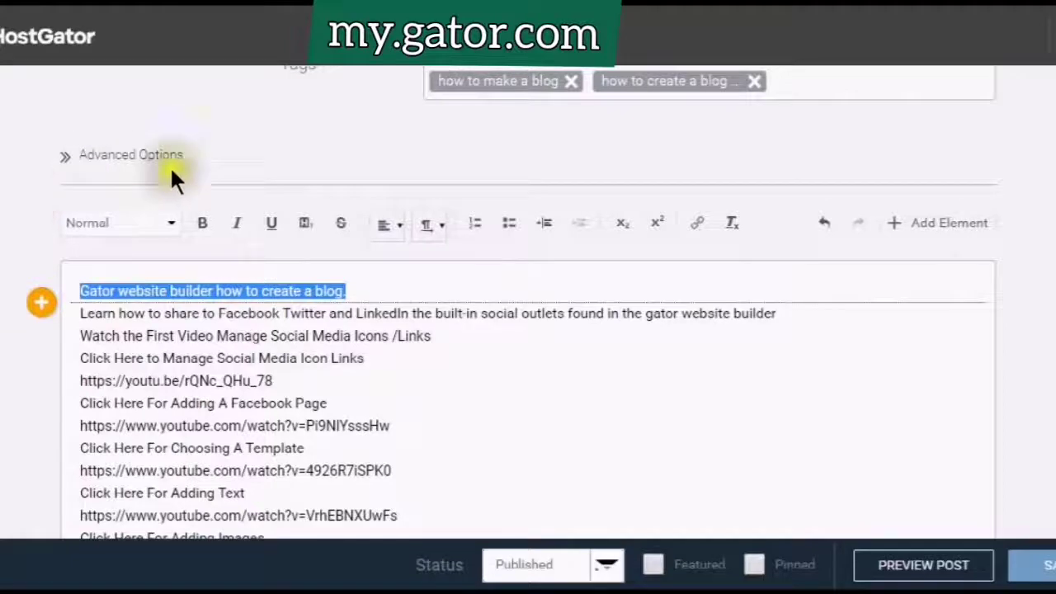
pyautogui.click(175, 224)
pyautogui.click(128, 270)
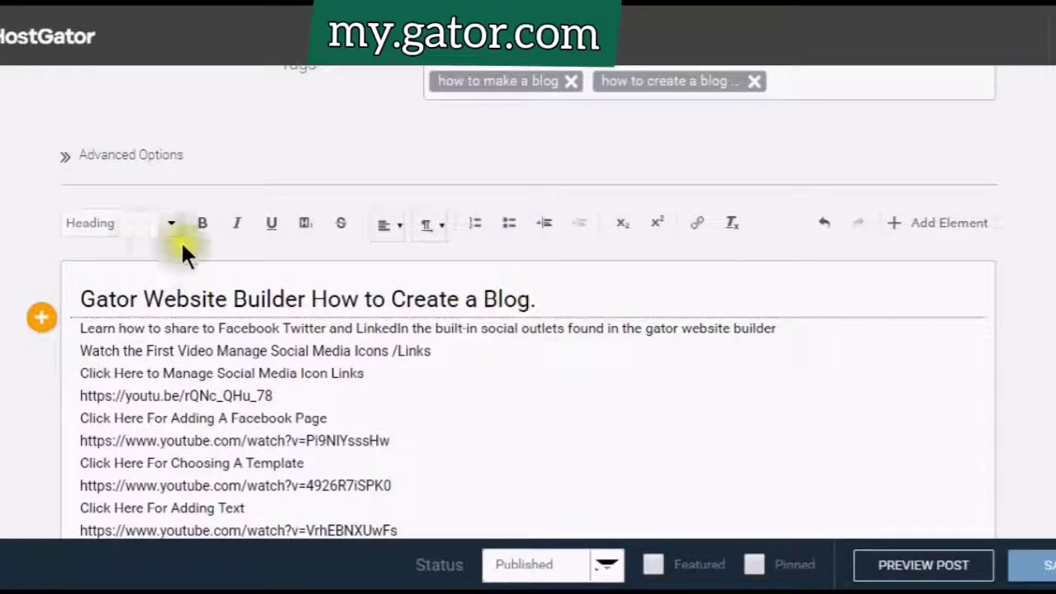
pyautogui.click(80, 329)
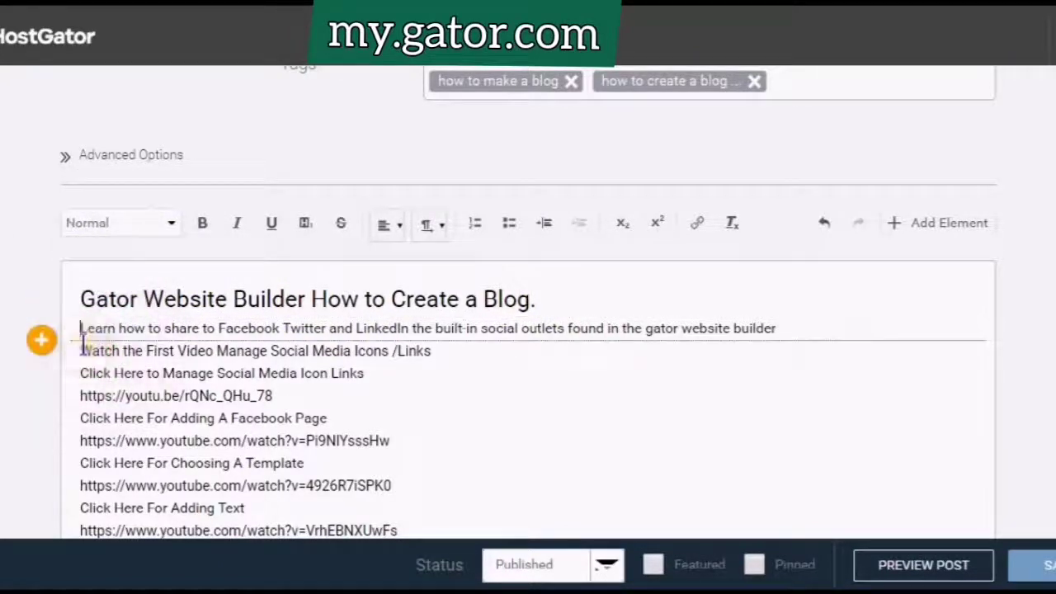
pyautogui.press('Return')
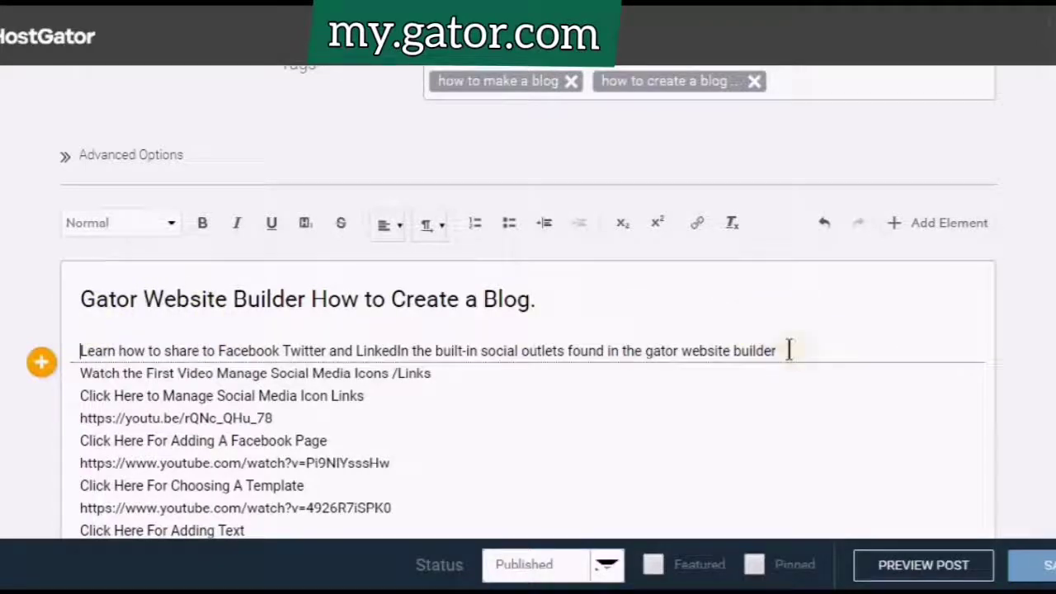
# Apply the Sub Heading style to the "Learn how to share to Facebook Twitter and LinkedIn" line.
pyautogui.moveTo(784, 351); pyautogui.dragTo(71, 355)
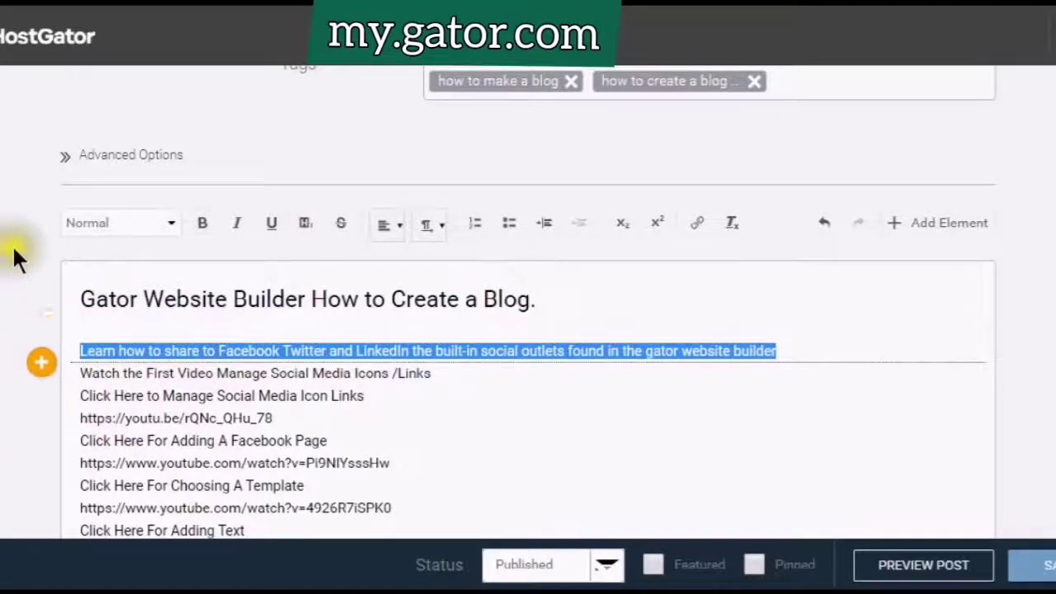
pyautogui.click(171, 228)
pyautogui.click(123, 300)
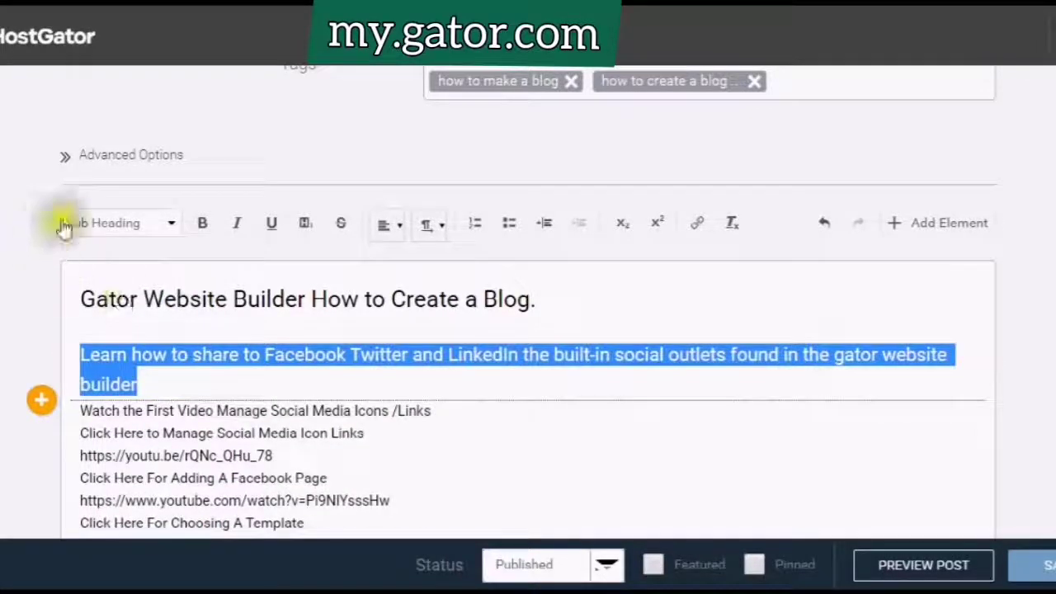
# Make the subheading about sharing to Facebook, Twitter and LinkedIn bold, italic and underlined.
pyautogui.click(202, 224)
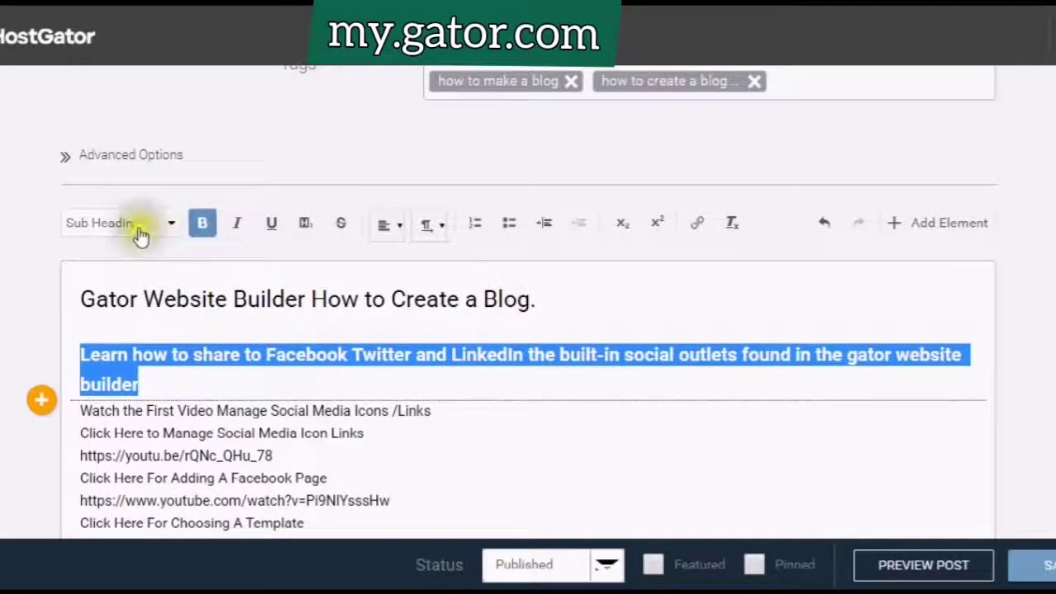
pyautogui.click(237, 231)
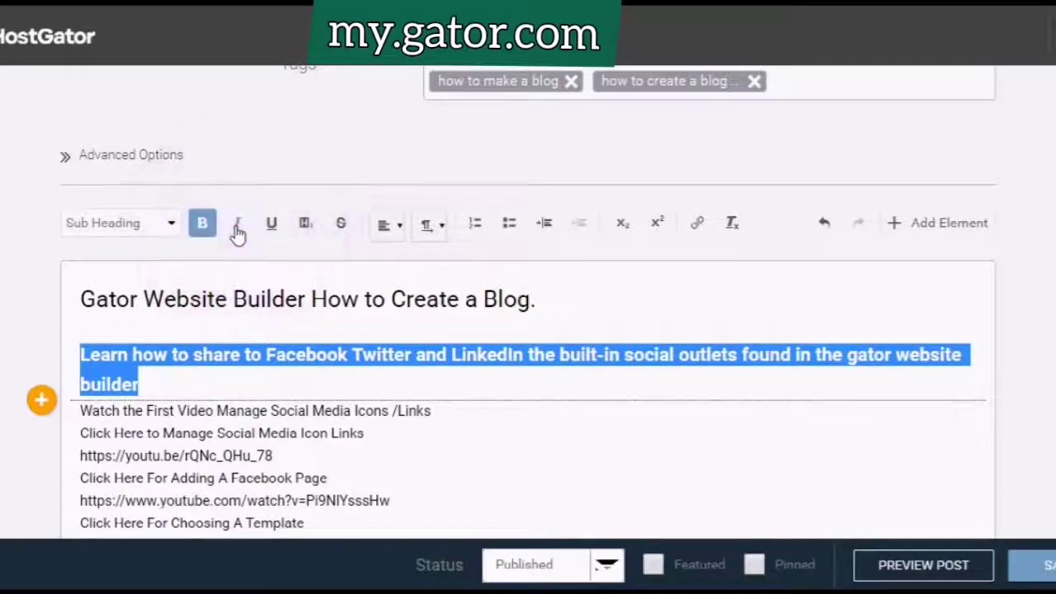
pyautogui.click(246, 235)
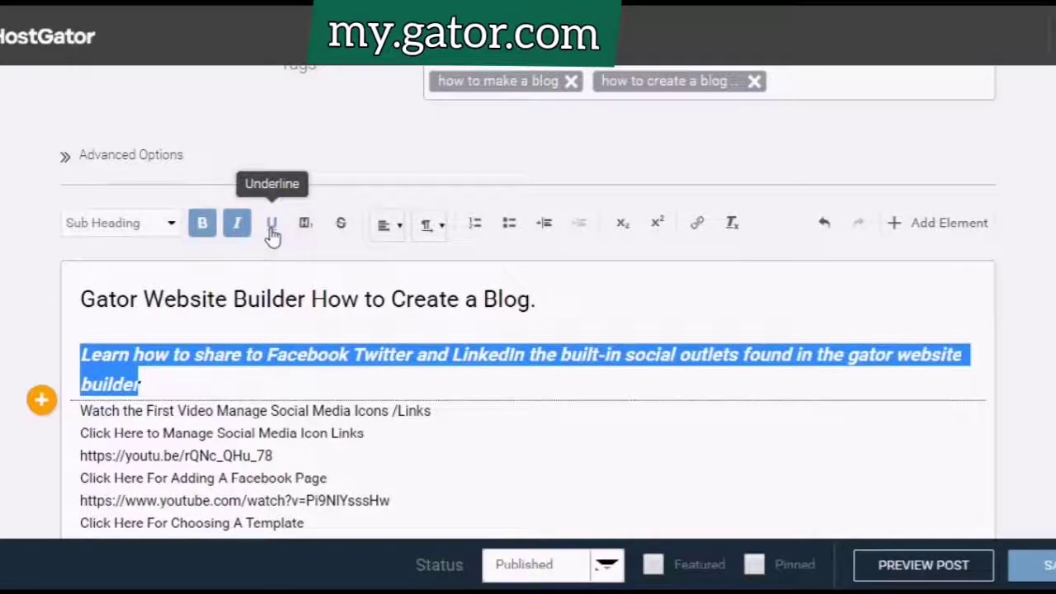
pyautogui.click(271, 235)
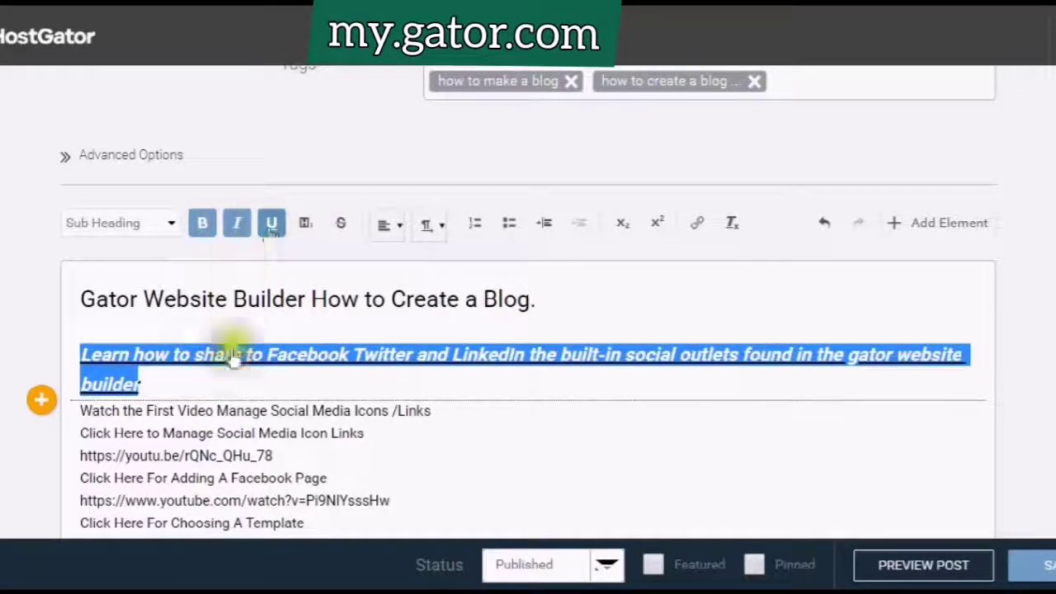
pyautogui.click(223, 382)
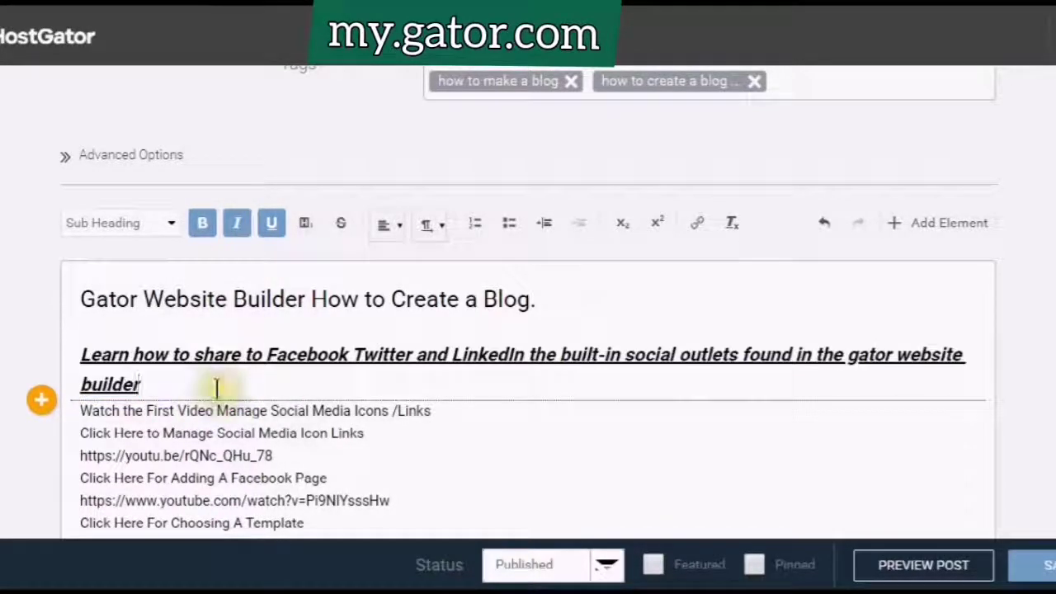
# Remove the bold, italic and underline formatting from the subheading about sharing to Facebook, Twitter and LinkedIn.
pyautogui.click(73, 355)
pyautogui.moveTo(72, 355); pyautogui.dragTo(377, 388)
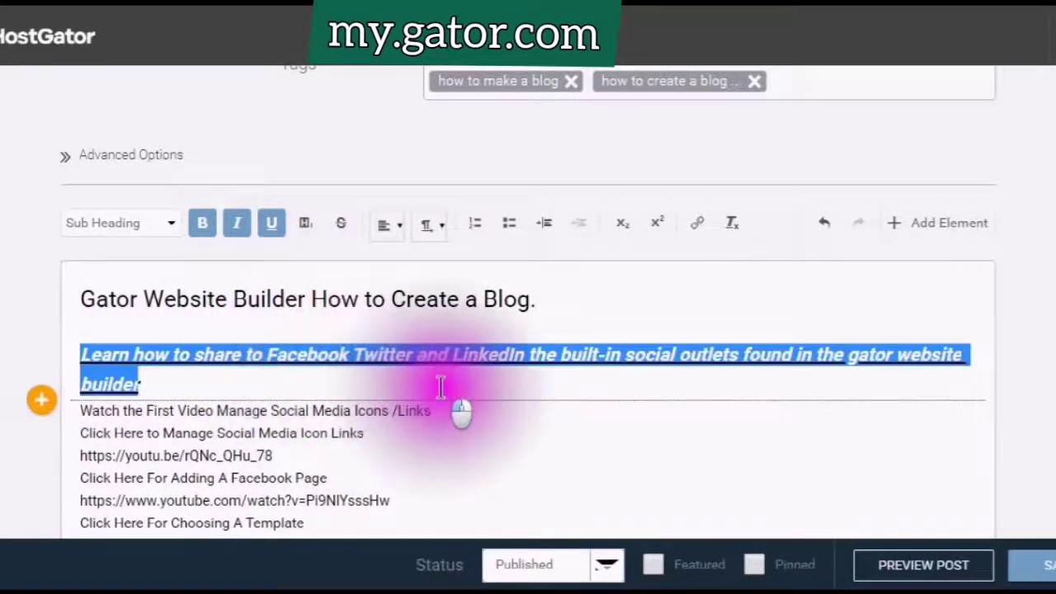
pyautogui.click(203, 226)
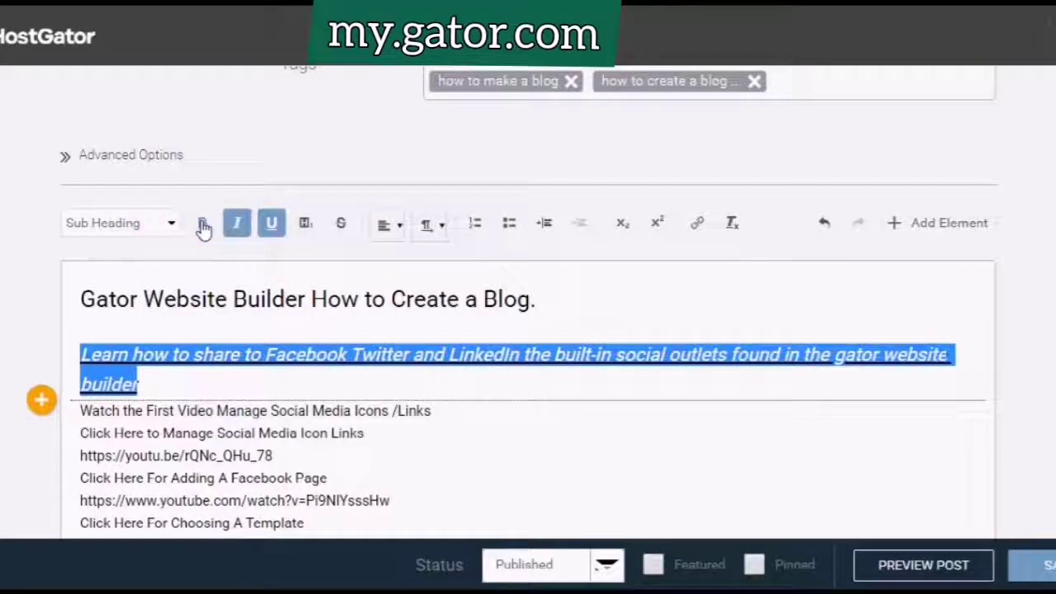
pyautogui.click(244, 235)
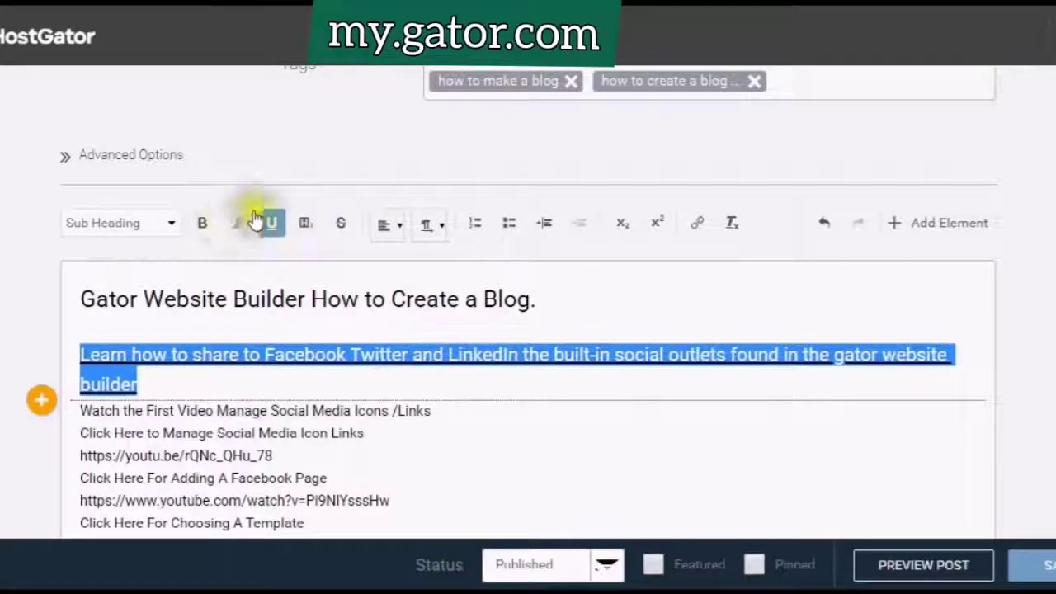
pyautogui.click(272, 226)
pyautogui.click(271, 228)
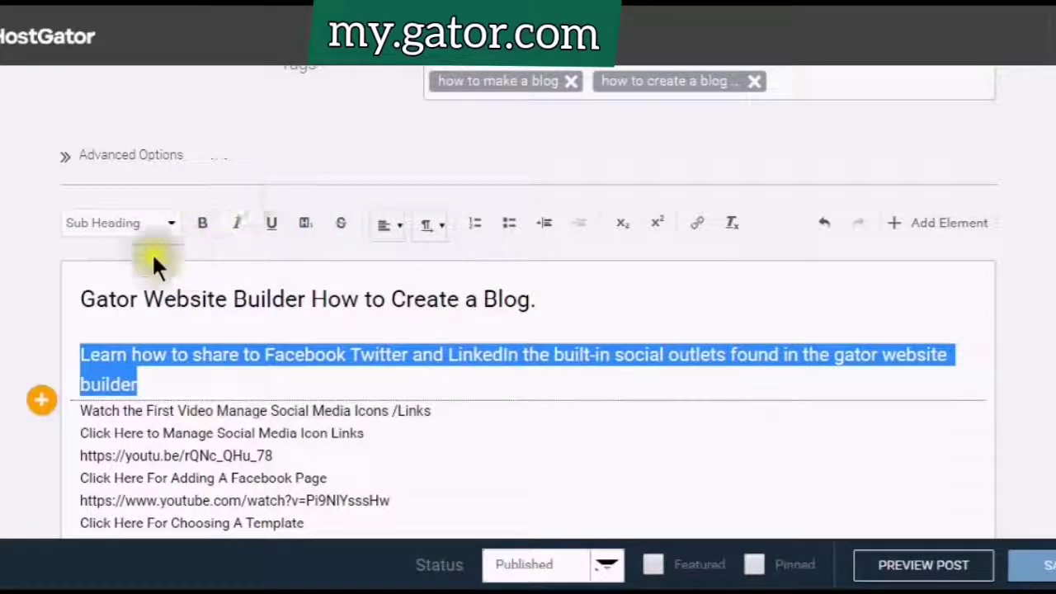
# Try the highlight formatting on the subheading about sharing to Facebook, Twitter and LinkedIn, and remove it again.
pyautogui.click(305, 231)
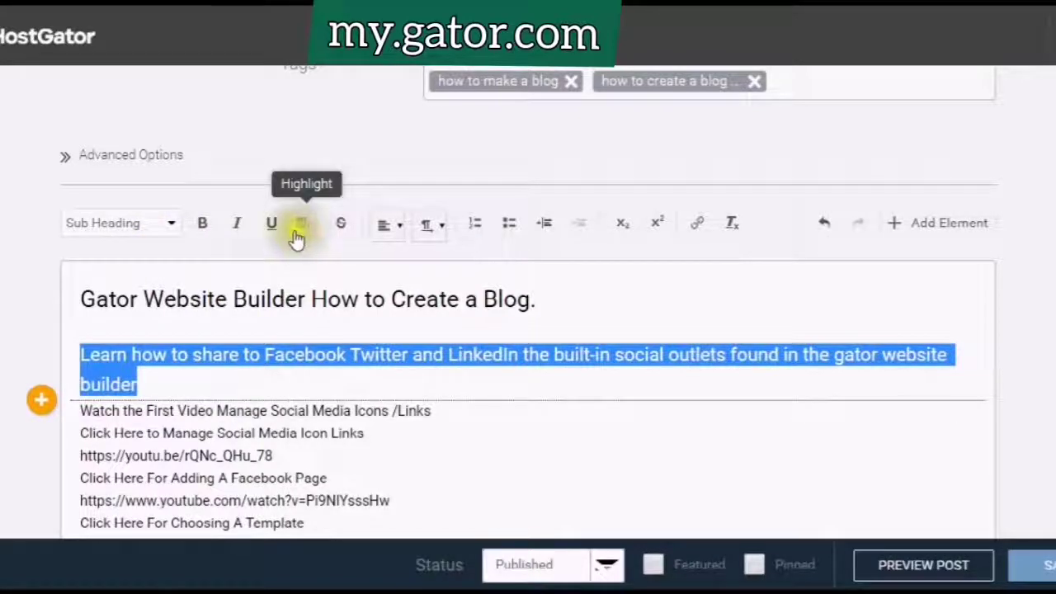
pyautogui.click(242, 322)
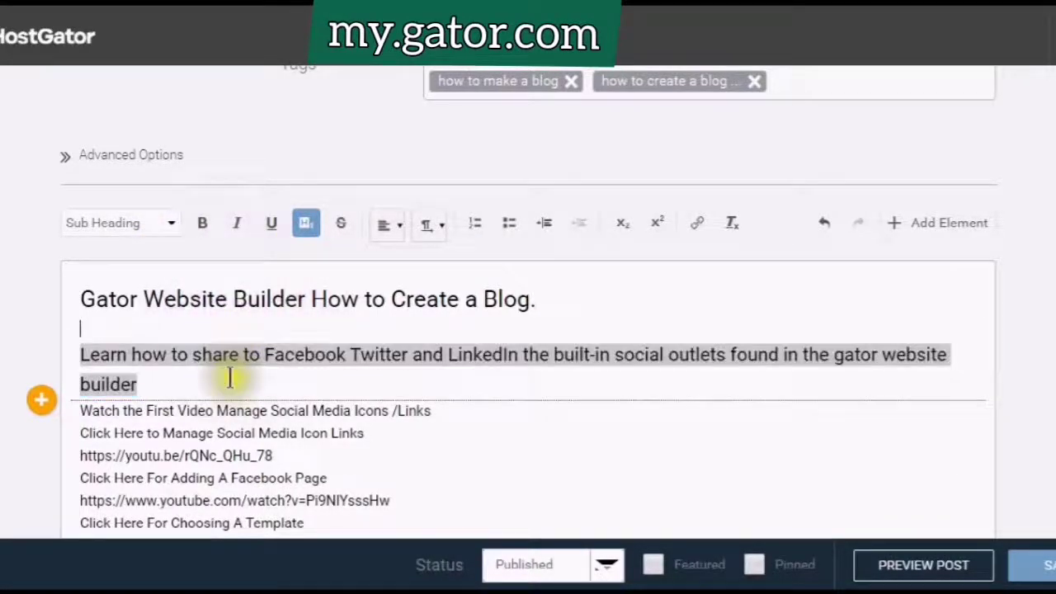
pyautogui.click(159, 385)
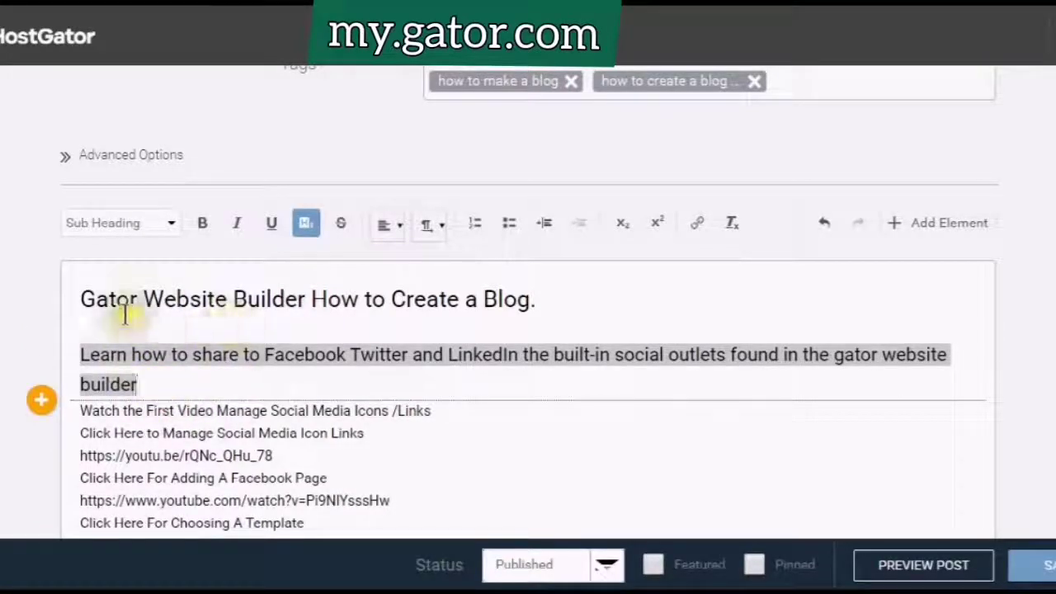
pyautogui.click(305, 228)
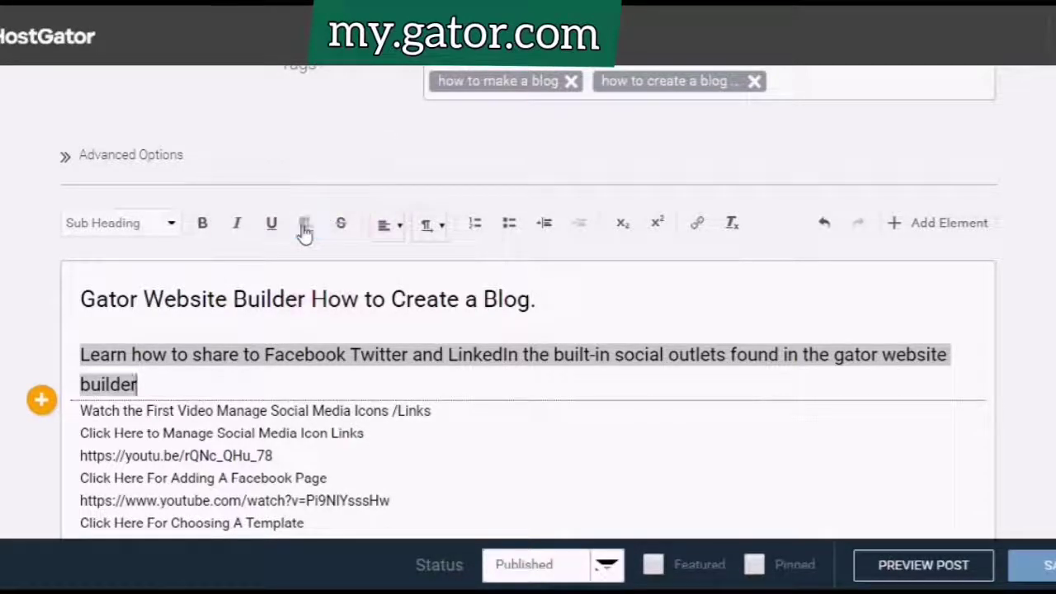
pyautogui.click(310, 233)
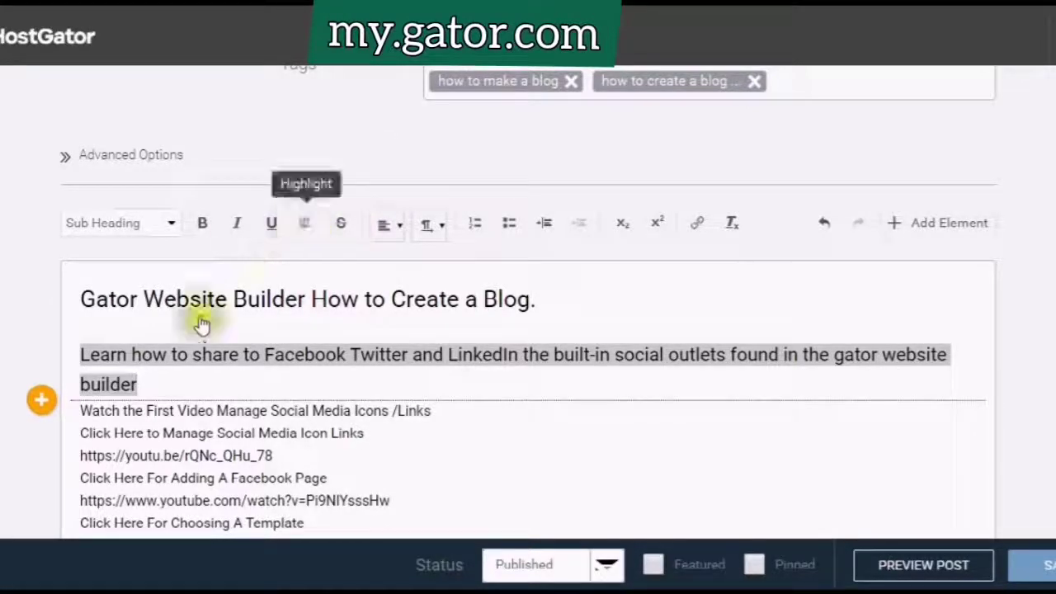
pyautogui.moveTo(140, 385); pyautogui.dragTo(45, 363)
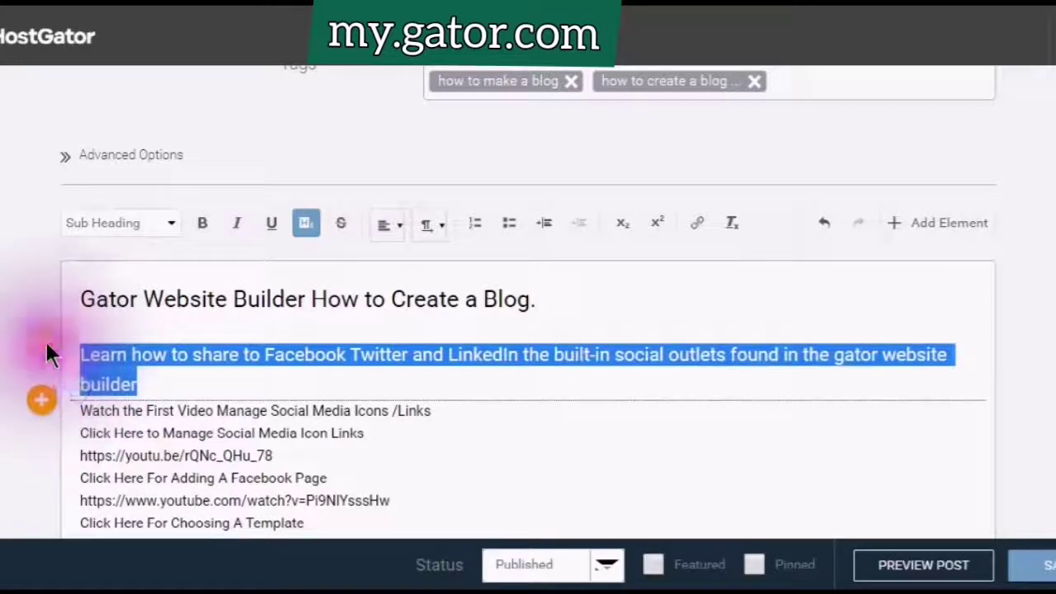
pyautogui.click(307, 228)
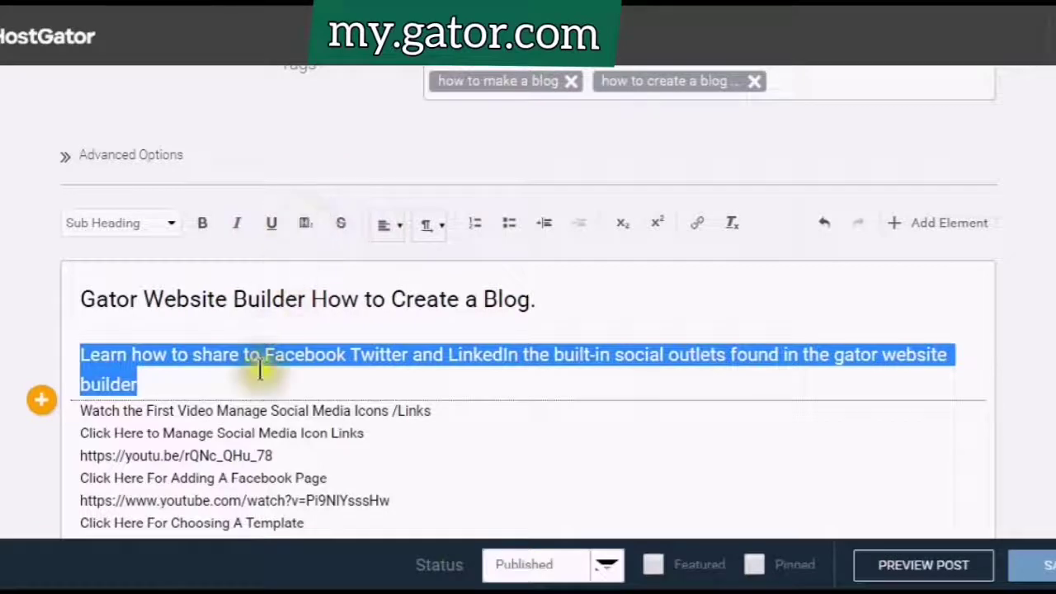
# Append "$4.84 Sales $3.84" to the end of the subheading and strike through the $4.84 price.
pyautogui.click(223, 381)
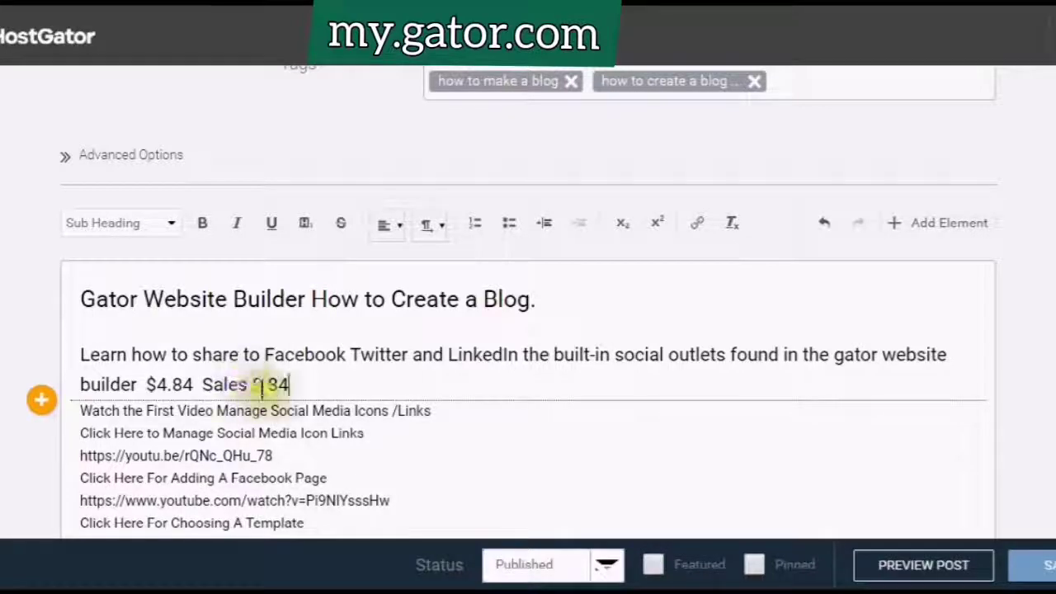
pyautogui.click(251, 384)
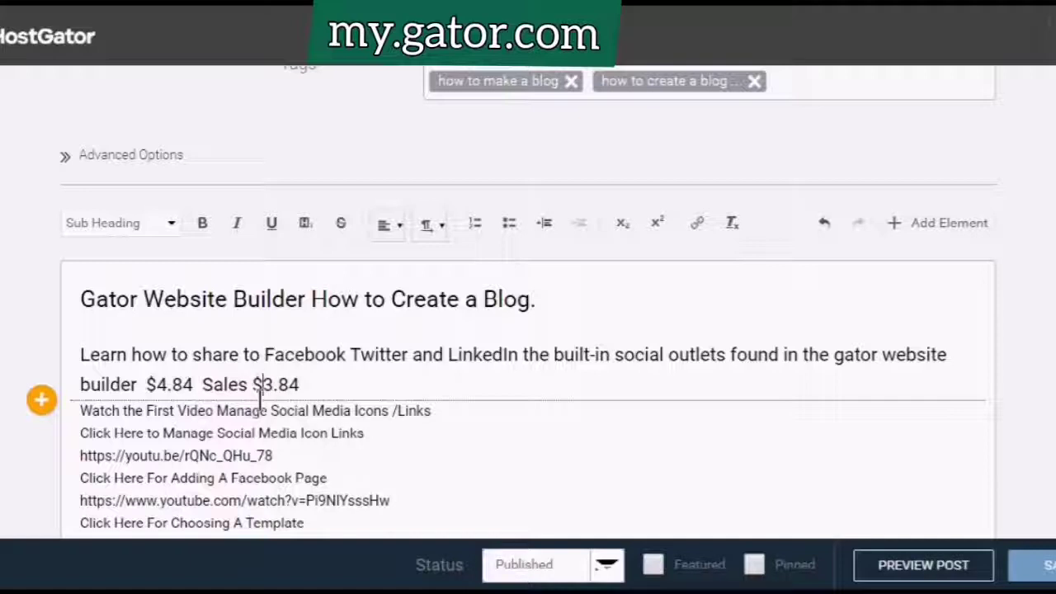
pyautogui.moveTo(142, 381); pyautogui.dragTo(198, 379)
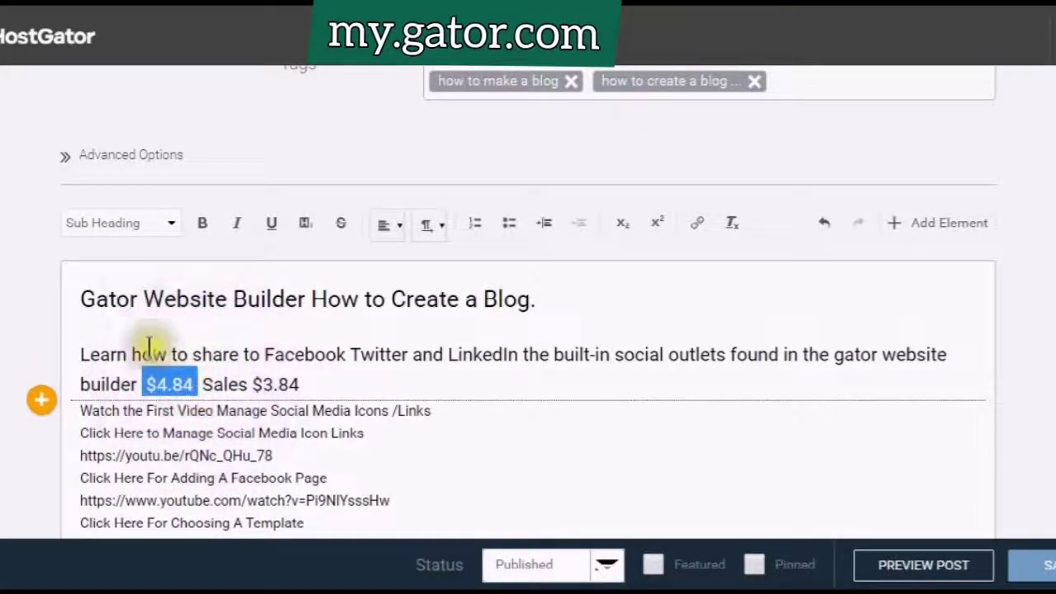
pyautogui.click(342, 227)
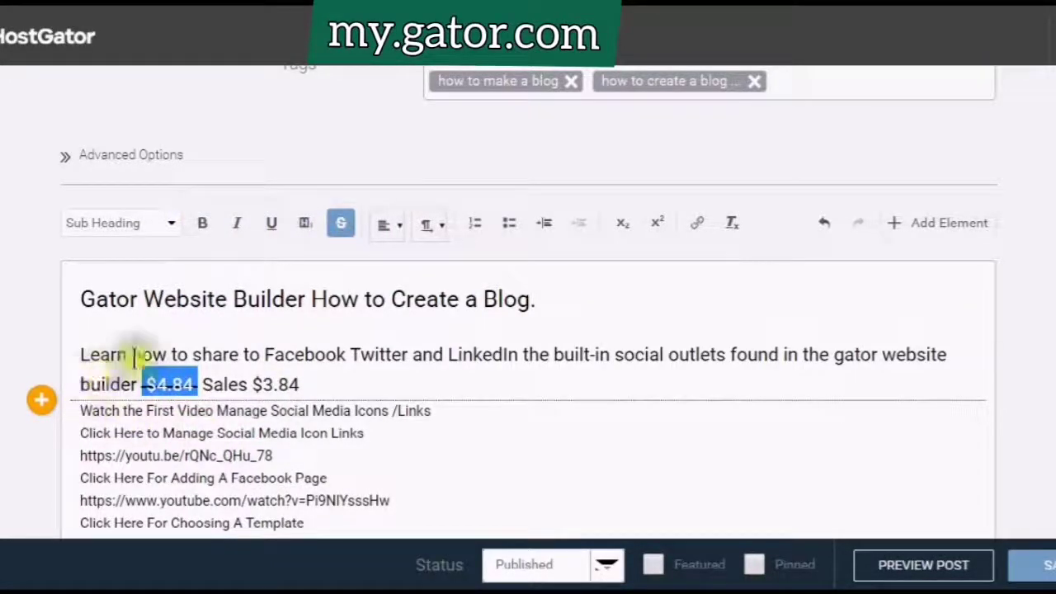
pyautogui.click(336, 386)
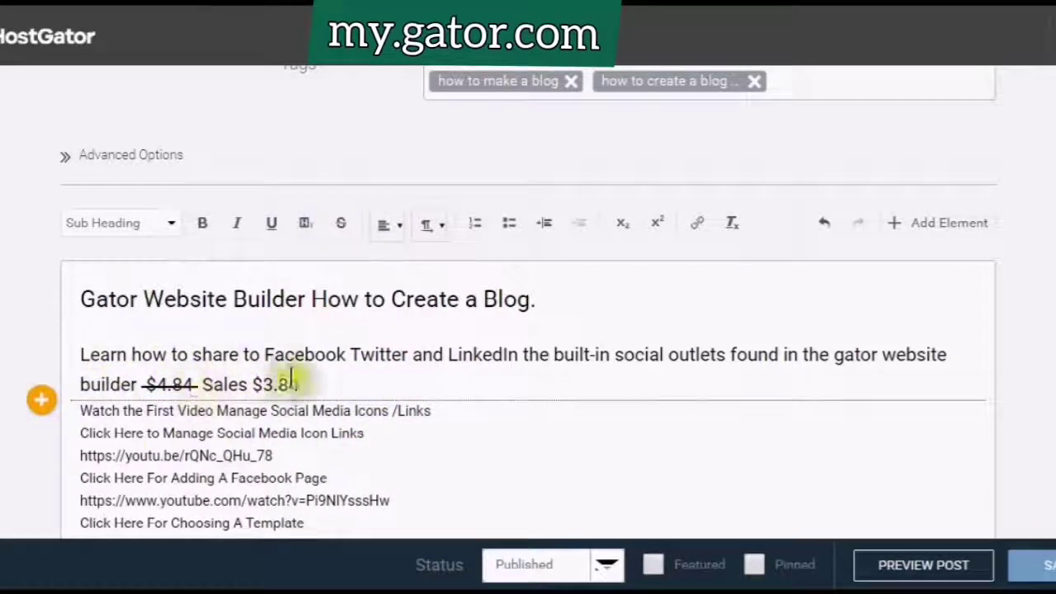
# Shorten "Sales" to "Sale" in the price text, and undo the price additions to the subheading.
pyautogui.click(247, 384)
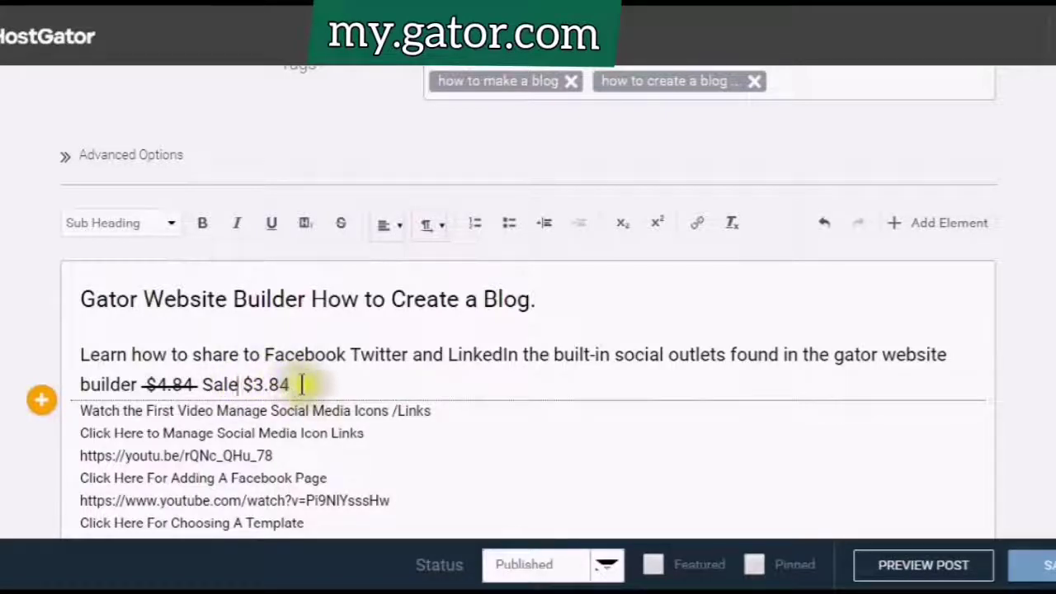
pyautogui.hotkey('ctrl', 'z')
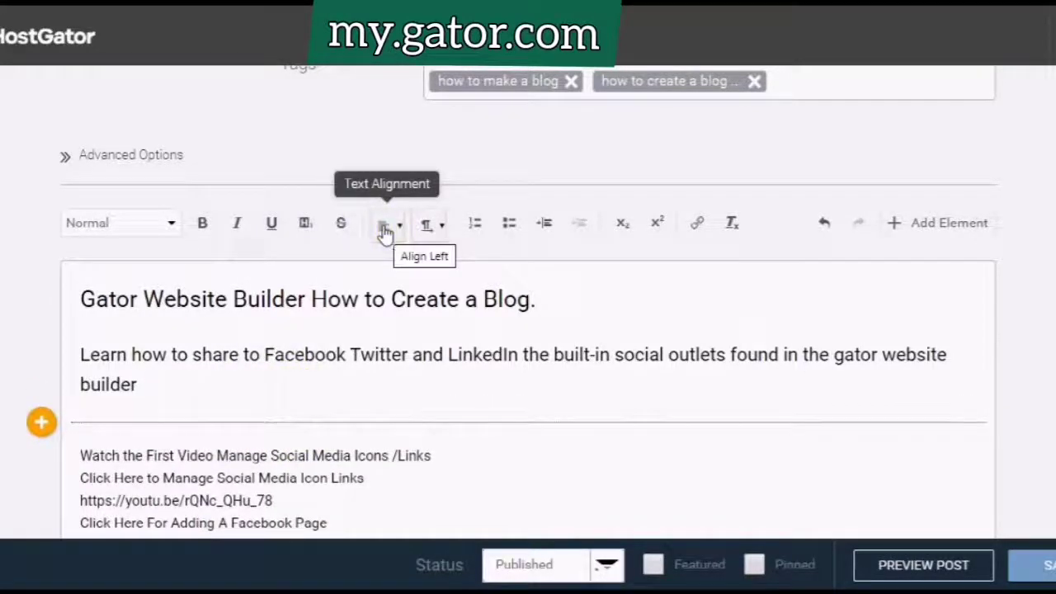
# Center the four lines from "Watch the First Video" through "Click Here For Adding A Facebook Page".
pyautogui.click(81, 456)
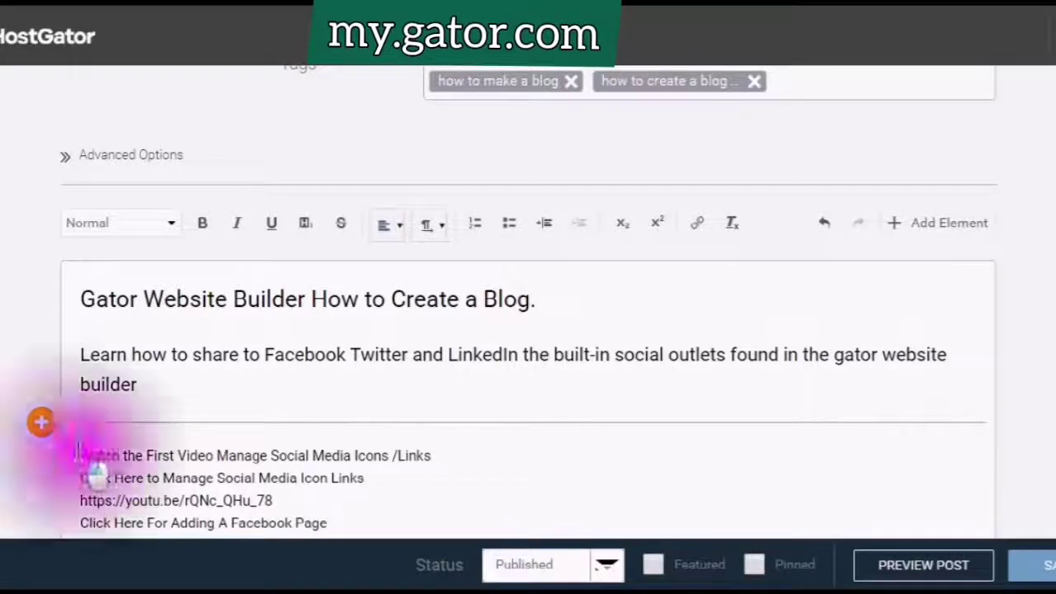
pyautogui.moveTo(81, 455); pyautogui.dragTo(448, 523)
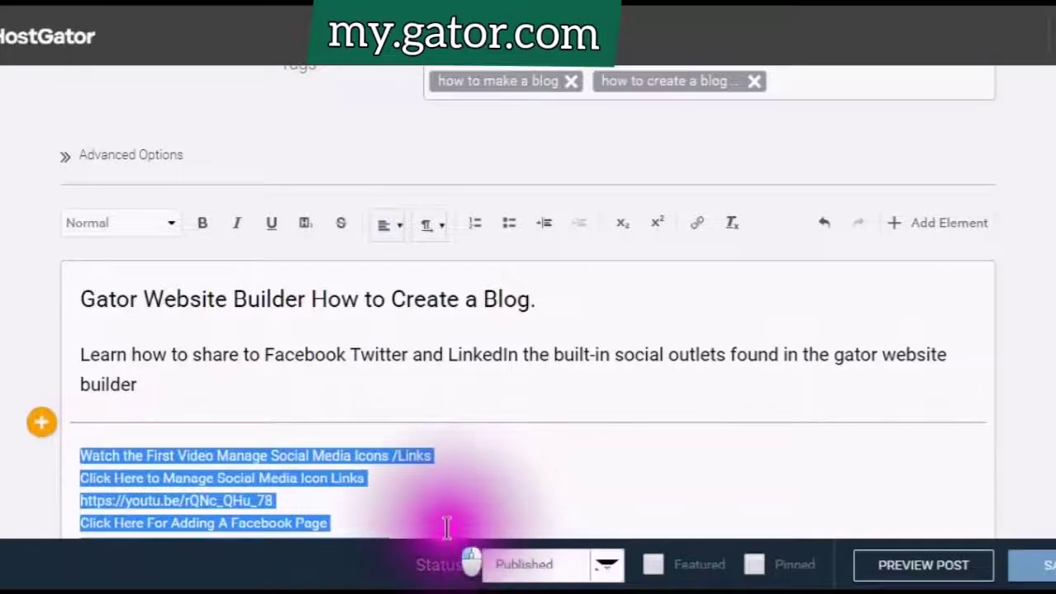
pyautogui.scroll(-1, 446, 330)
pyautogui.click(400, 107)
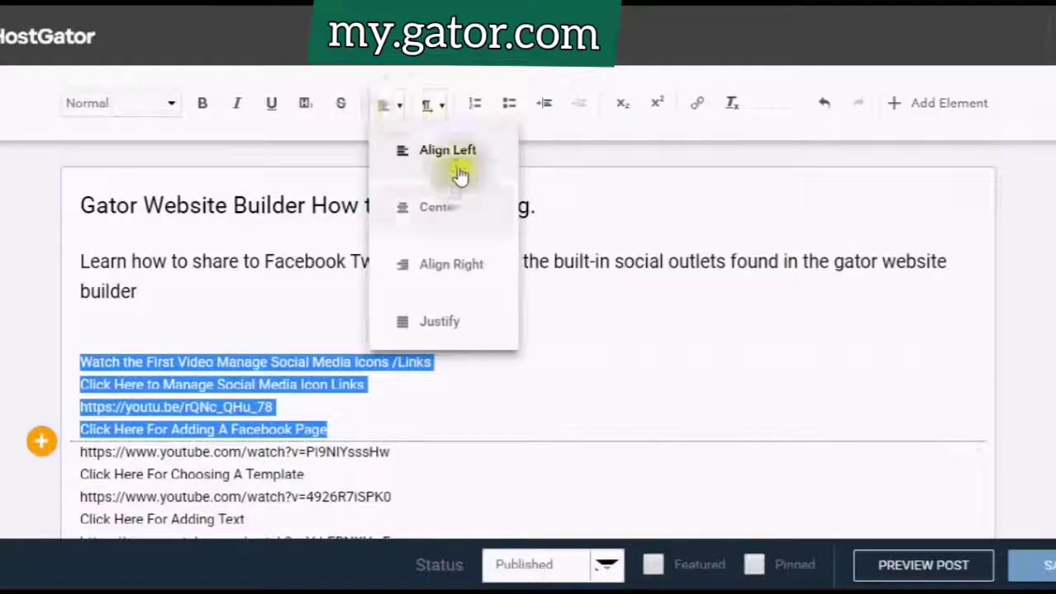
pyautogui.click(404, 213)
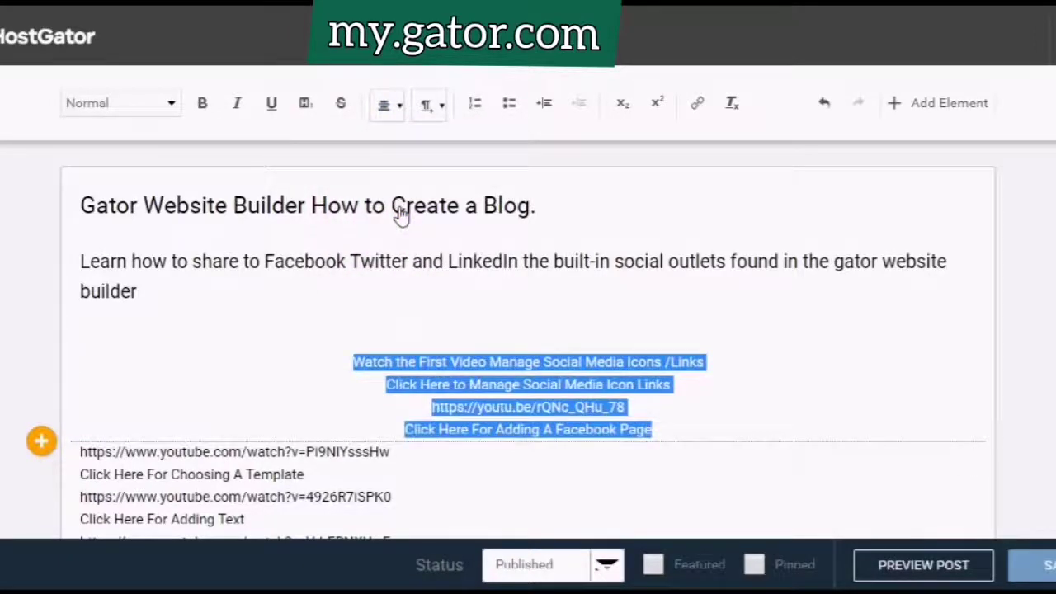
# Try right alignment on the four selected link lines and set them to Justify instead.
pyautogui.click(388, 103)
pyautogui.click(412, 272)
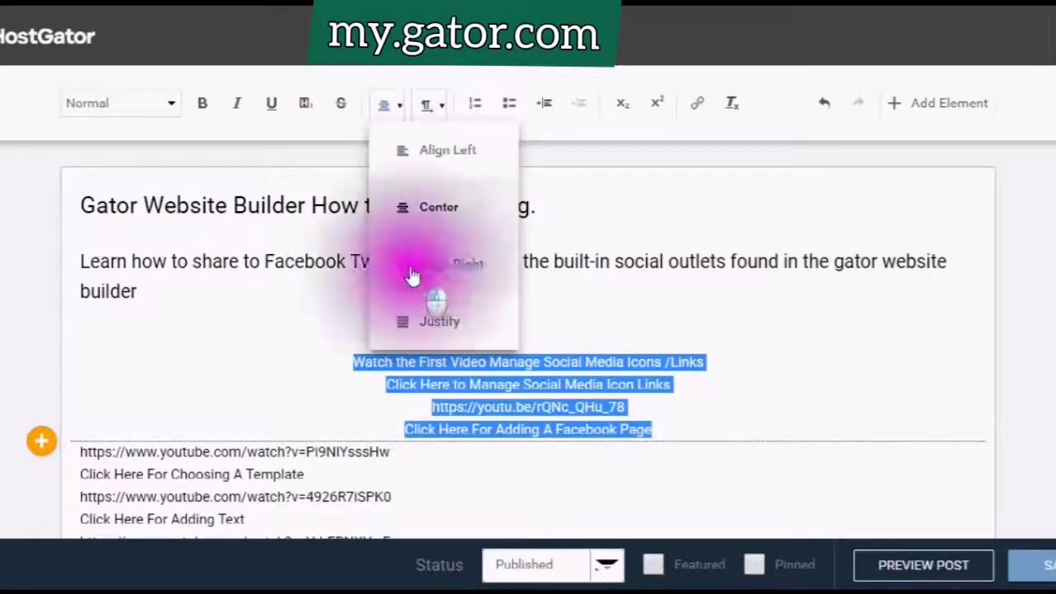
pyautogui.click(443, 115)
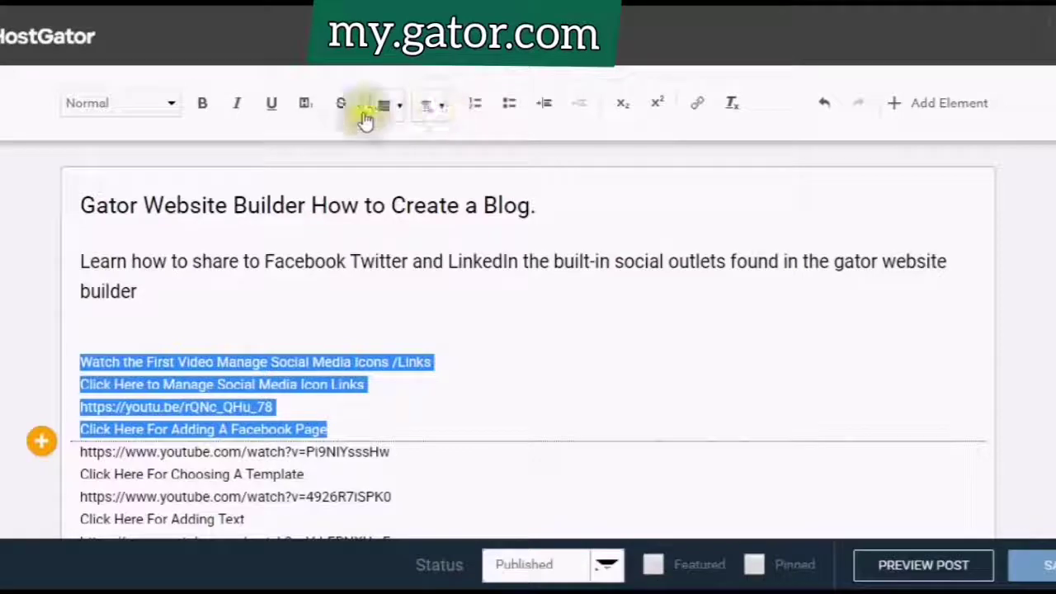
# Delete the period at the end of the "Gator Website Builder How to Create a Blog" heading.
pyautogui.scroll(1, 248, 181)
pyautogui.tripleClick(118, 247)
pyautogui.click(555, 291)
pyautogui.press('BackSpace')
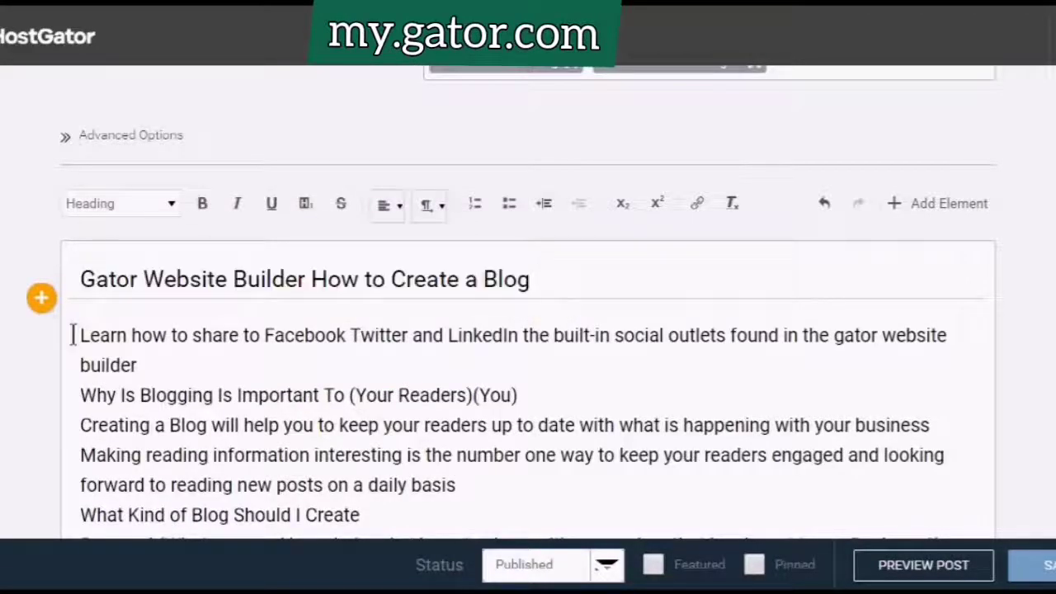
# Bold the subheading about sharing to Facebook, Twitter and LinkedIn, and the word "How" in the heading.
pyautogui.moveTo(73, 335); pyautogui.dragTo(278, 354)
pyautogui.click(202, 203)
pyautogui.moveTo(311, 279); pyautogui.dragTo(357, 275)
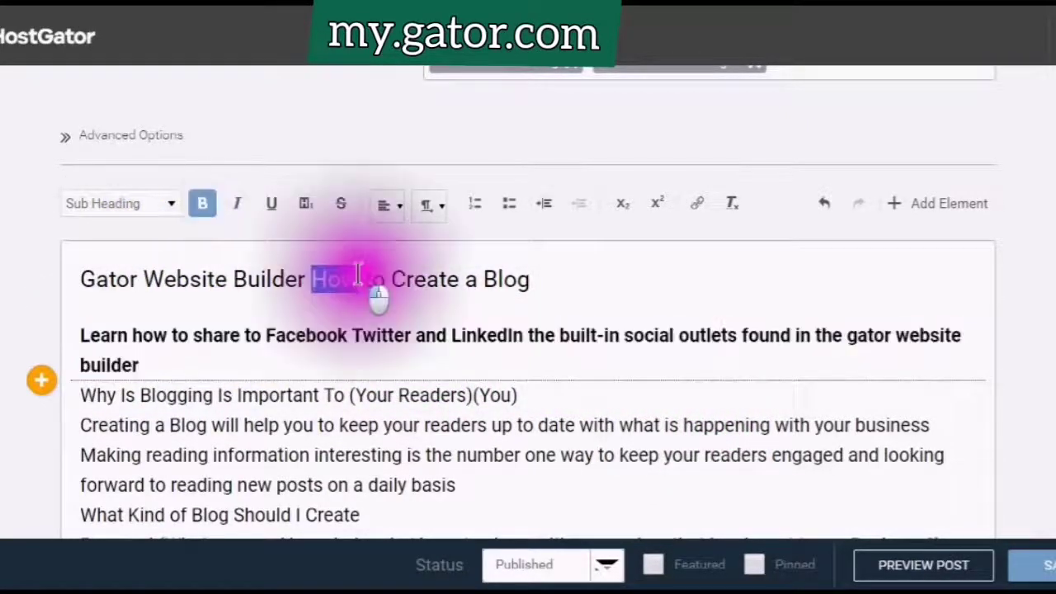
pyautogui.click(202, 206)
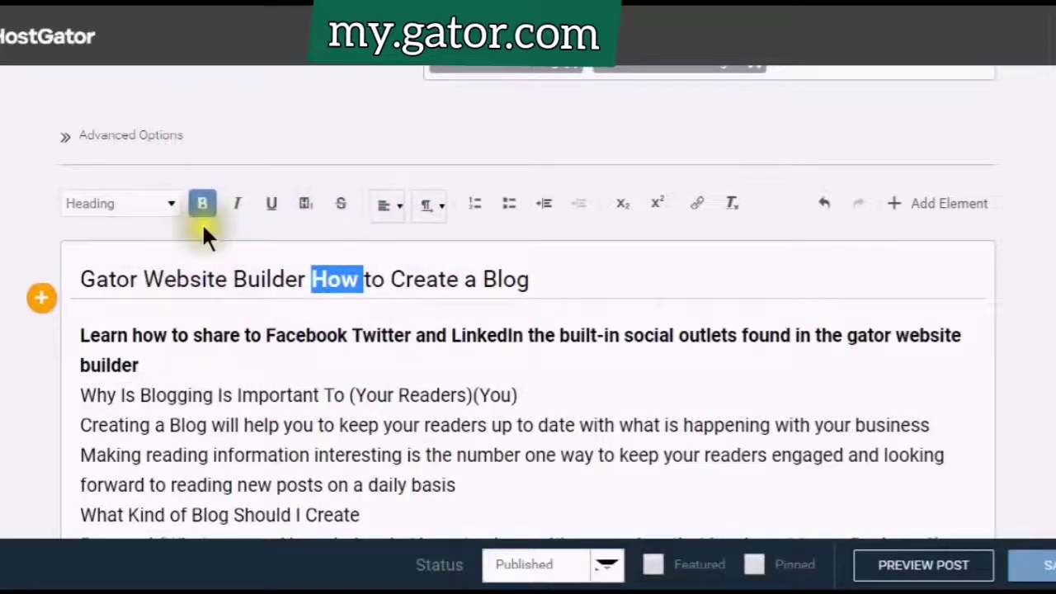
pyautogui.click(272, 309)
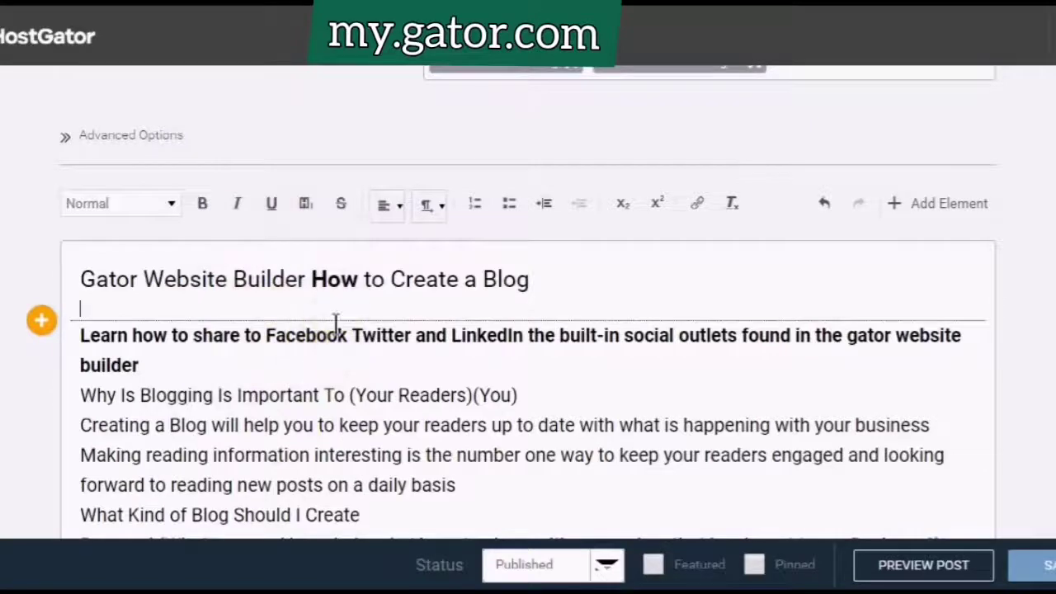
# Make the word "Important" bold and italic in the "Why Is Blogging Is Important To" line.
pyautogui.scroll(-2, 335, 322)
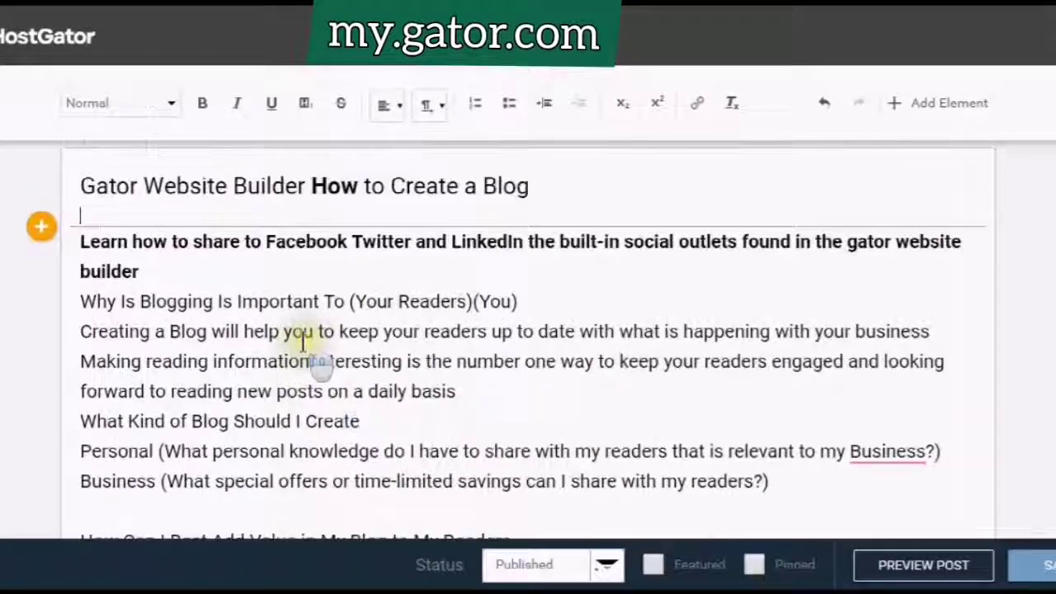
pyautogui.scroll(2, 305, 339)
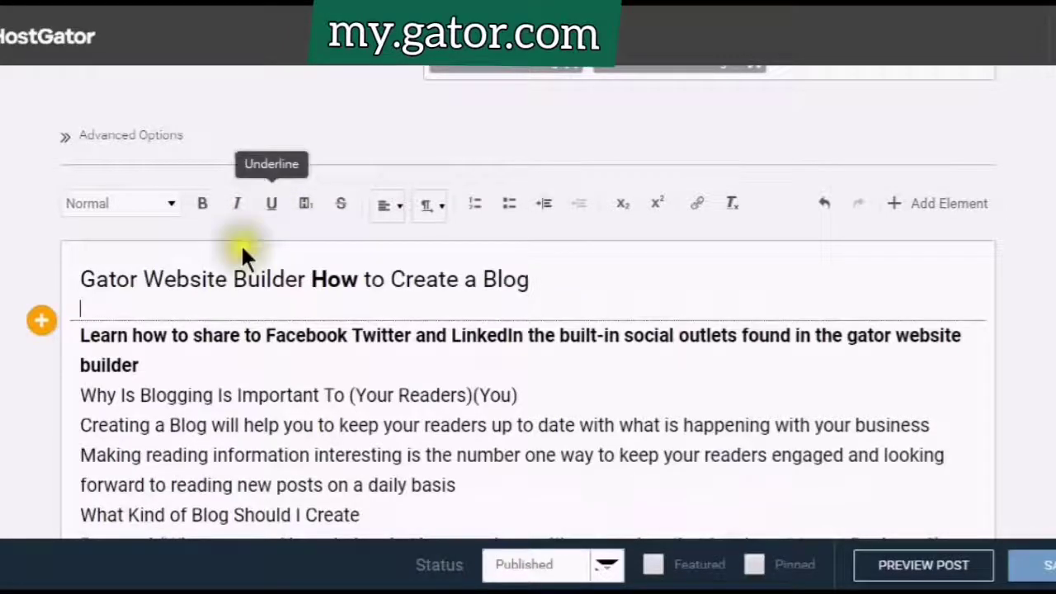
pyautogui.scroll(-2, 252, 363)
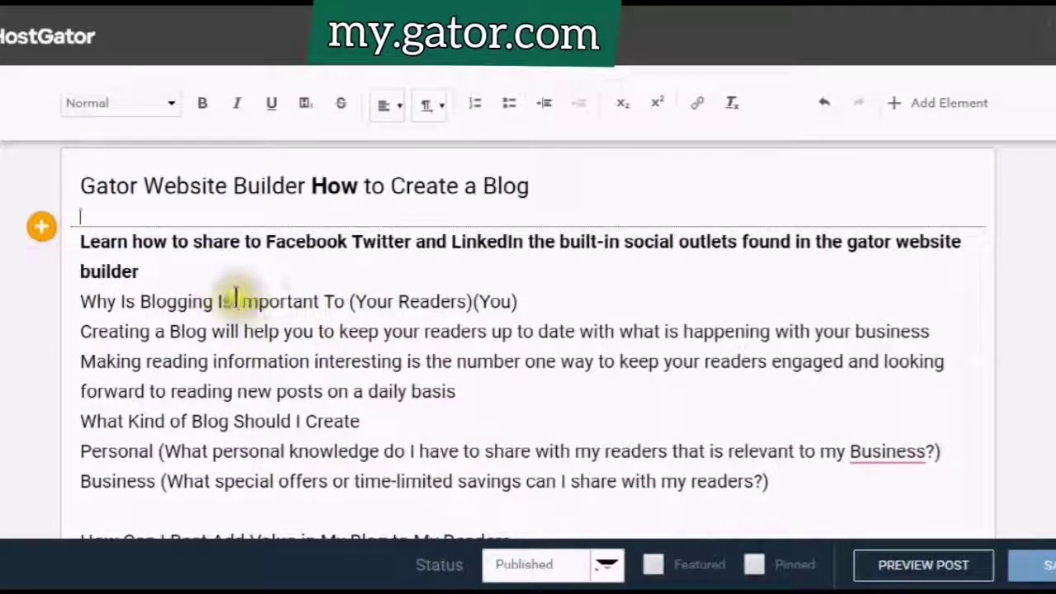
pyautogui.moveTo(238, 301); pyautogui.dragTo(317, 289)
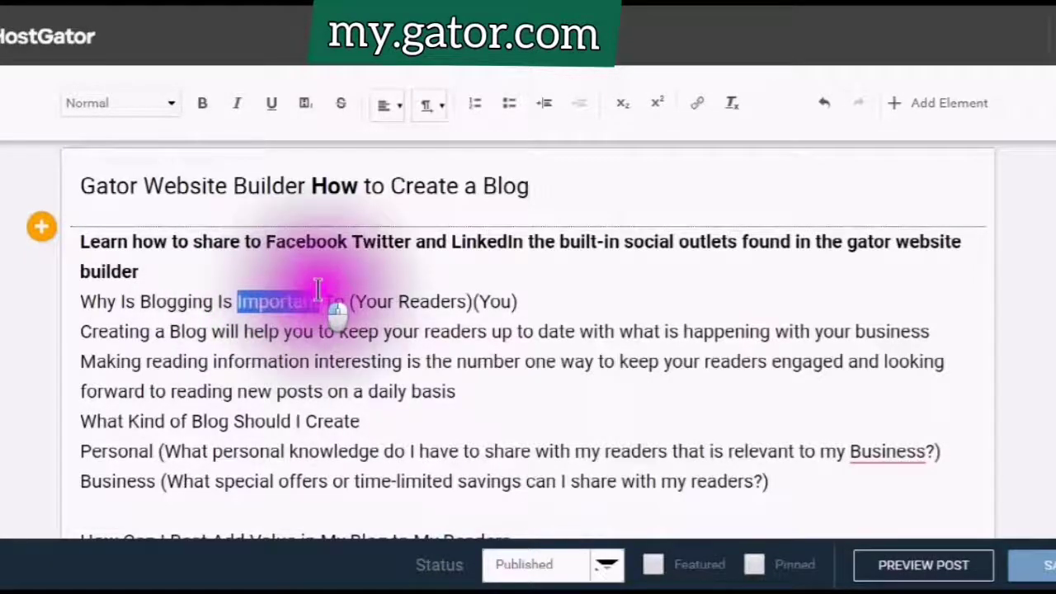
pyautogui.click(211, 109)
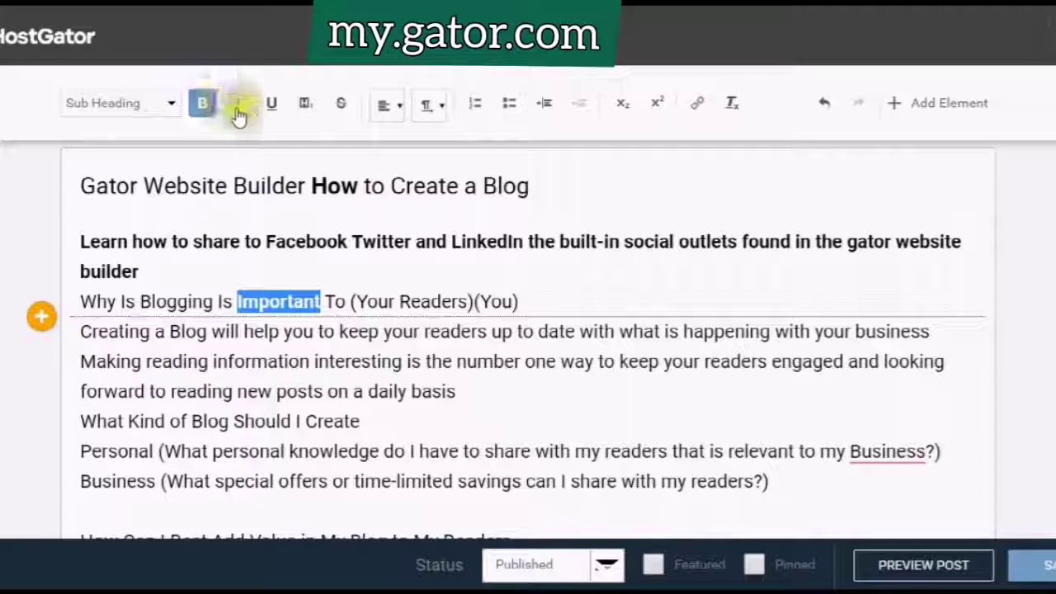
pyautogui.scroll(1, 235, 116)
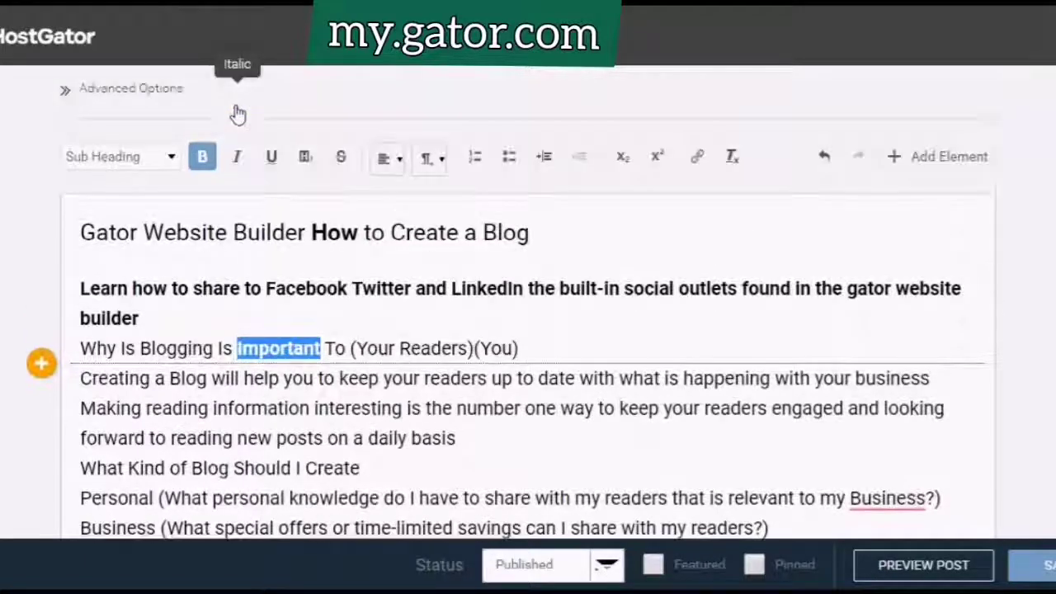
pyautogui.click(238, 161)
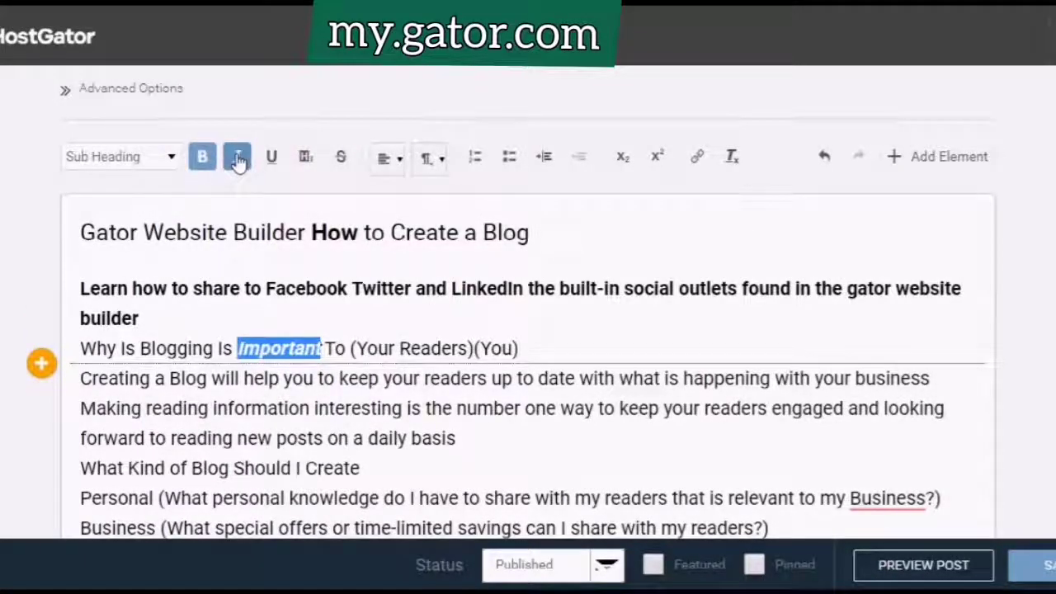
# Underline the bold italic word "Important" in the "Why Is Blogging Is Important To" line.
pyautogui.click(245, 158)
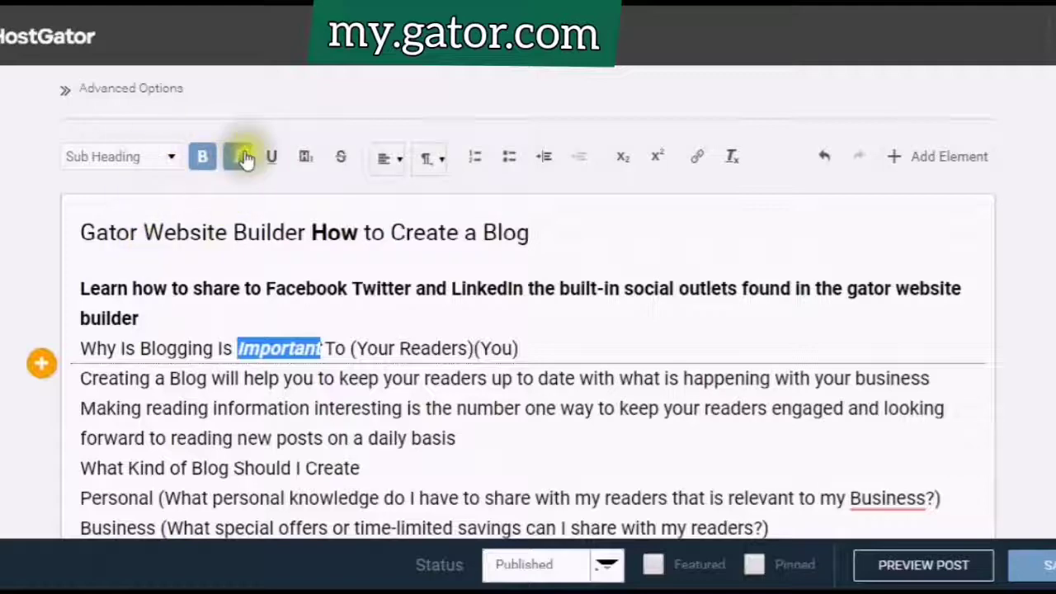
pyautogui.click(272, 161)
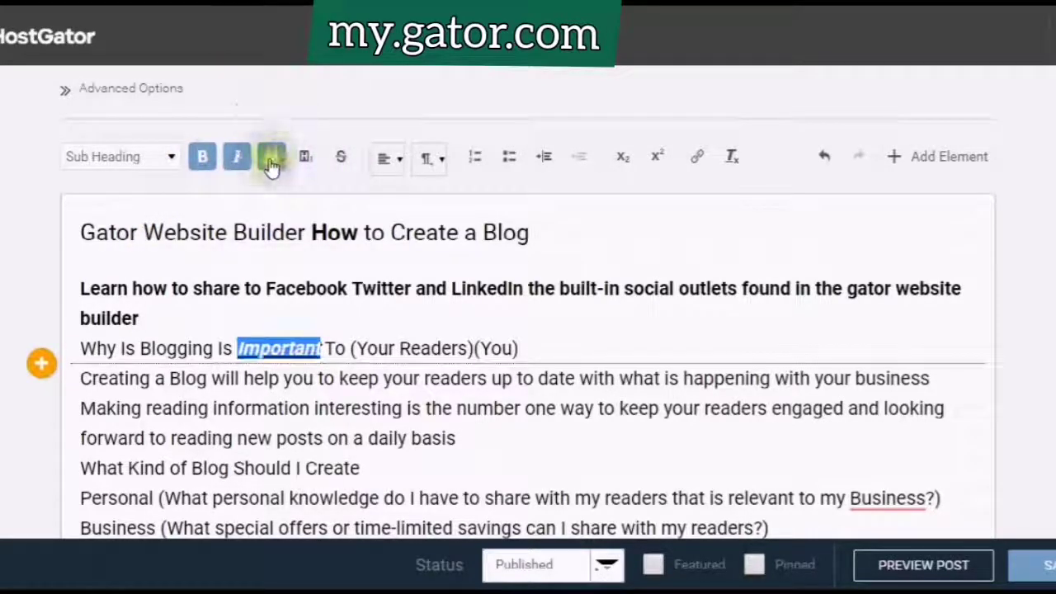
# Highlight the "What Kind of Blog Should I Create" line.
pyautogui.scroll(-1, 277, 308)
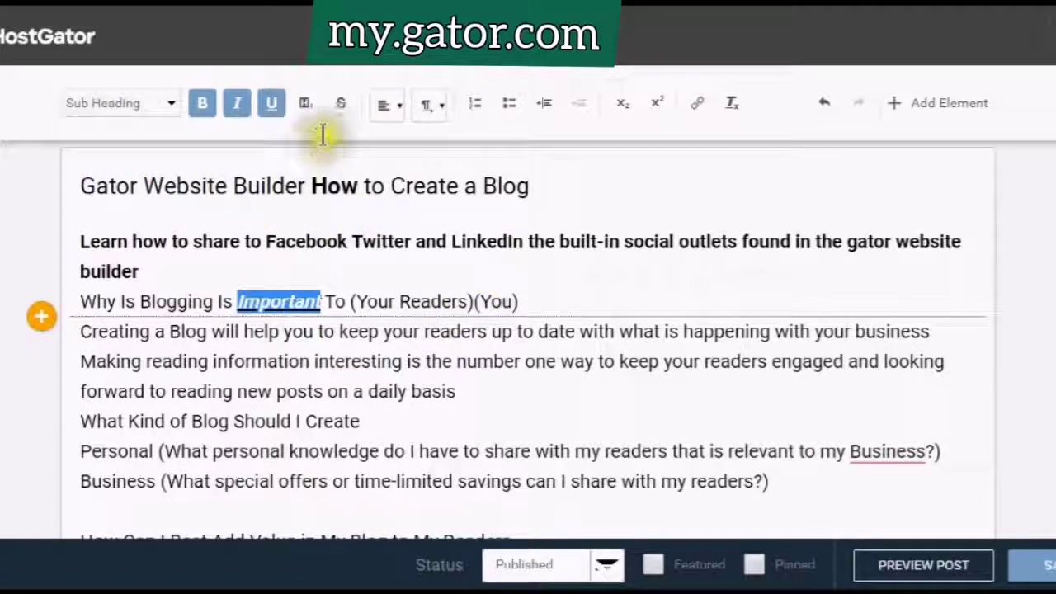
pyautogui.moveTo(80, 421); pyautogui.dragTo(386, 425)
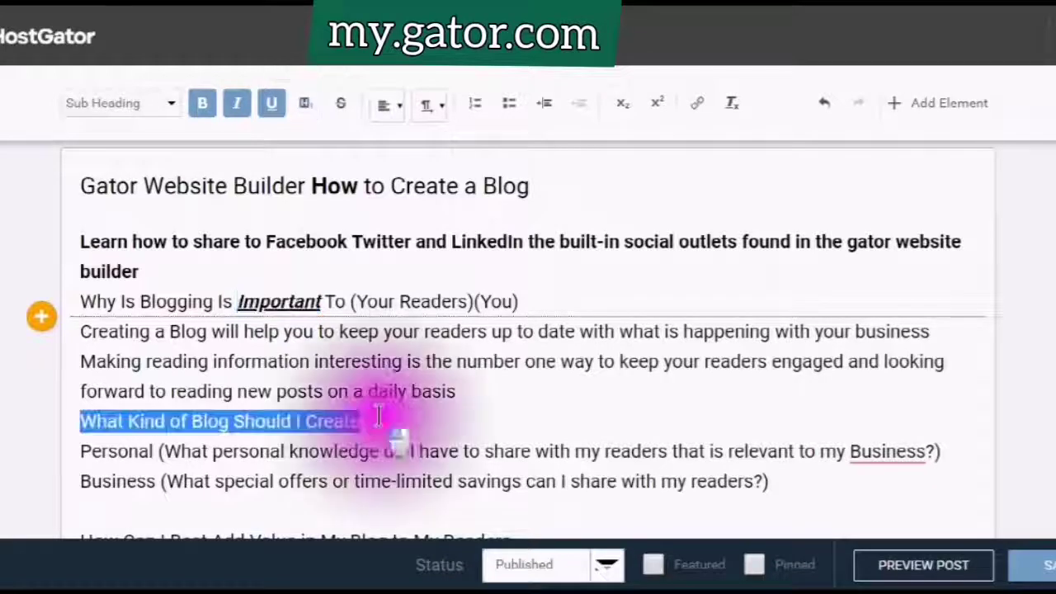
pyautogui.click(305, 106)
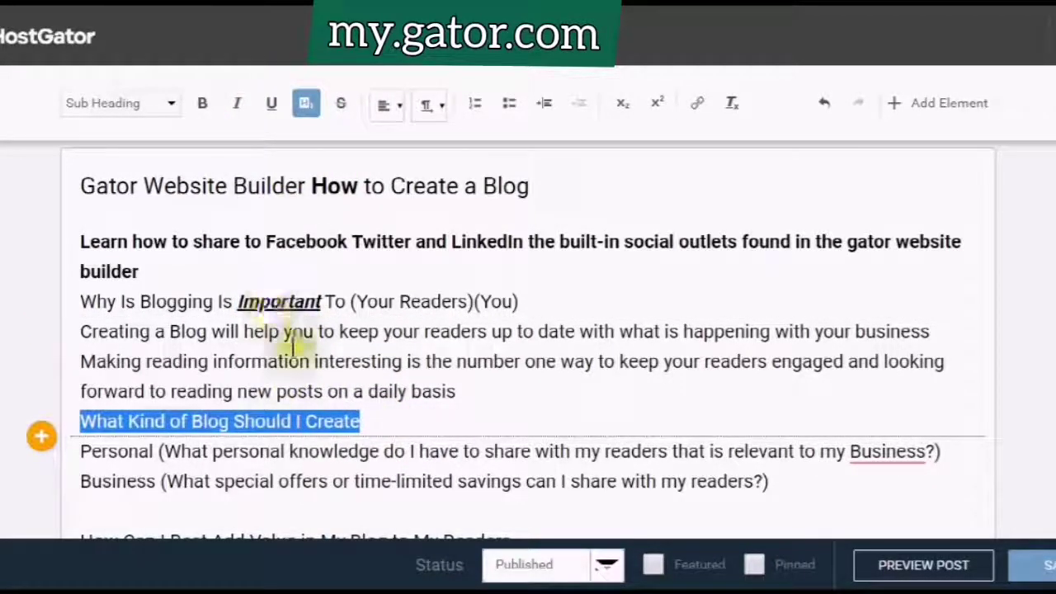
pyautogui.scroll(-1, 307, 376)
pyautogui.scroll(1, 289, 346)
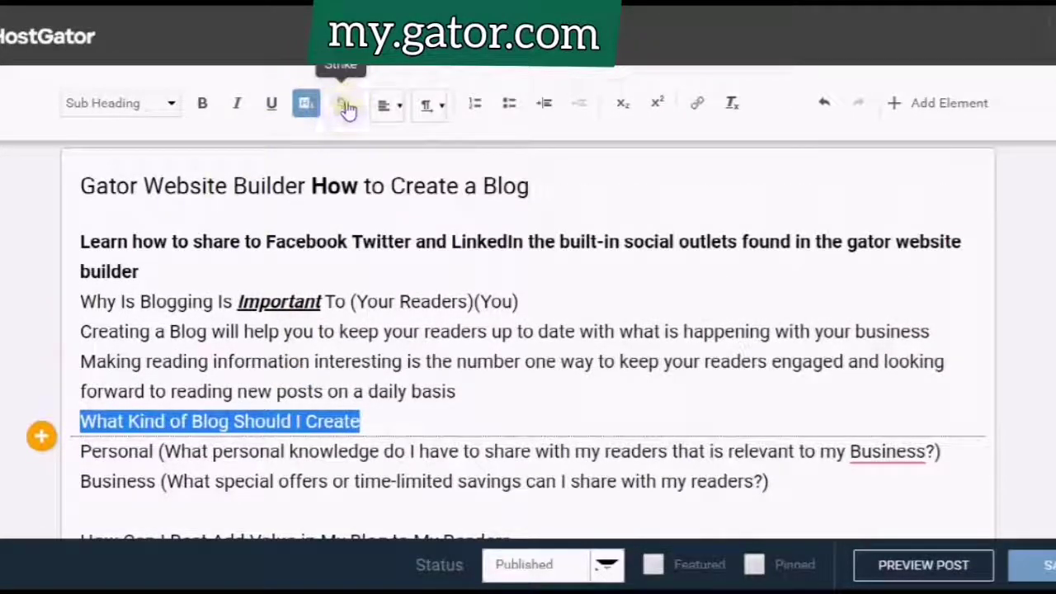
pyautogui.click(371, 421)
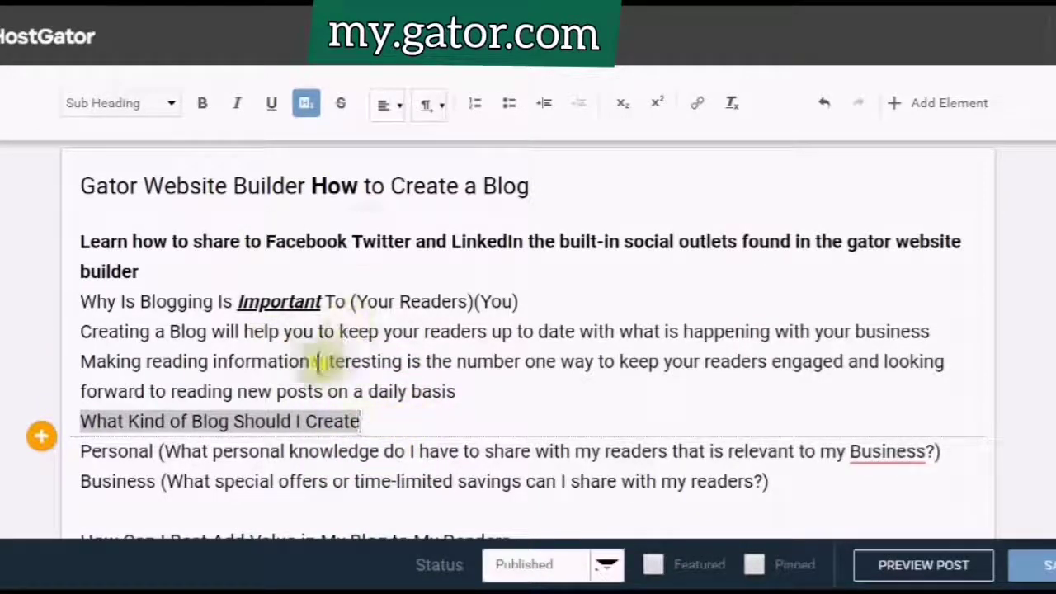
# Add "/mo" after $4.84 in the "The First Plan is the Starter" line and strike through "$4.84 /mo".
pyautogui.scroll(-10, 353, 413)
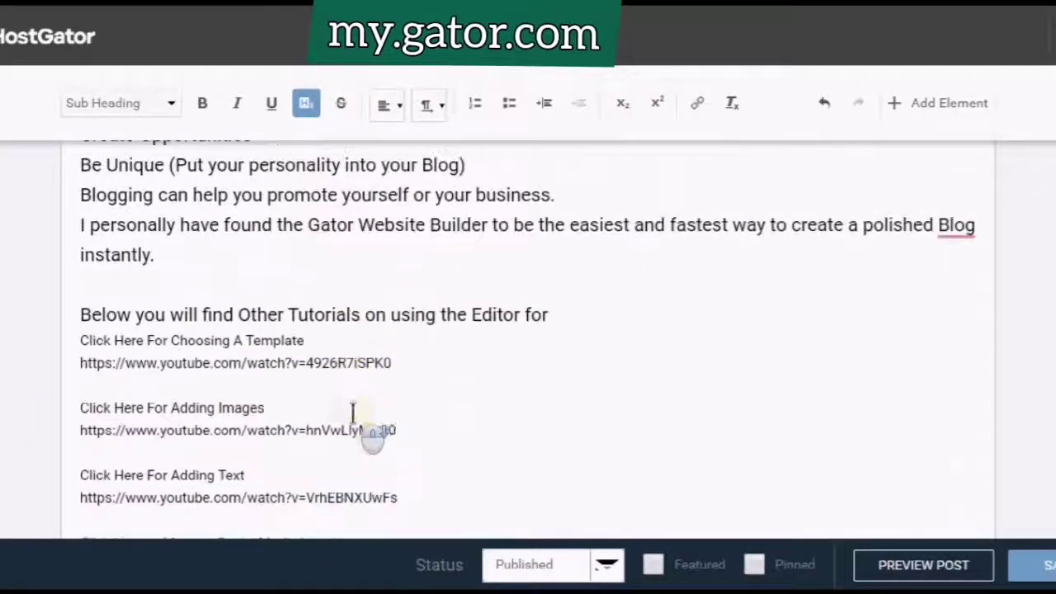
pyautogui.click(352, 412)
pyautogui.scroll(-6, 352, 412)
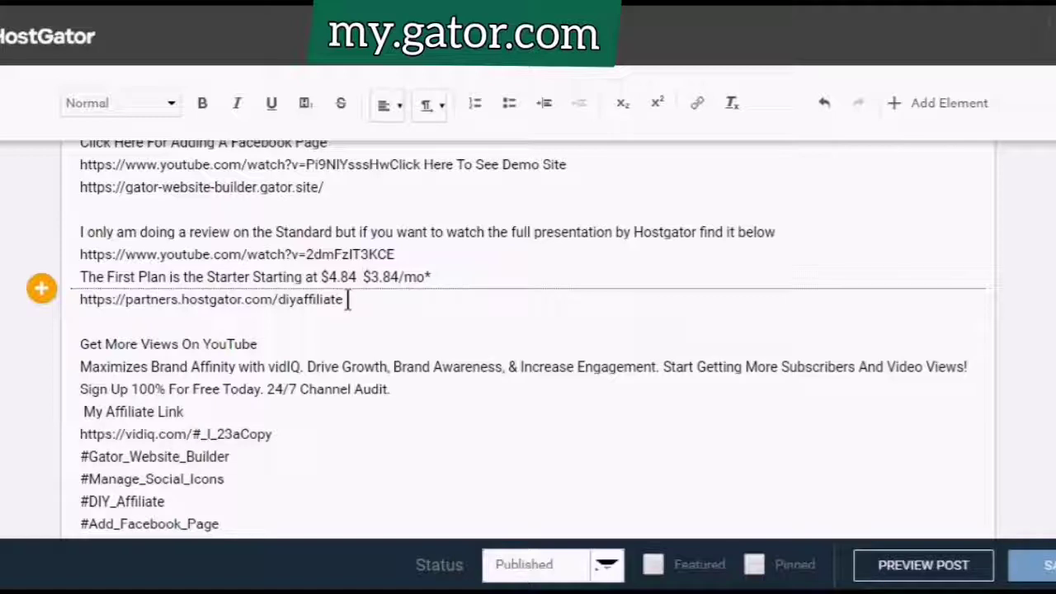
pyautogui.click(366, 277)
pyautogui.write('/mo')
pyautogui.moveTo(385, 277); pyautogui.dragTo(323, 274)
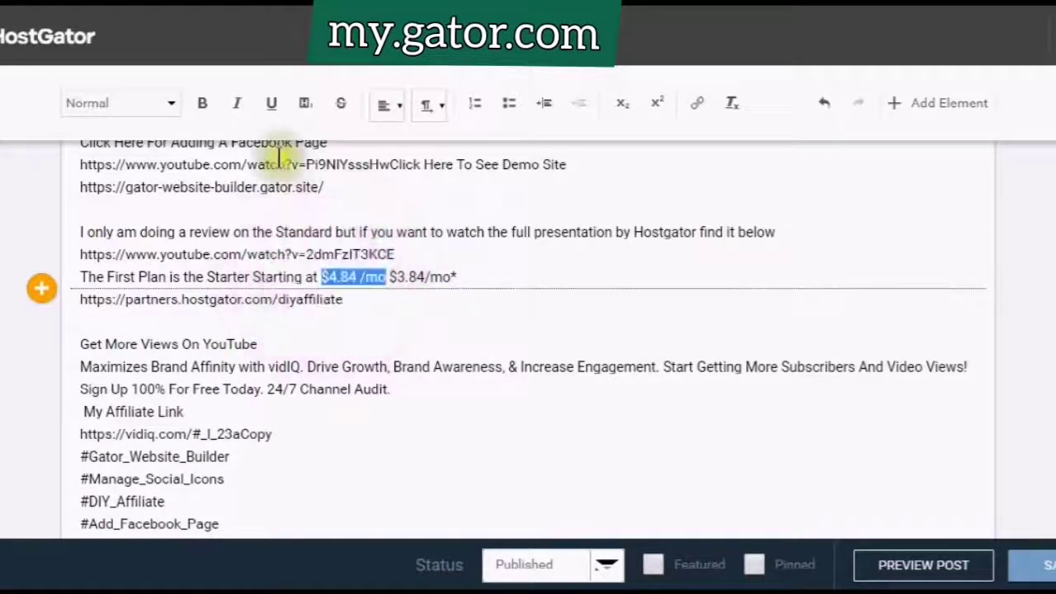
pyautogui.click(341, 104)
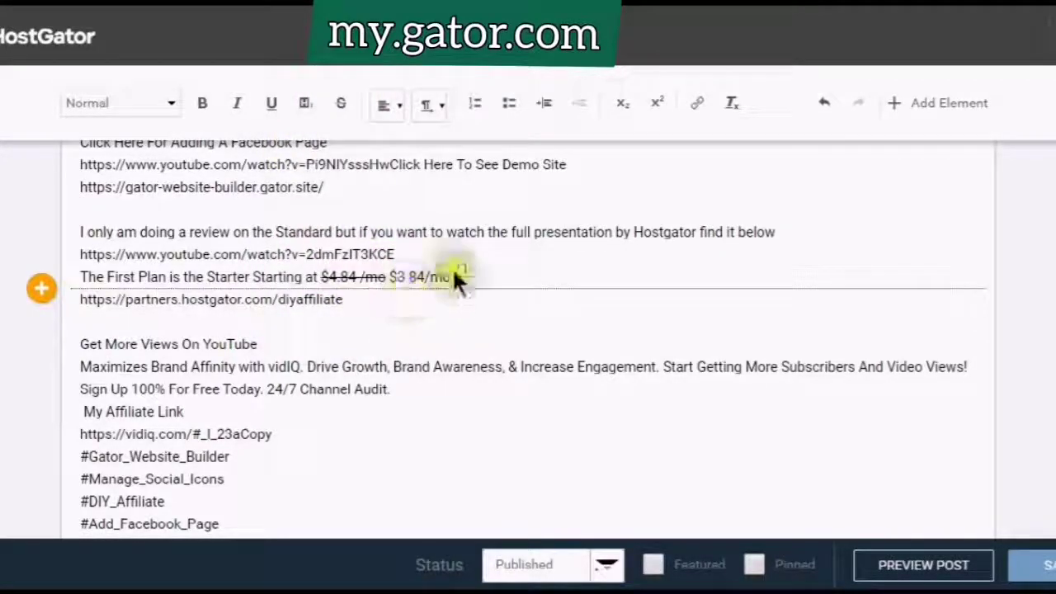
# Try center and right alignment on the three lines from "I only am doing a review" to "$3.84/mo*", and restore left alignment.
pyautogui.moveTo(80, 232); pyautogui.dragTo(758, 265)
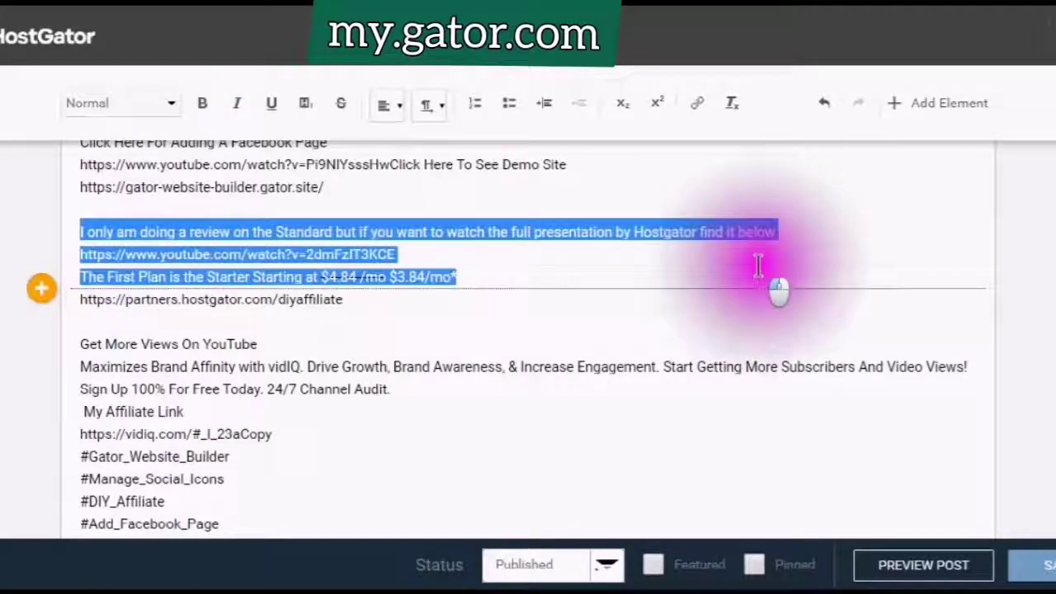
pyautogui.click(397, 113)
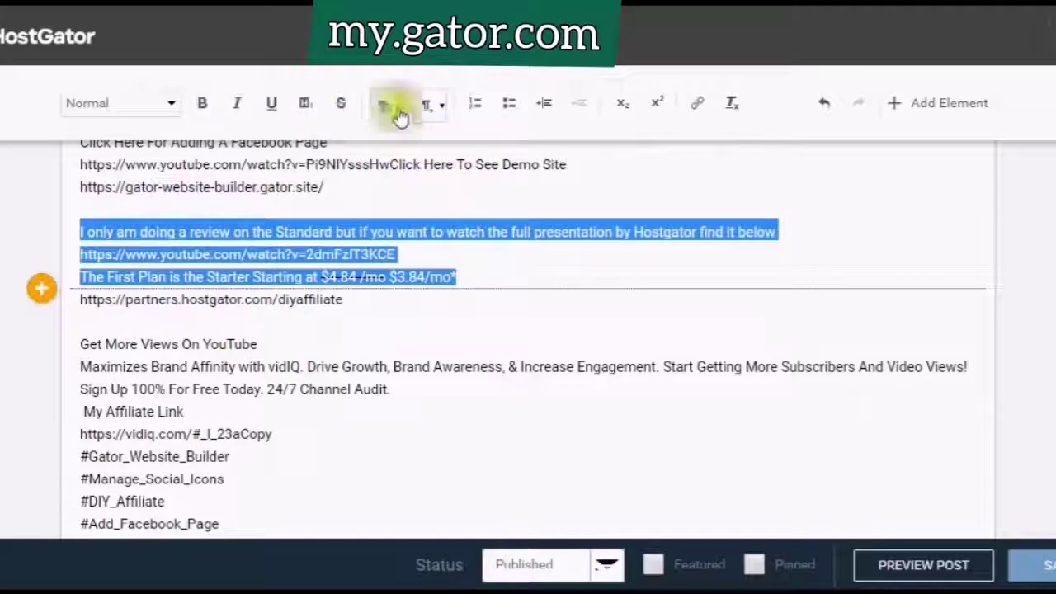
pyautogui.click(398, 114)
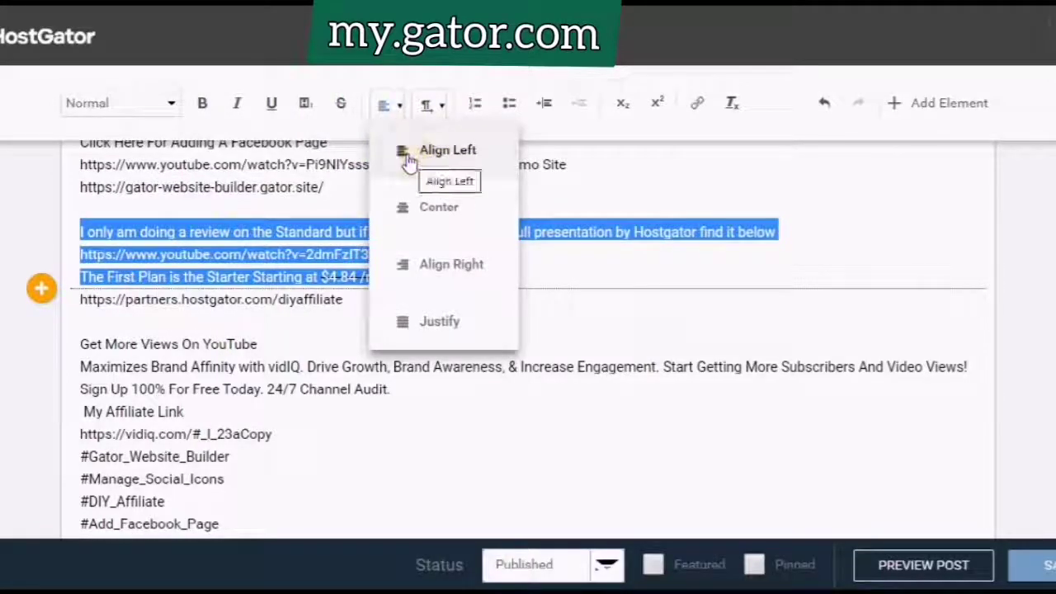
pyautogui.click(404, 210)
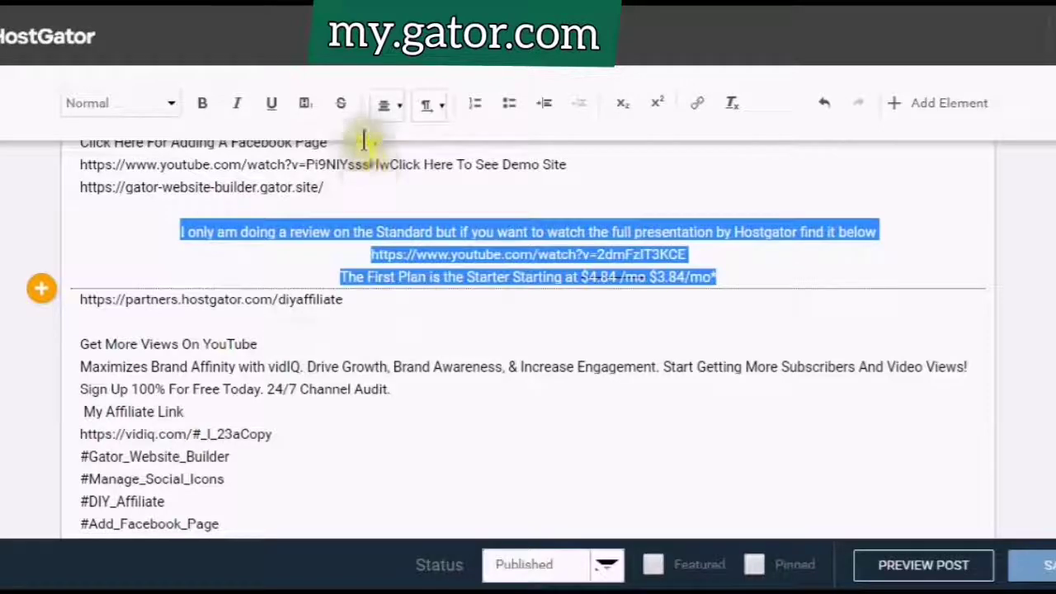
pyautogui.click(399, 109)
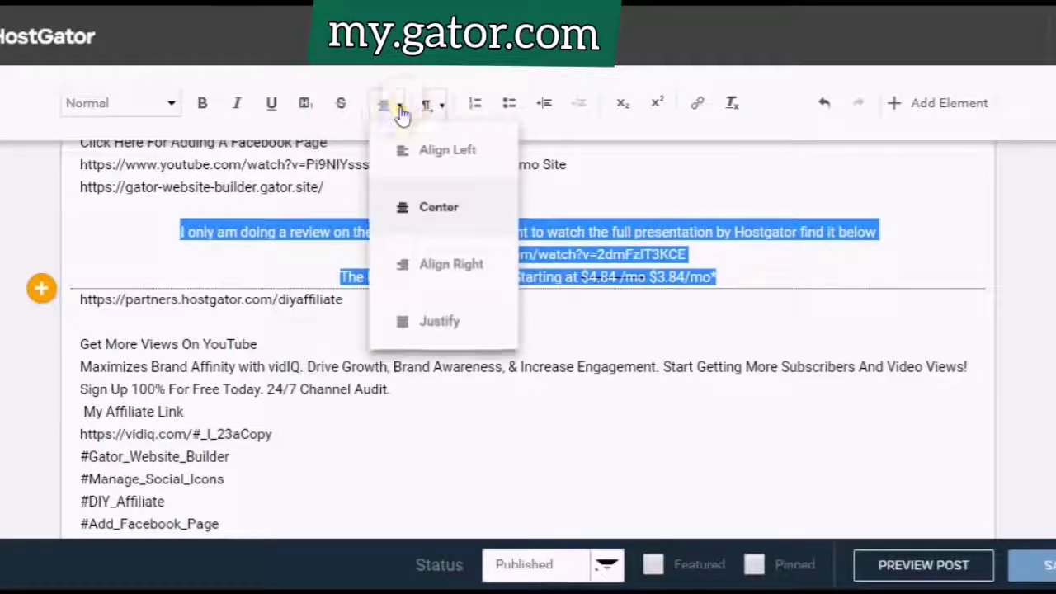
pyautogui.click(413, 264)
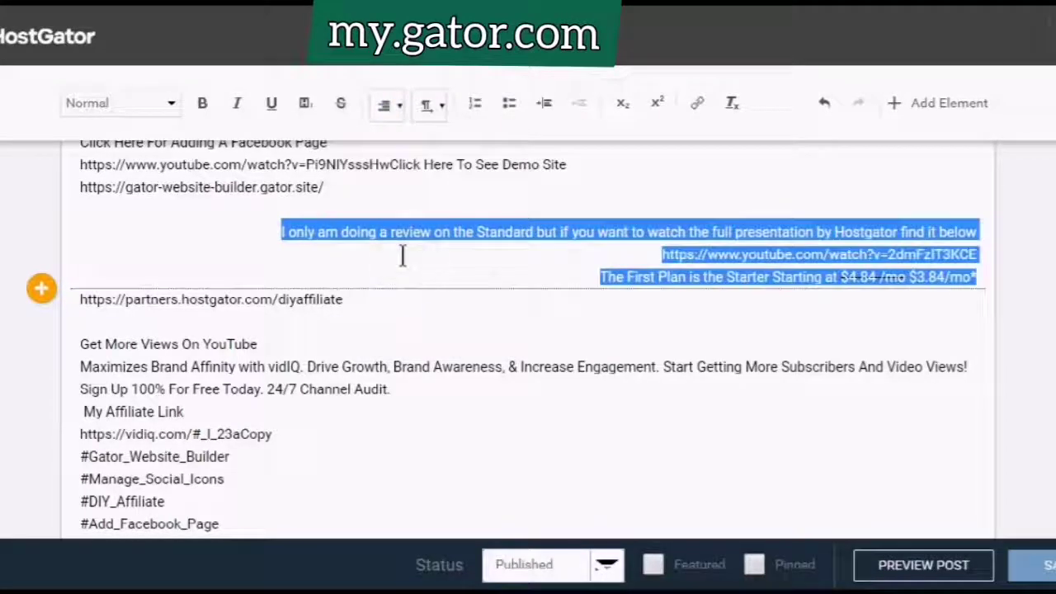
pyautogui.click(389, 106)
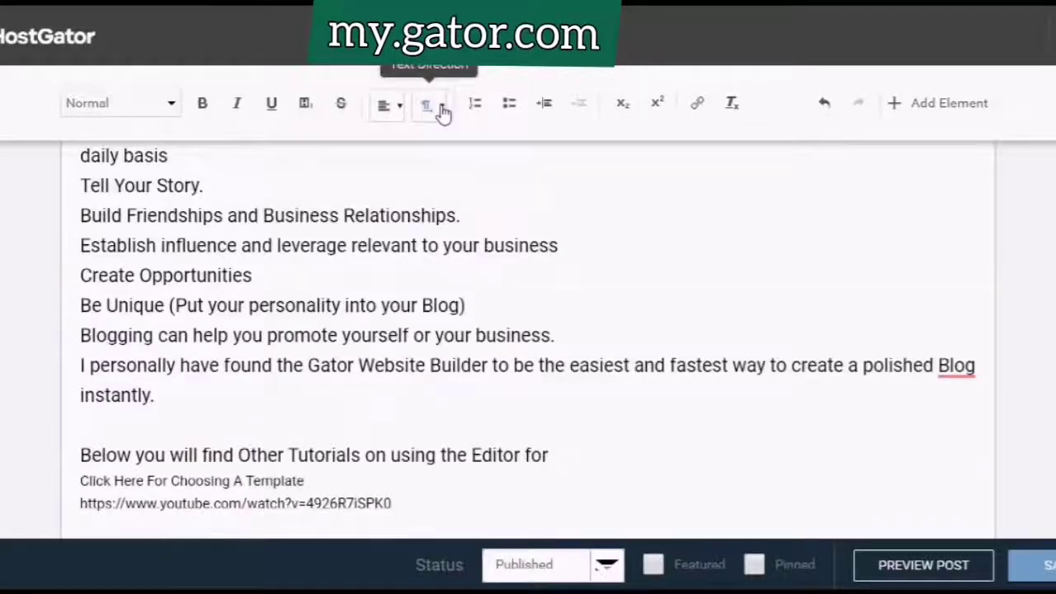
# Set the text direction to Right To Left for the lines from "Be Unique" through "polished Blog instantly.".
pyautogui.click(443, 113)
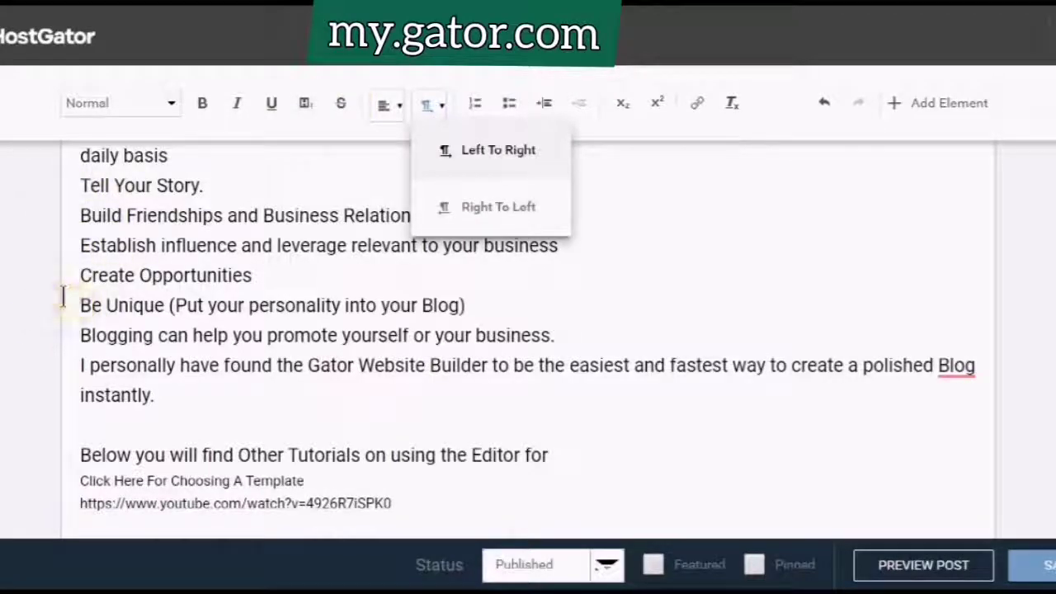
pyautogui.moveTo(73, 301); pyautogui.dragTo(592, 404)
pyautogui.click(438, 111)
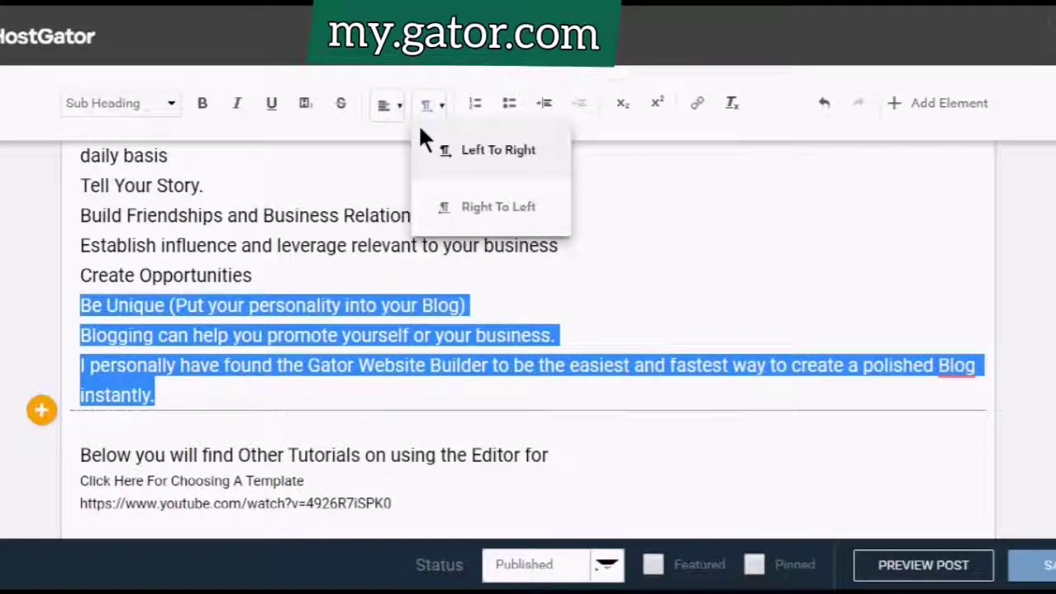
pyautogui.click(488, 216)
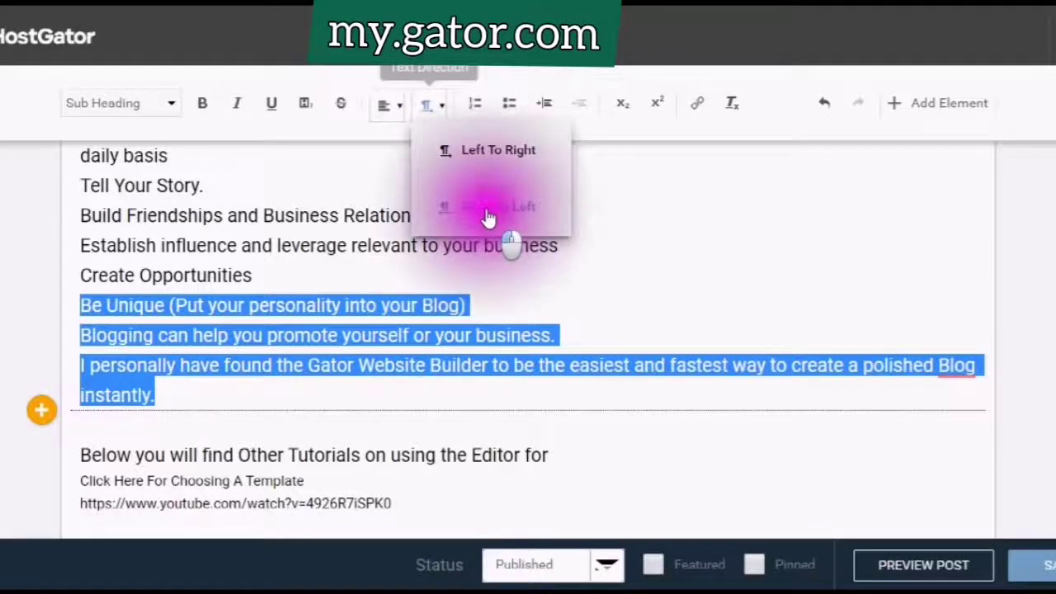
# Format the tutorial lines from "Click Here For Choosing A Template" through the social media icon link as a numbered list.
pyautogui.scroll(-3, 485, 215)
pyautogui.moveTo(80, 294); pyautogui.dragTo(420, 515)
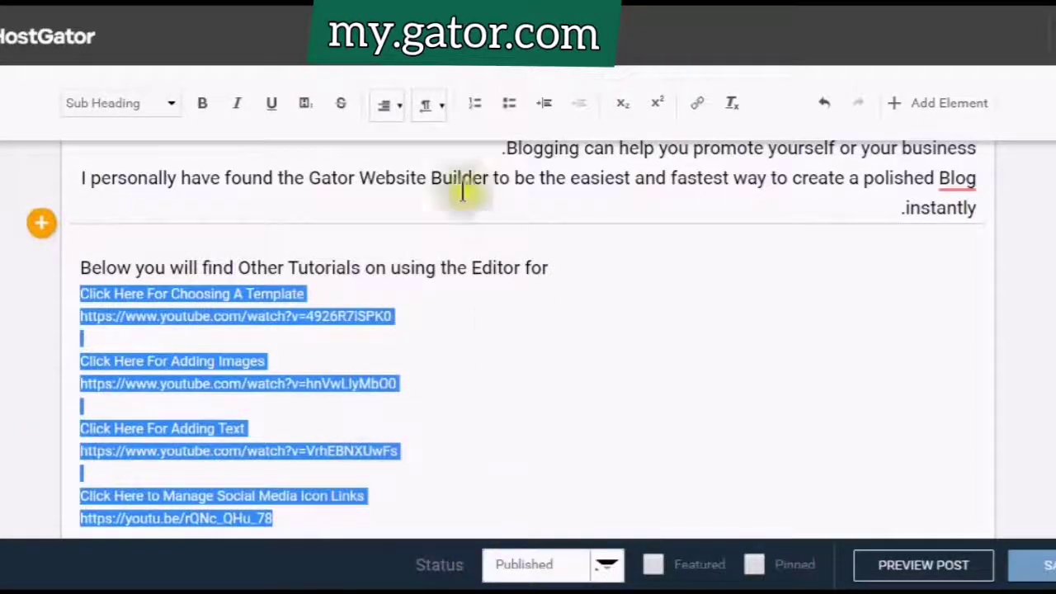
pyautogui.click(476, 111)
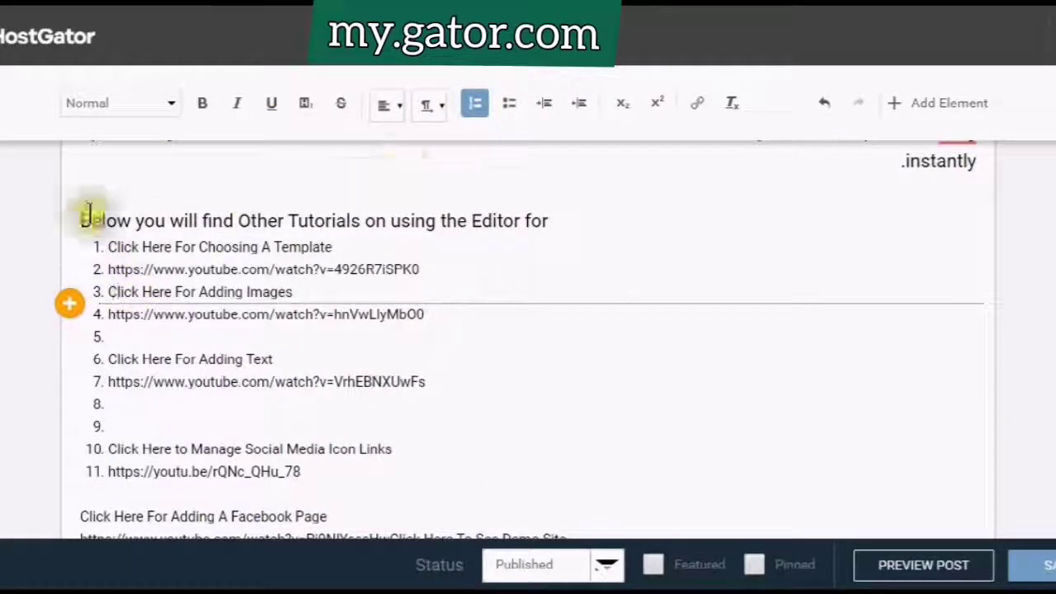
# Replace the tutorial links' numbering with bullets, and remove the bullets again.
pyautogui.moveTo(86, 245); pyautogui.dragTo(407, 476)
pyautogui.click(511, 112)
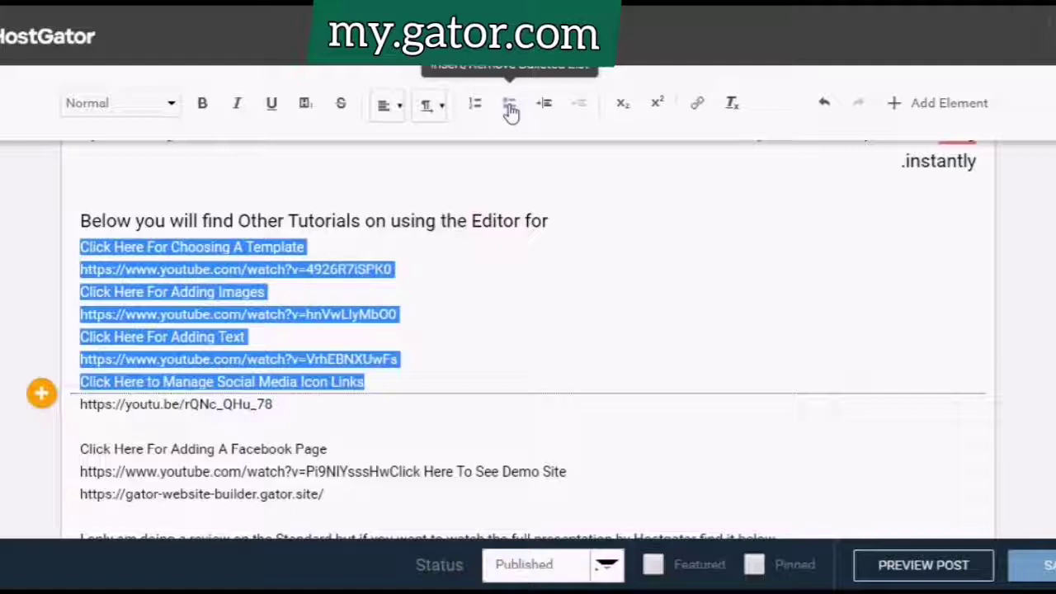
pyautogui.click(505, 107)
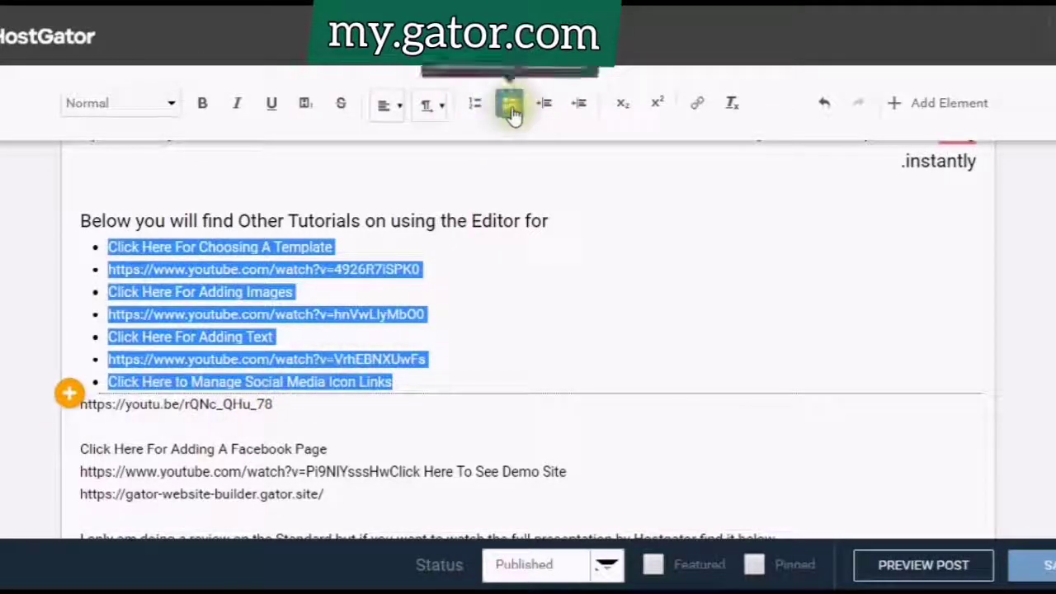
pyautogui.click(510, 107)
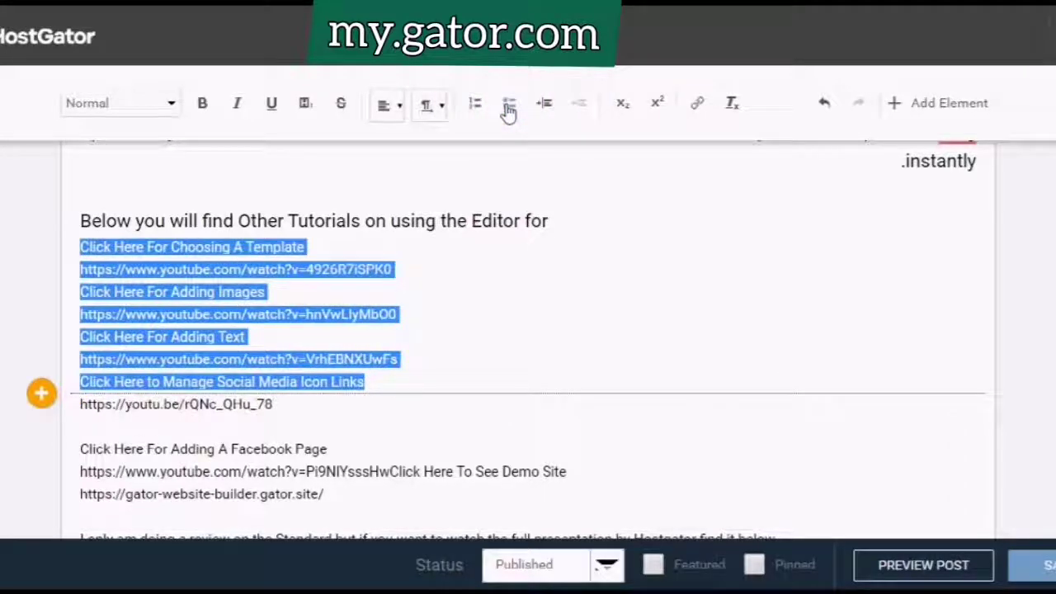
# Indent the tutorial links, and undo the indent together with the preceding bulleted list changes.
pyautogui.click(545, 105)
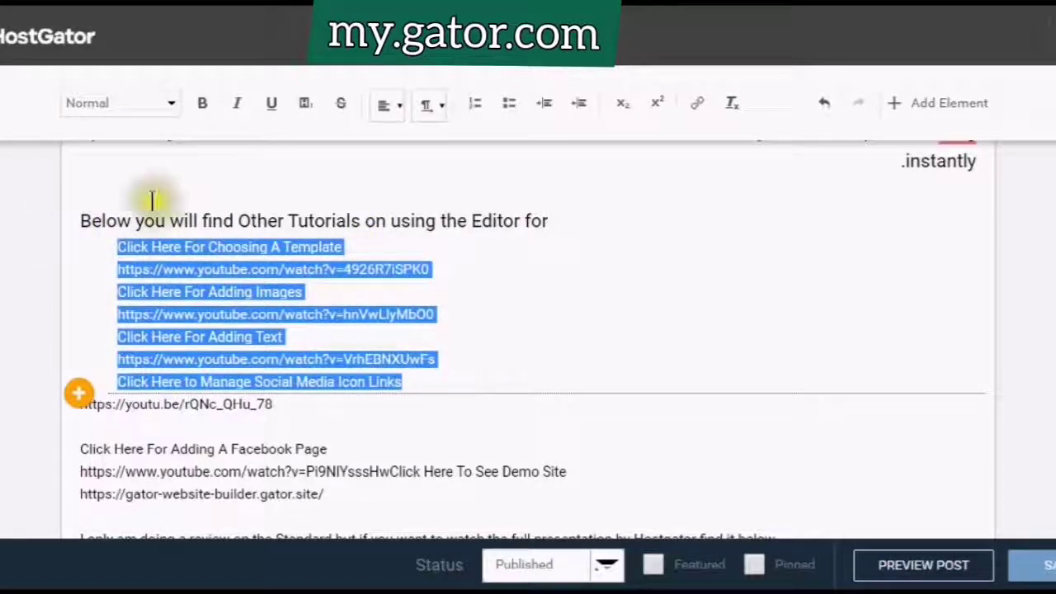
pyautogui.click(825, 105)
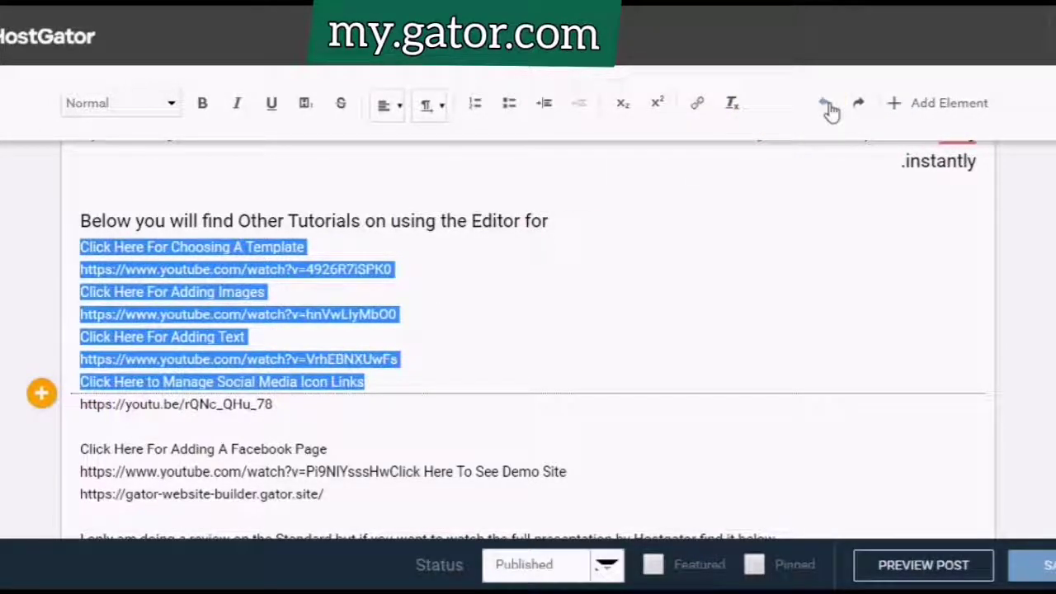
pyautogui.click(828, 105)
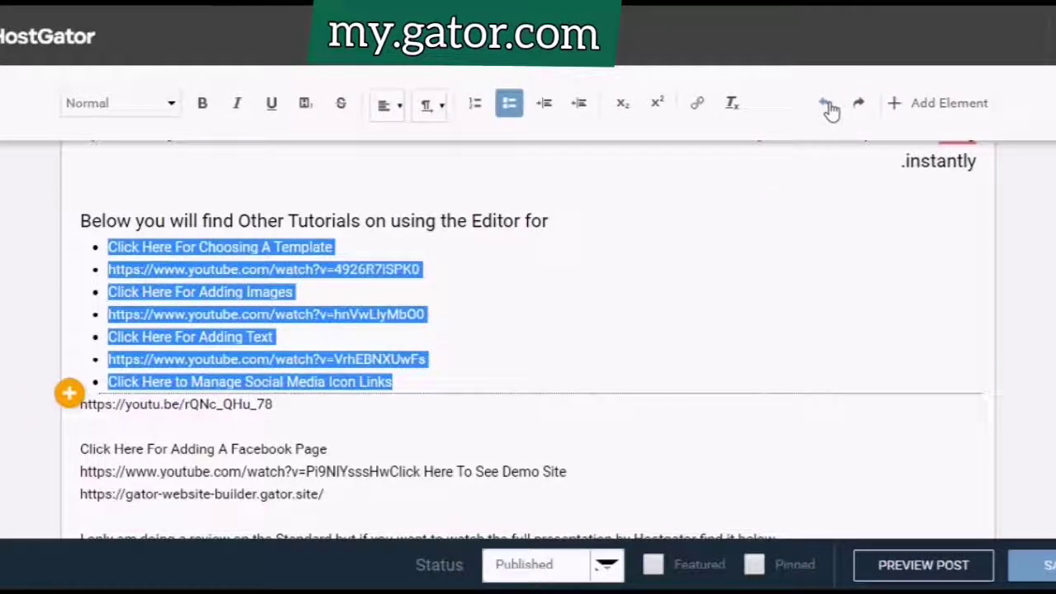
pyautogui.click(826, 107)
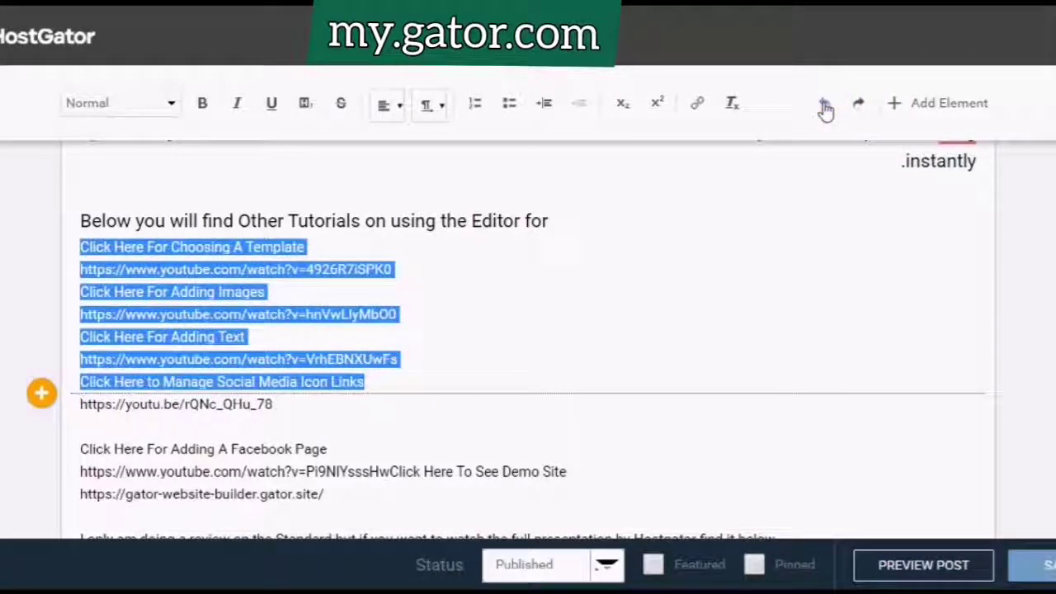
pyautogui.click(825, 105)
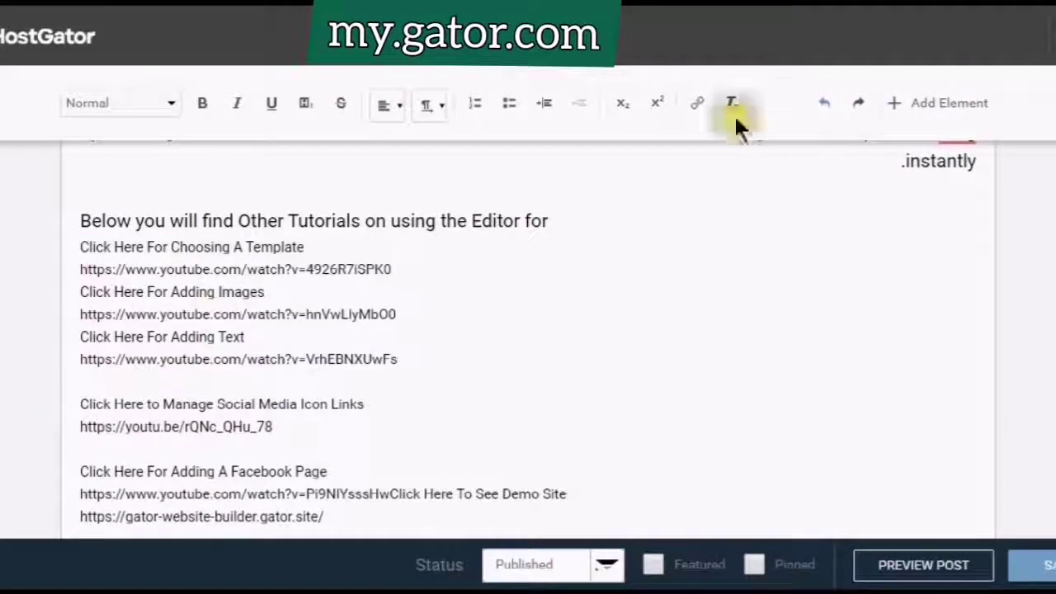
# Try subscript on the text from "Creating a Blog will help you" through "new posts on a daily basis".
pyautogui.moveTo(80, 285); pyautogui.dragTo(761, 349)
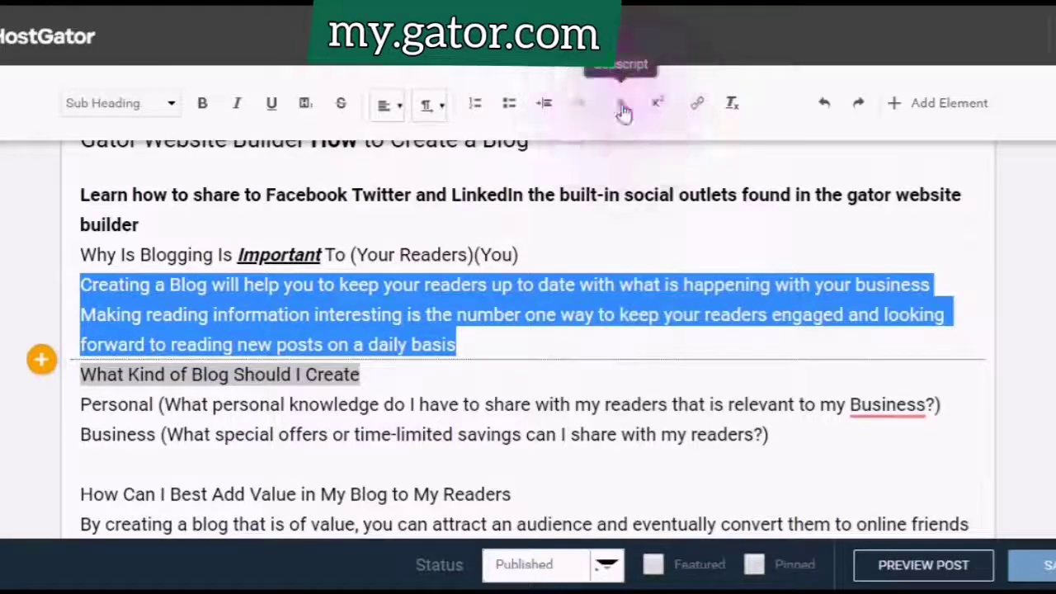
pyautogui.click(622, 110)
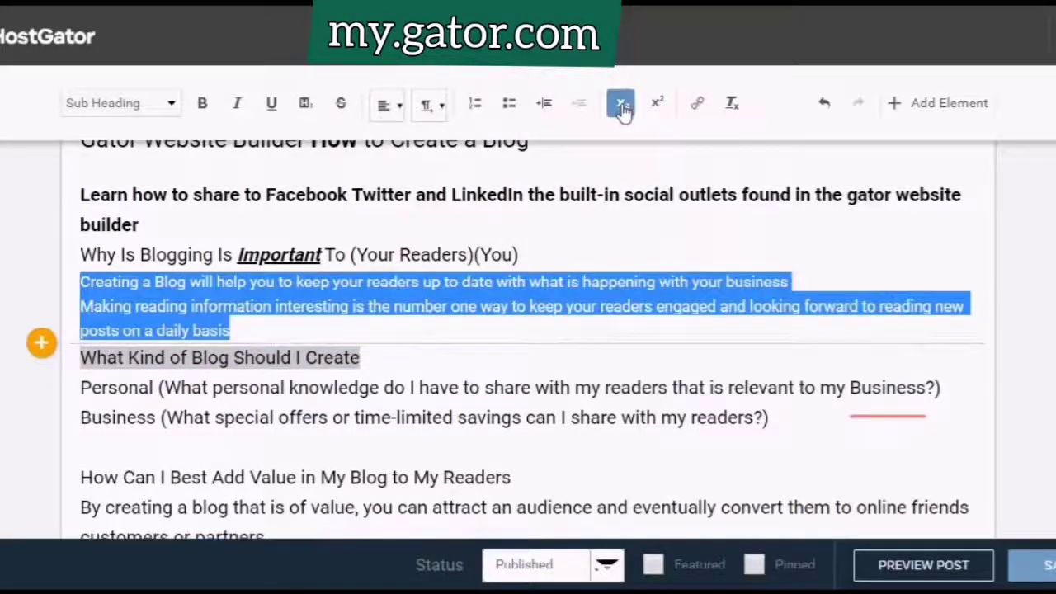
pyautogui.click(538, 253)
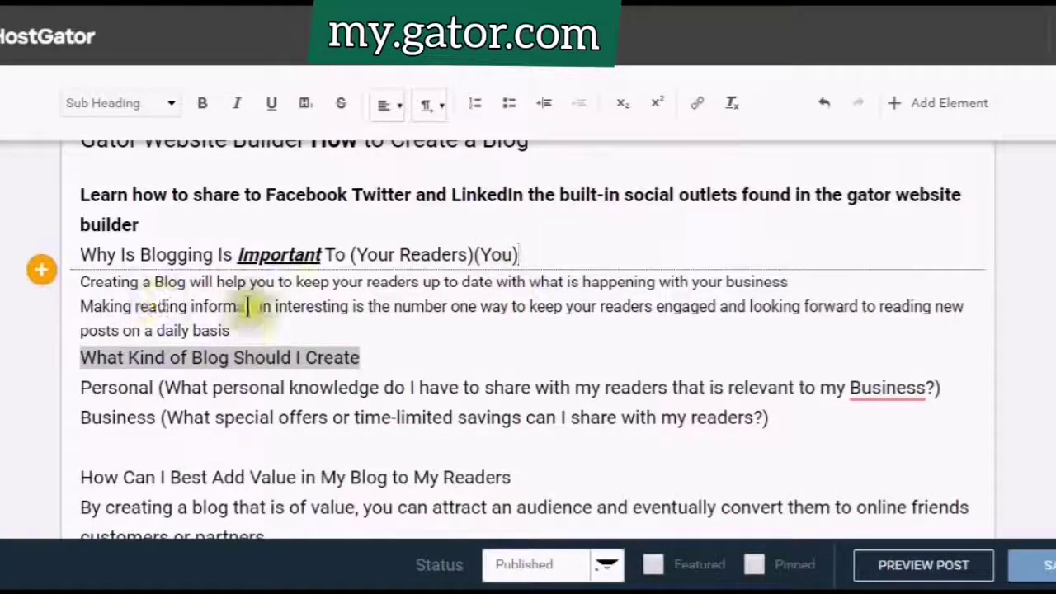
pyautogui.moveTo(81, 281); pyautogui.dragTo(617, 338)
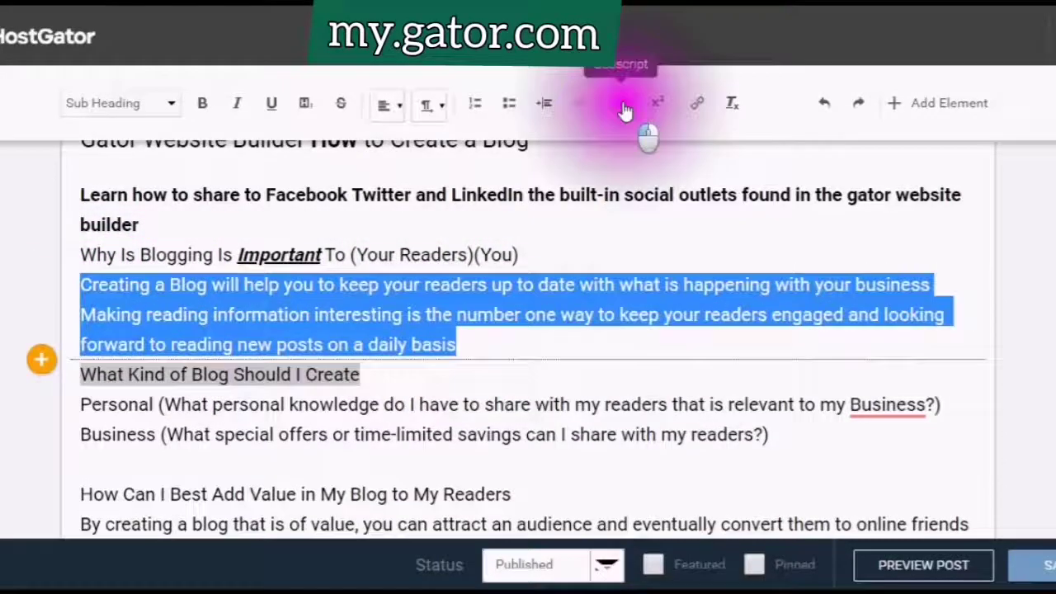
# Apply subscript and bold to the text from "Creating a Blog will help you" through "new posts on a daily basis".
pyautogui.click(622, 104)
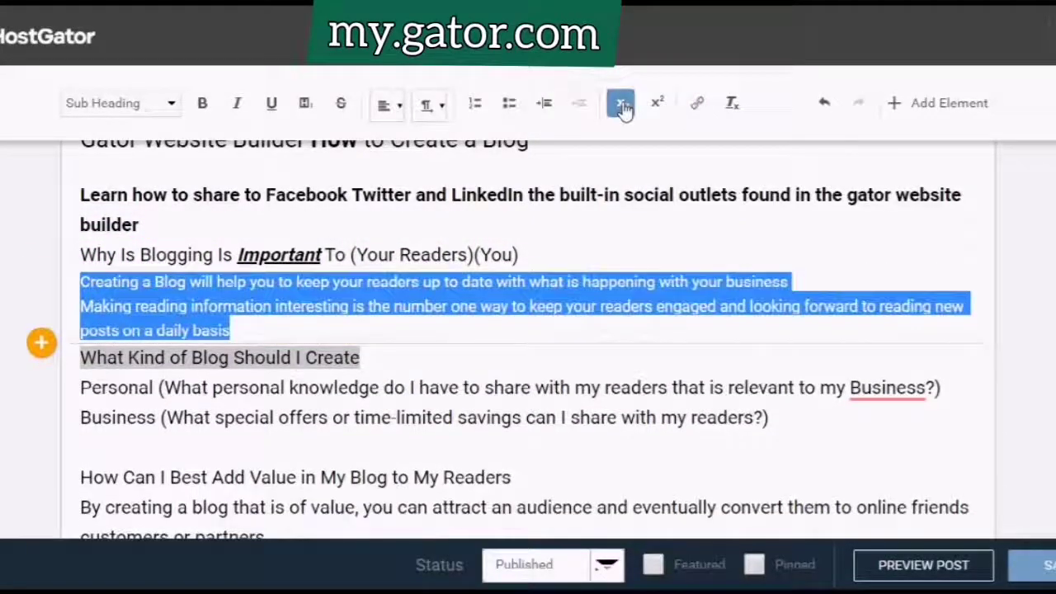
pyautogui.click(203, 105)
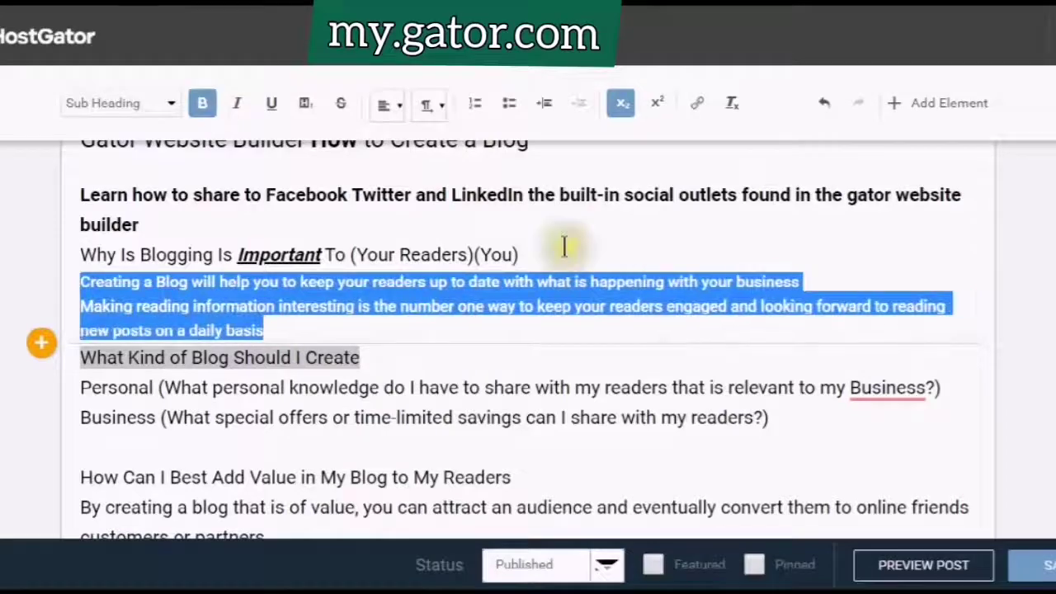
pyautogui.click(566, 248)
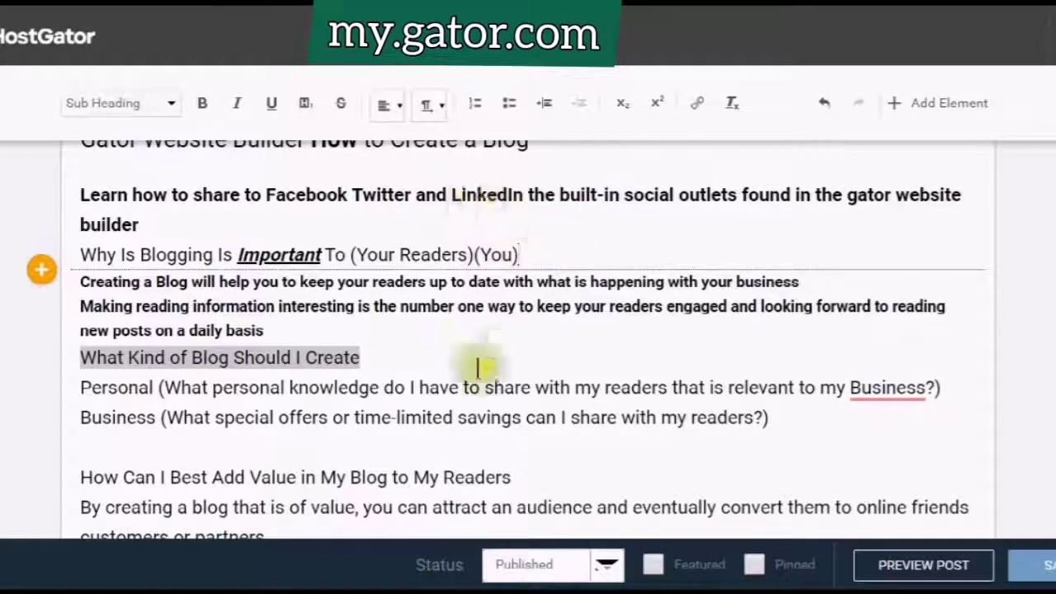
# Correct the flagged word "Business" to lowercase "business" at the end of the line beginning with "Personal".
pyautogui.scroll(3, 445, 367)
pyautogui.scroll(-2, 436, 351)
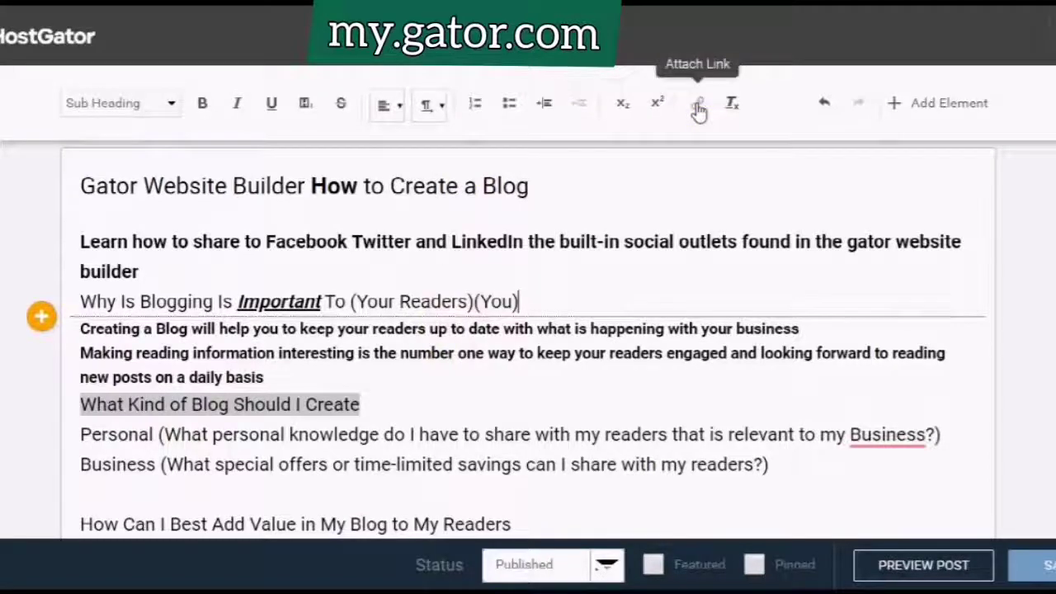
pyautogui.scroll(-2, 530, 417)
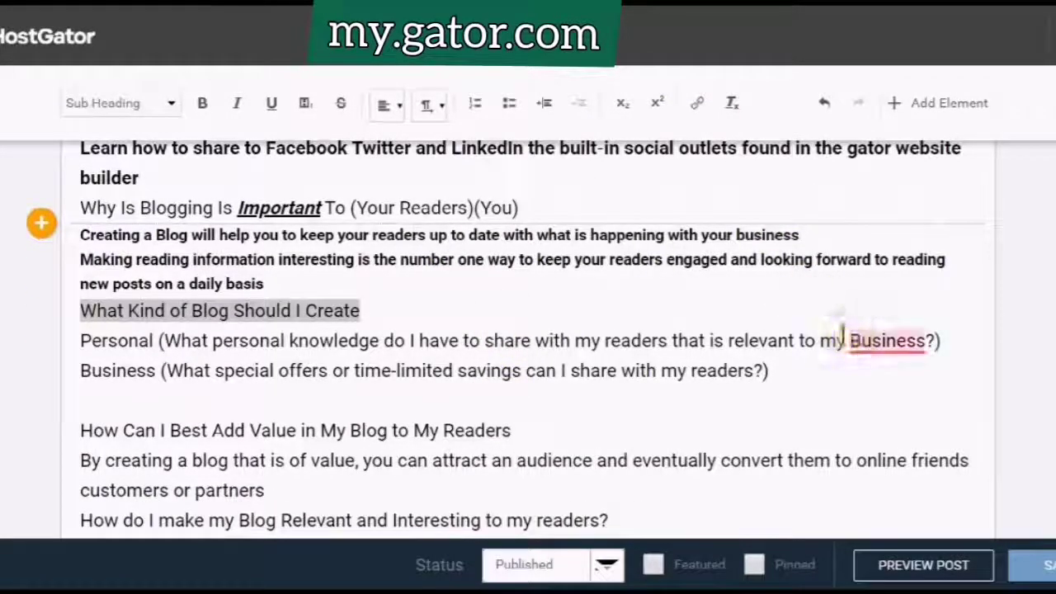
pyautogui.click(857, 340)
pyautogui.click(841, 338)
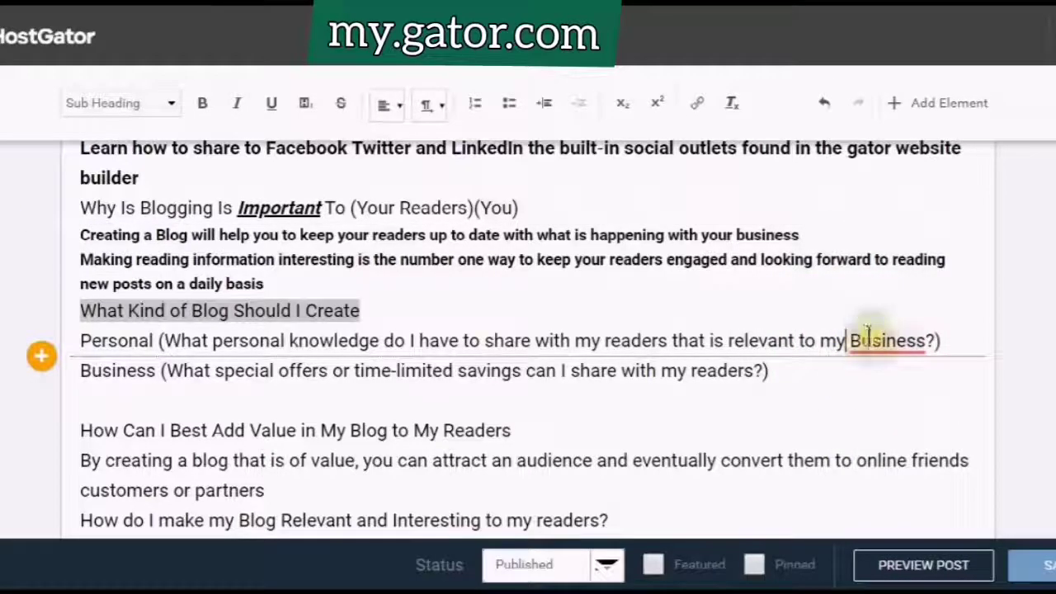
pyautogui.click(866, 408)
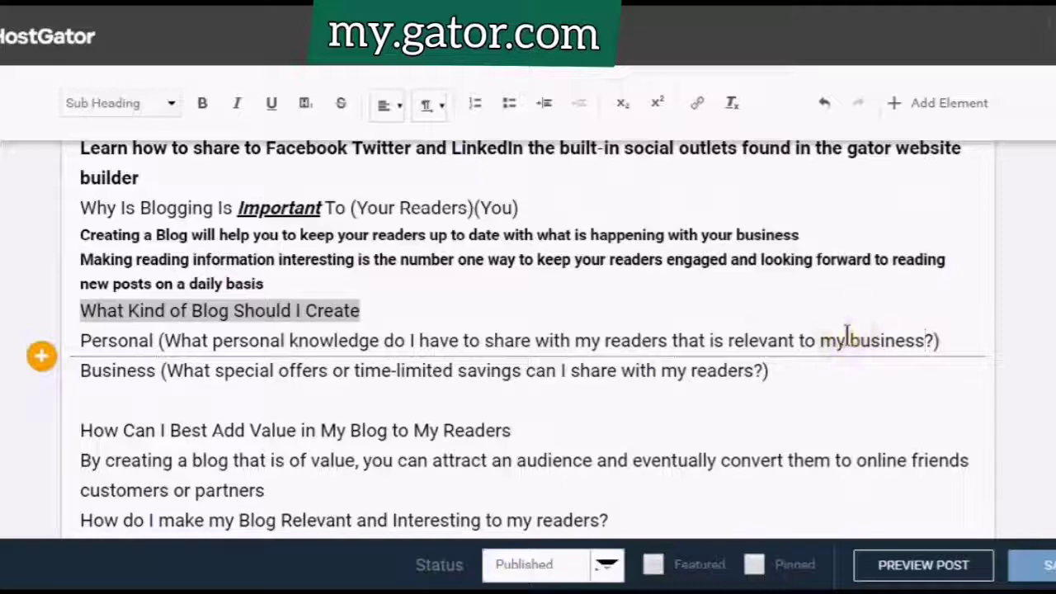
# Start attaching a link to the word "business" in the "Personal" line, with Url as the link type.
pyautogui.click(847, 335)
pyautogui.moveTo(847, 336); pyautogui.dragTo(922, 284)
pyautogui.click(699, 110)
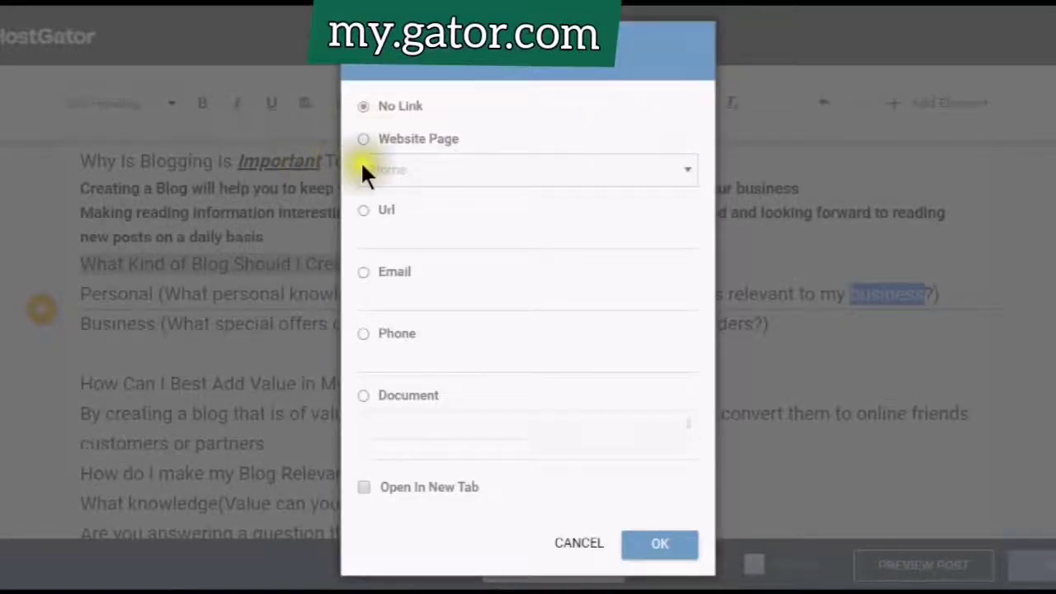
pyautogui.click(363, 141)
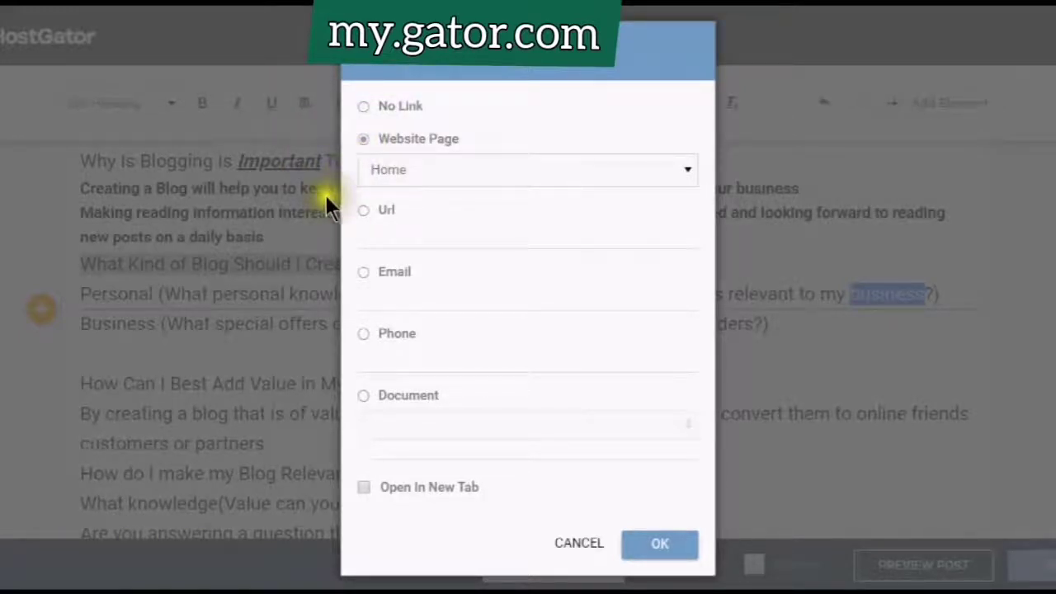
pyautogui.click(363, 213)
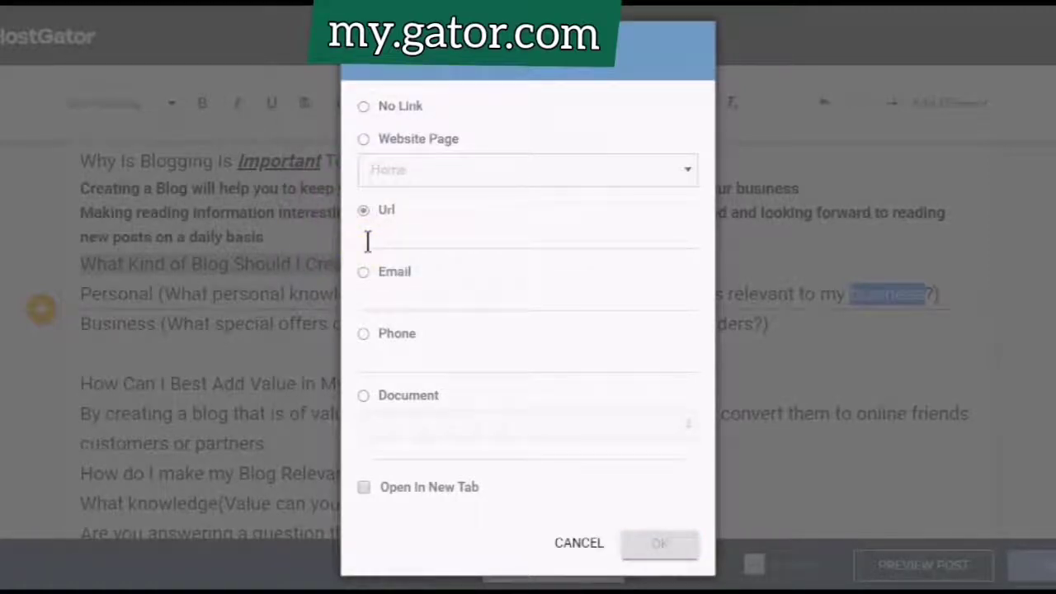
pyautogui.click(372, 235)
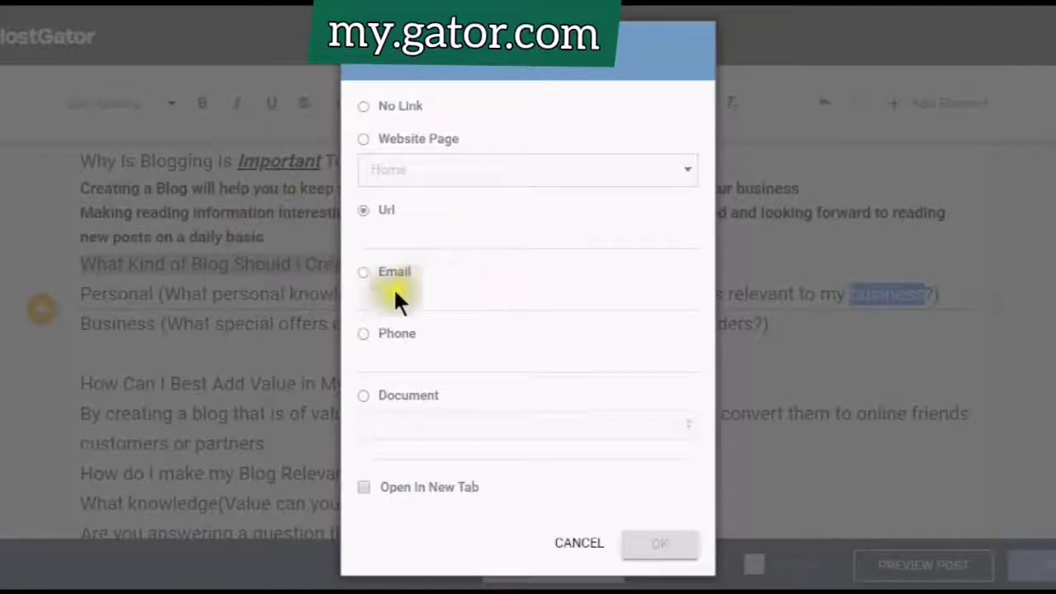
pyautogui.click(403, 219)
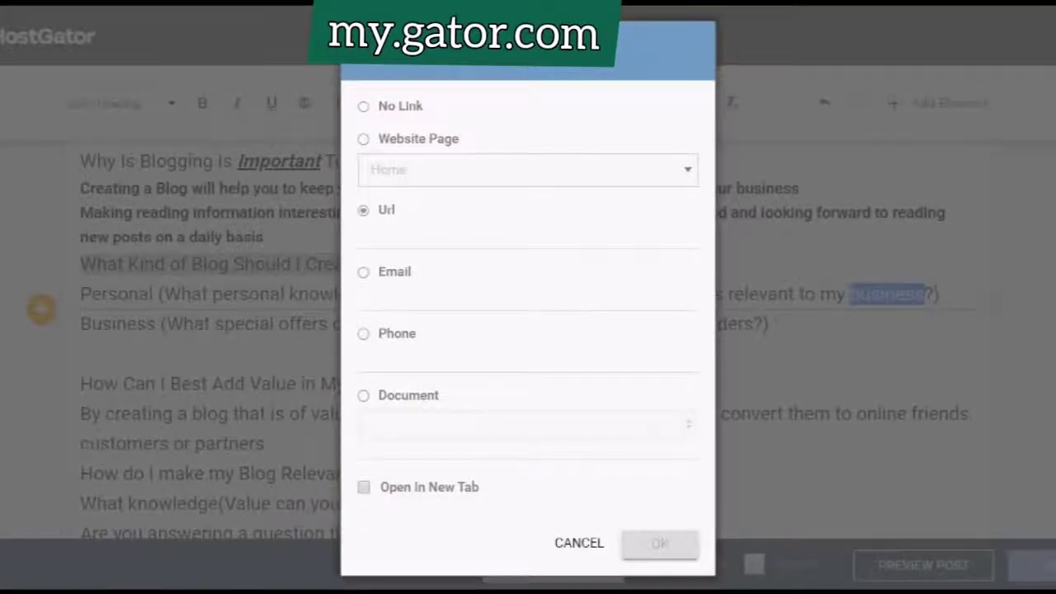
# Switch to a separate browser window and open the "My Links" document in Google Docs.
pyautogui.moveTo(462, 590)
pyautogui.rightClick(743, 8)
pyautogui.click(773, 24)
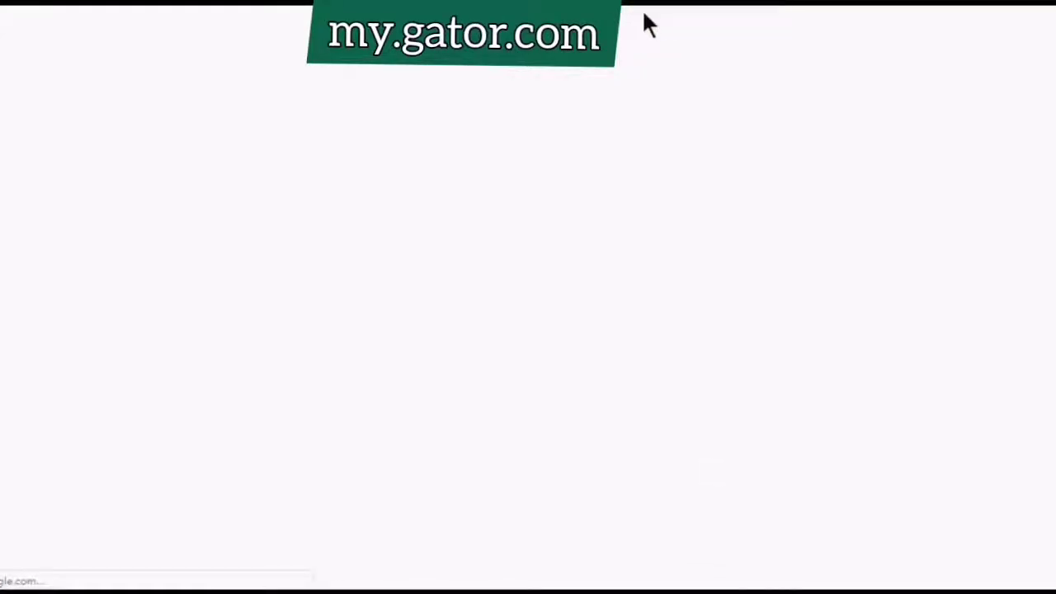
pyautogui.click(621, 23)
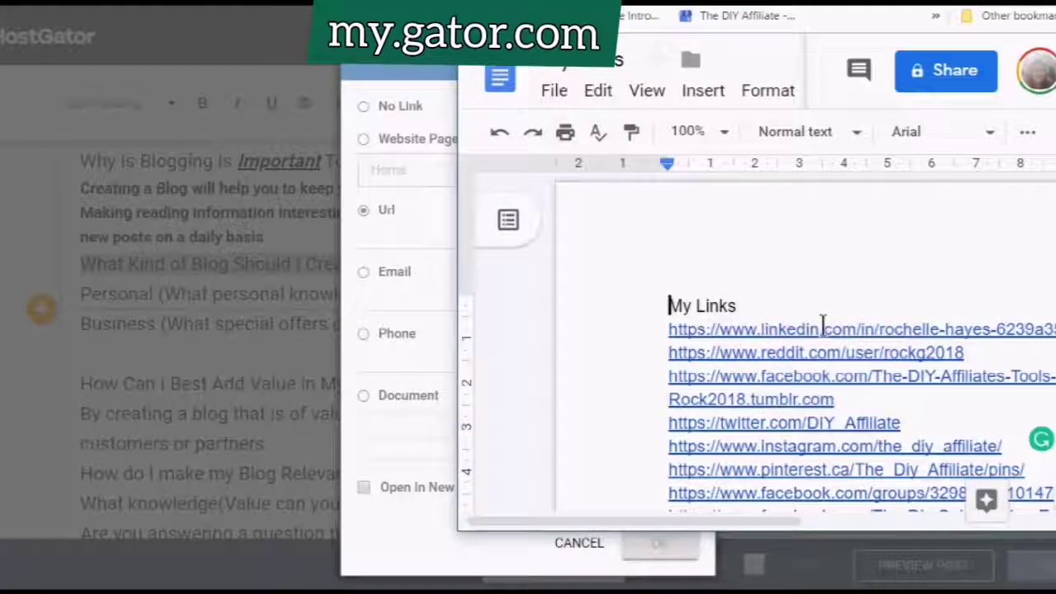
# Copy the LinkedIn profile link from the "My Links" list.
pyautogui.click(822, 327)
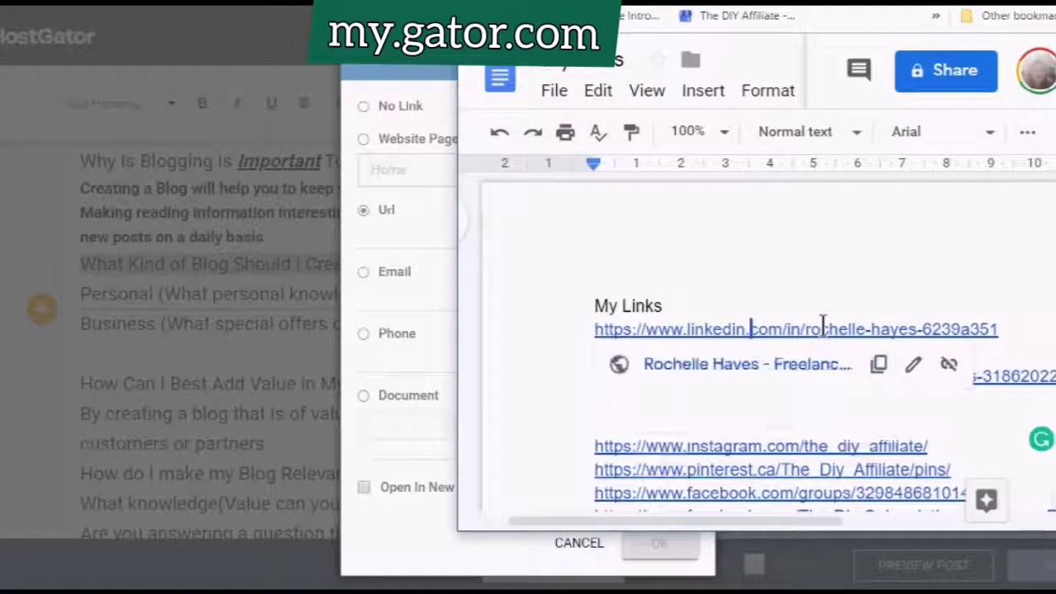
pyautogui.click(878, 367)
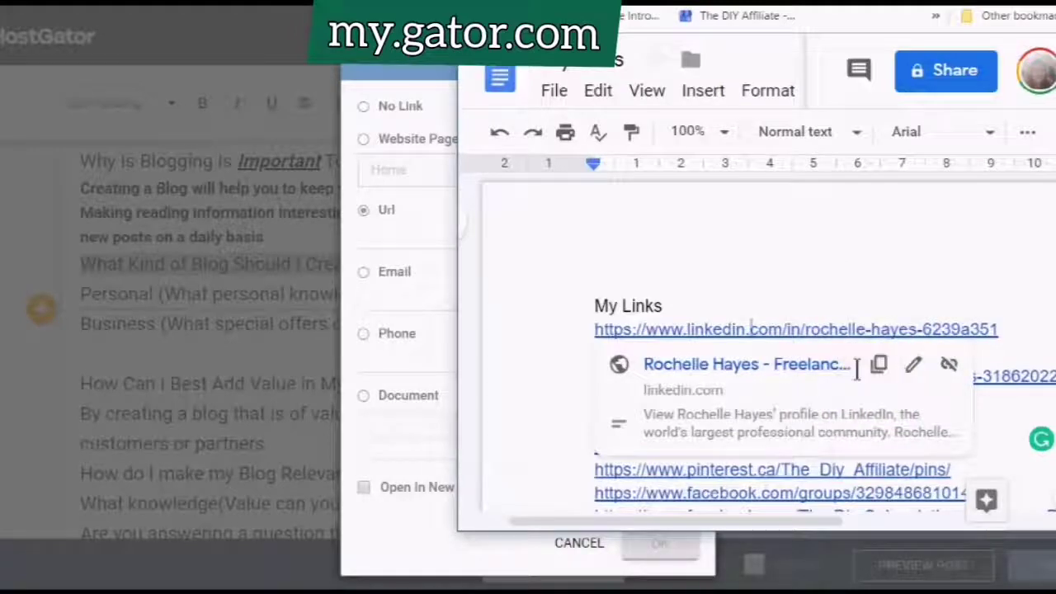
pyautogui.click(876, 365)
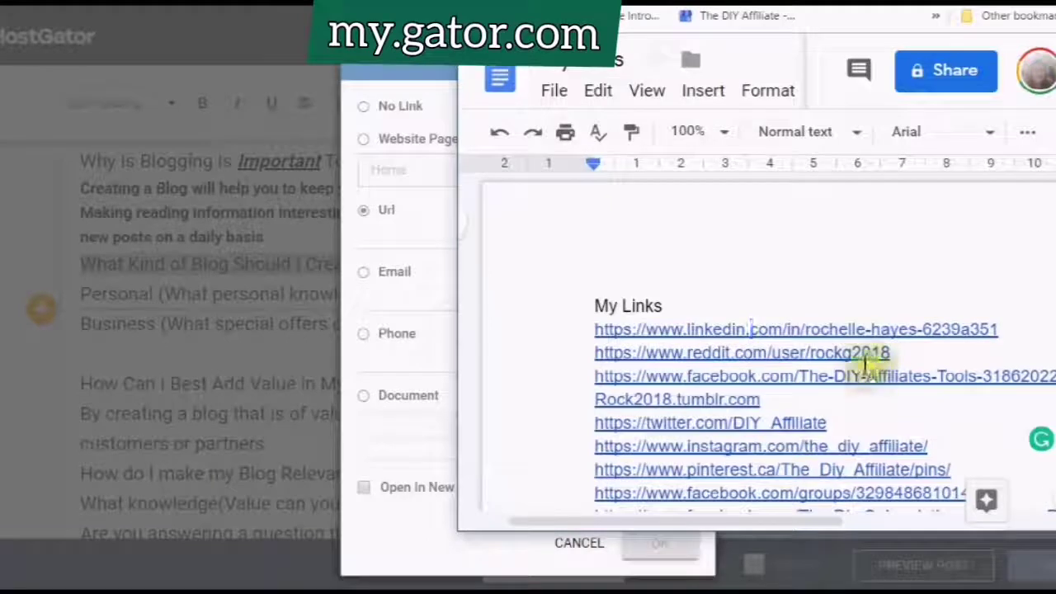
pyautogui.click(851, 330)
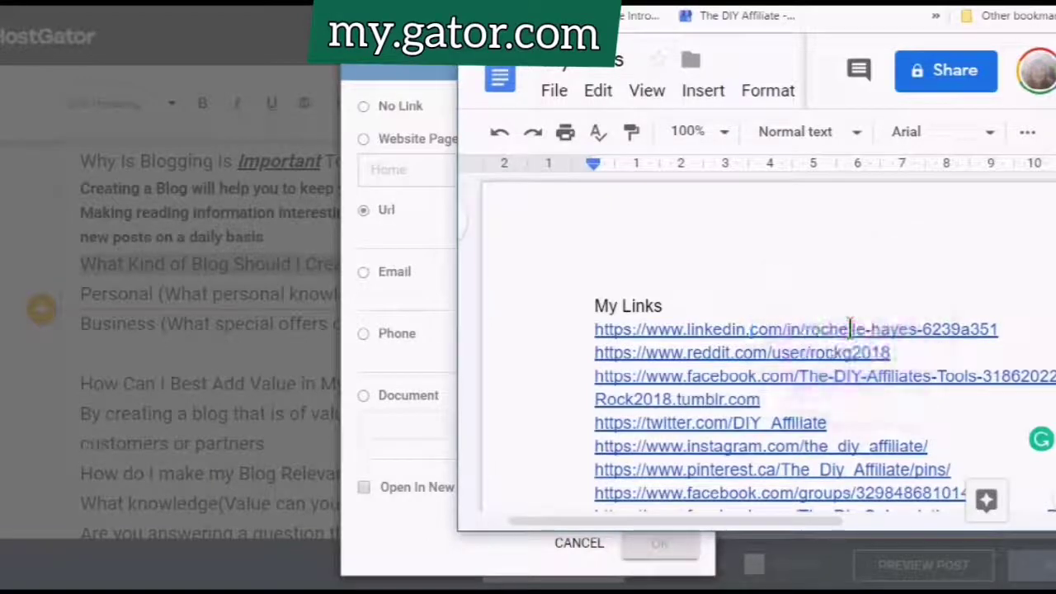
pyautogui.click(880, 365)
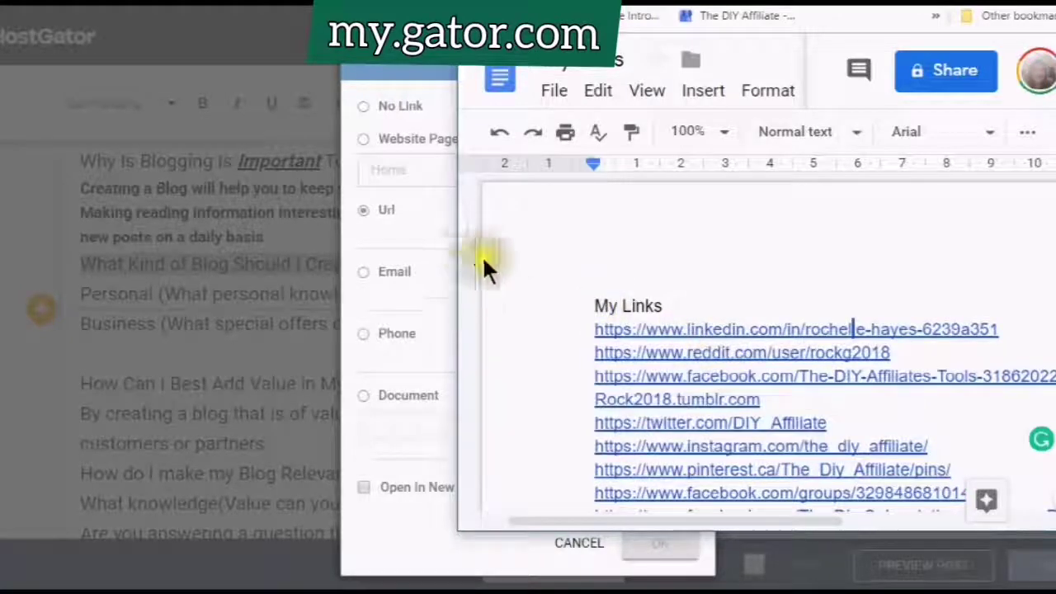
# Return to the blog post's link settings, paste the LinkedIn profile address as the Url, and apply it with opening in a new tab.
pyautogui.click(375, 236)
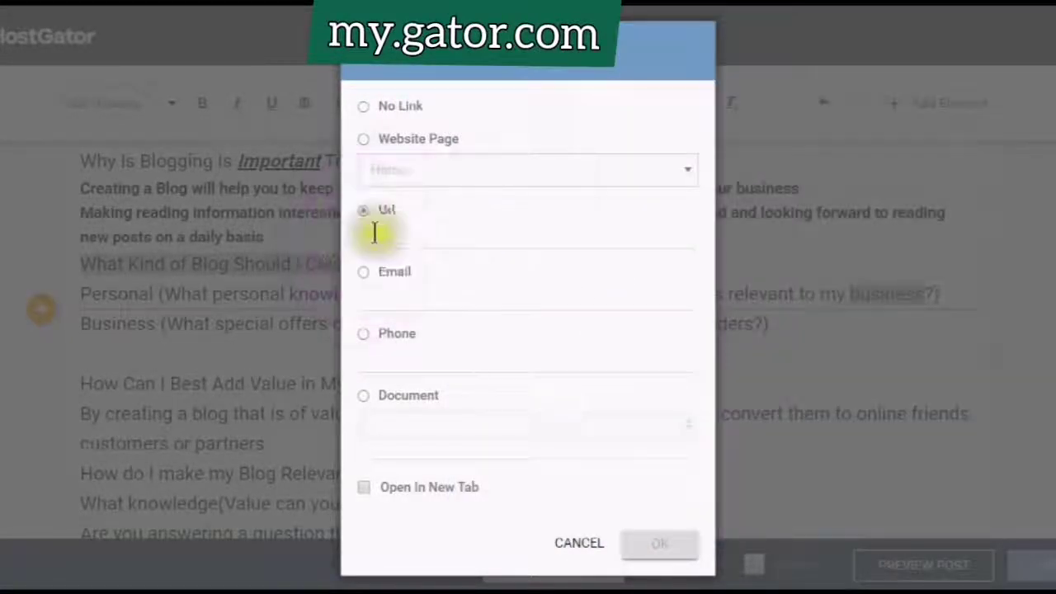
pyautogui.click(379, 236)
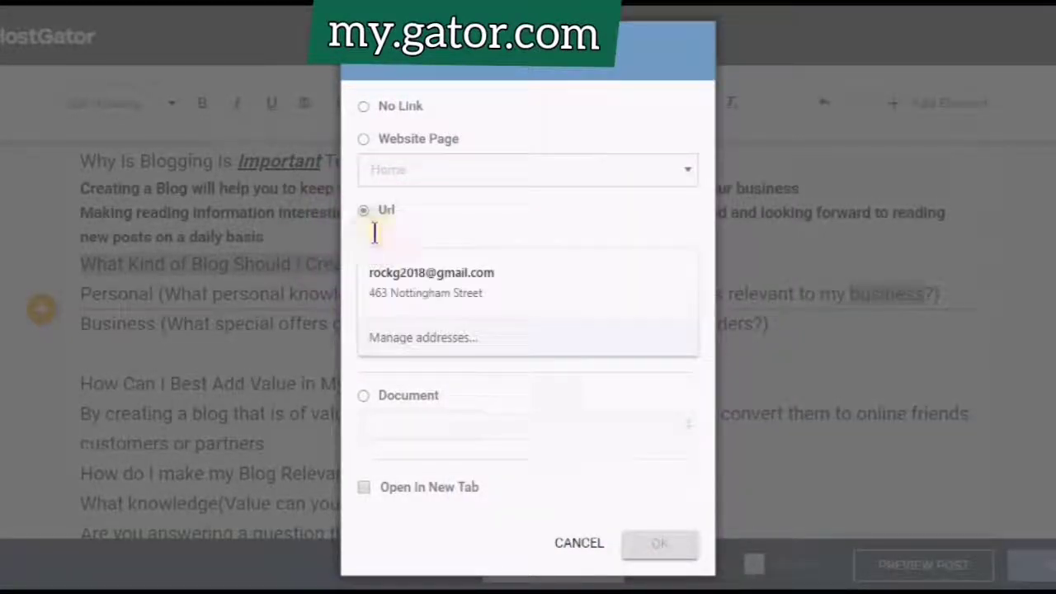
pyautogui.rightClick(370, 233)
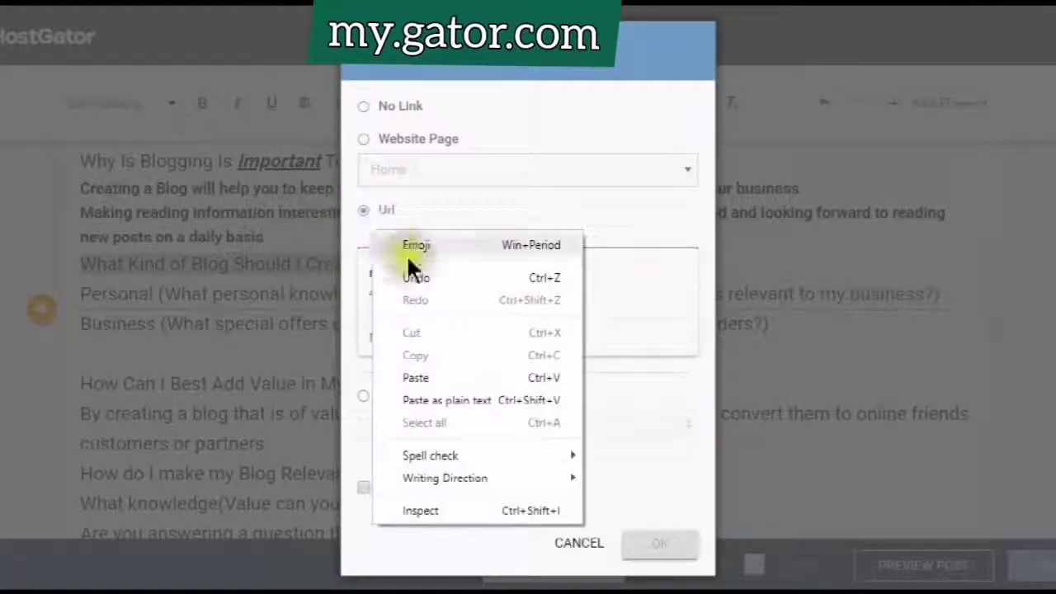
pyautogui.click(408, 377)
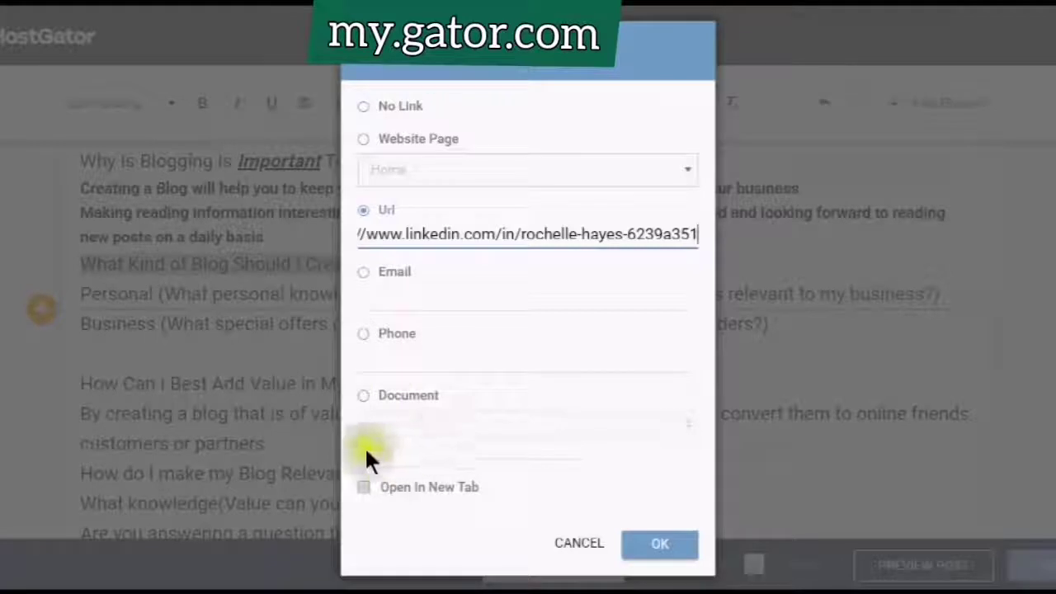
pyautogui.click(363, 489)
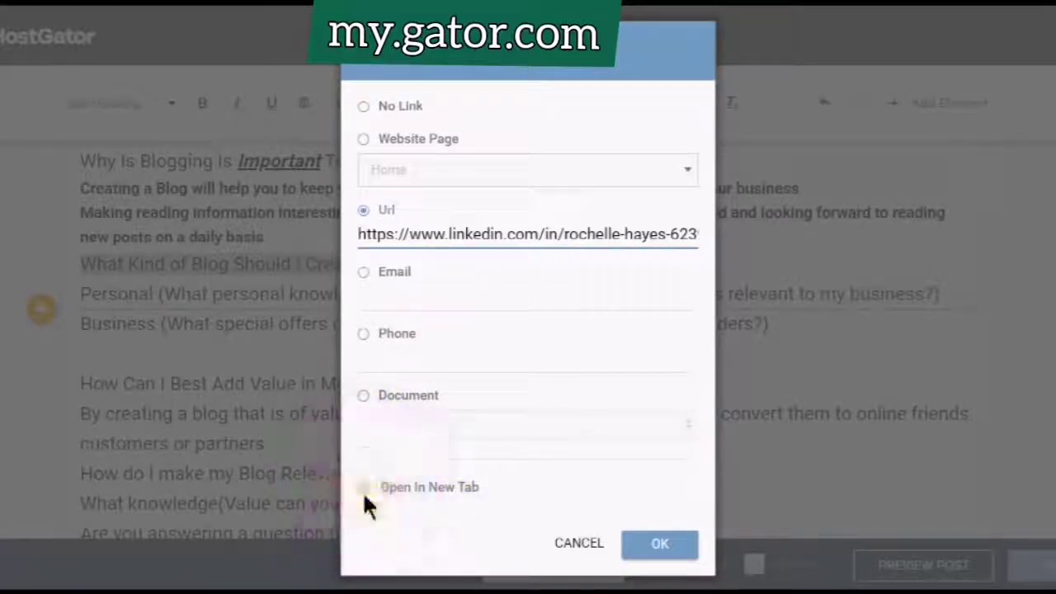
pyautogui.click(664, 549)
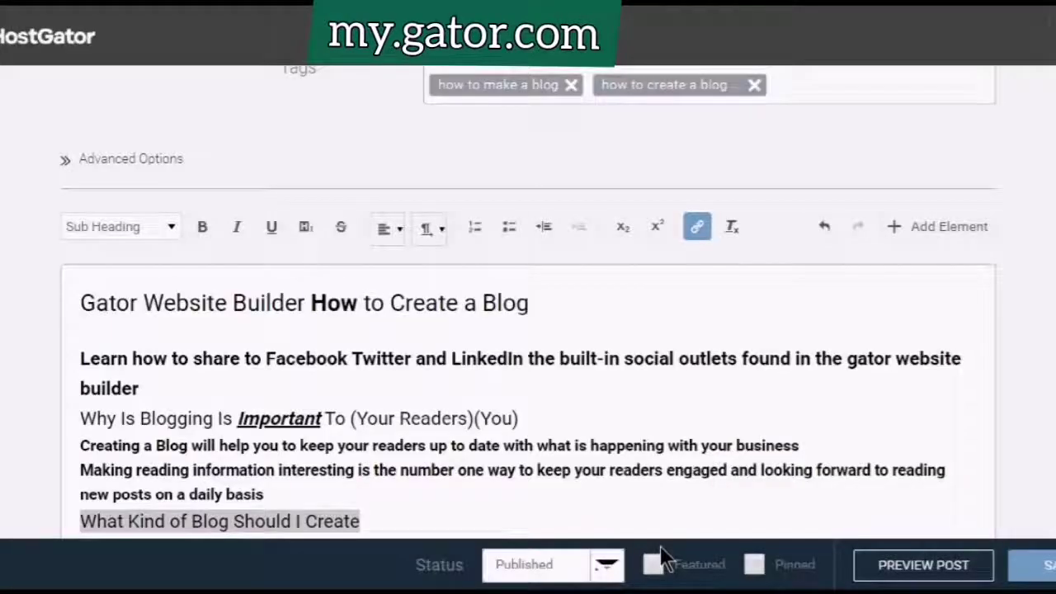
# Attach a link to the words "eventually convert them to online friends" in the paragraph about creating a blog of value.
pyautogui.scroll(-1, 611, 400)
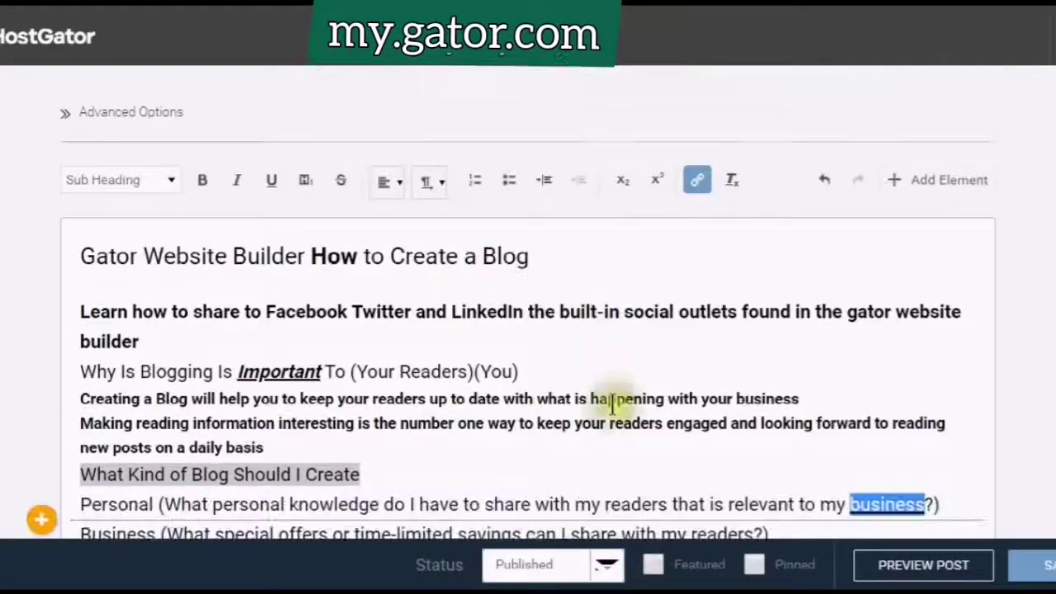
pyautogui.scroll(-3, 610, 400)
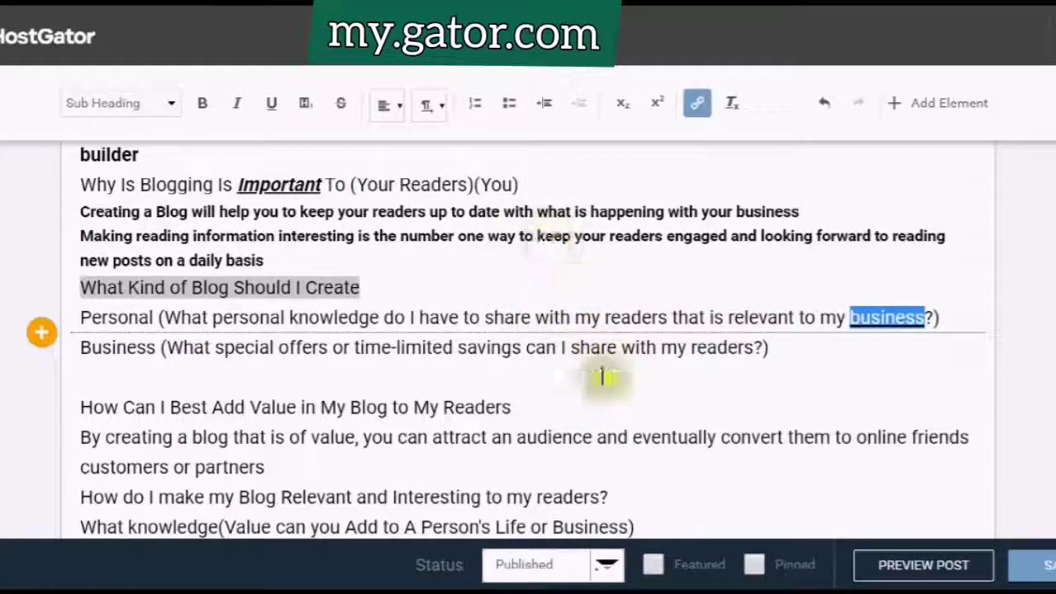
pyautogui.click(628, 437)
pyautogui.click(629, 437)
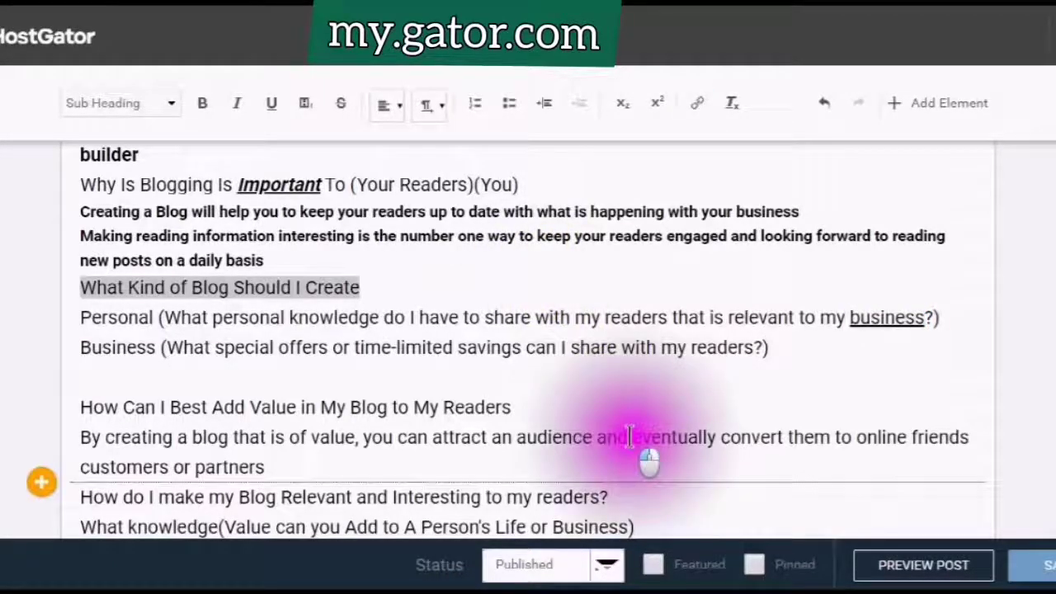
pyautogui.moveTo(629, 437); pyautogui.dragTo(975, 439)
pyautogui.click(698, 108)
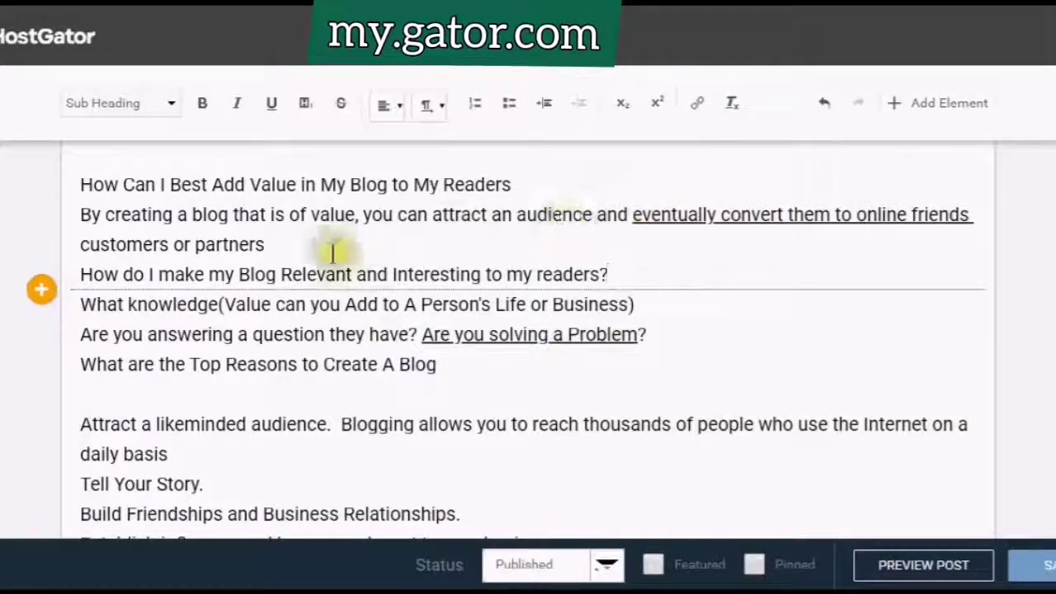
# Make "Interesting to my readers?" bold, italic and underlined in the "How do I make my Blog Relevant" line.
pyautogui.click(394, 270)
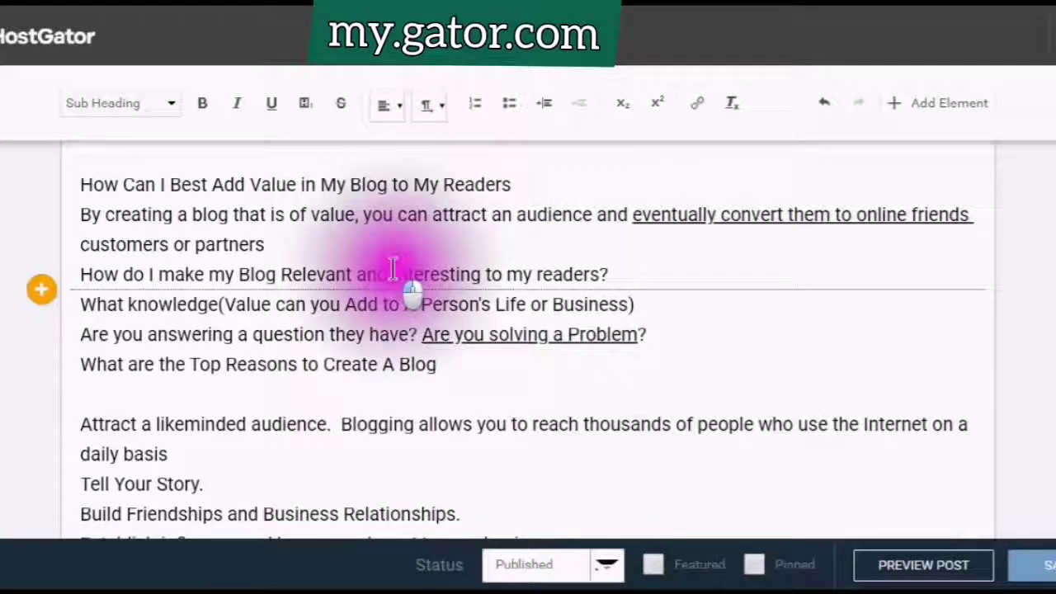
pyautogui.moveTo(393, 271); pyautogui.dragTo(647, 276)
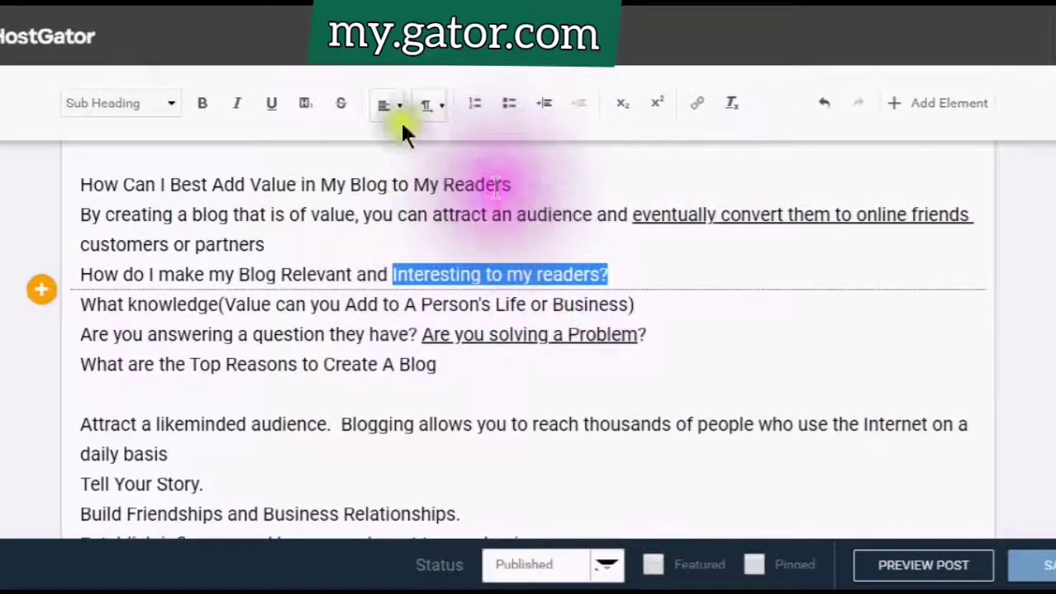
pyautogui.click(202, 105)
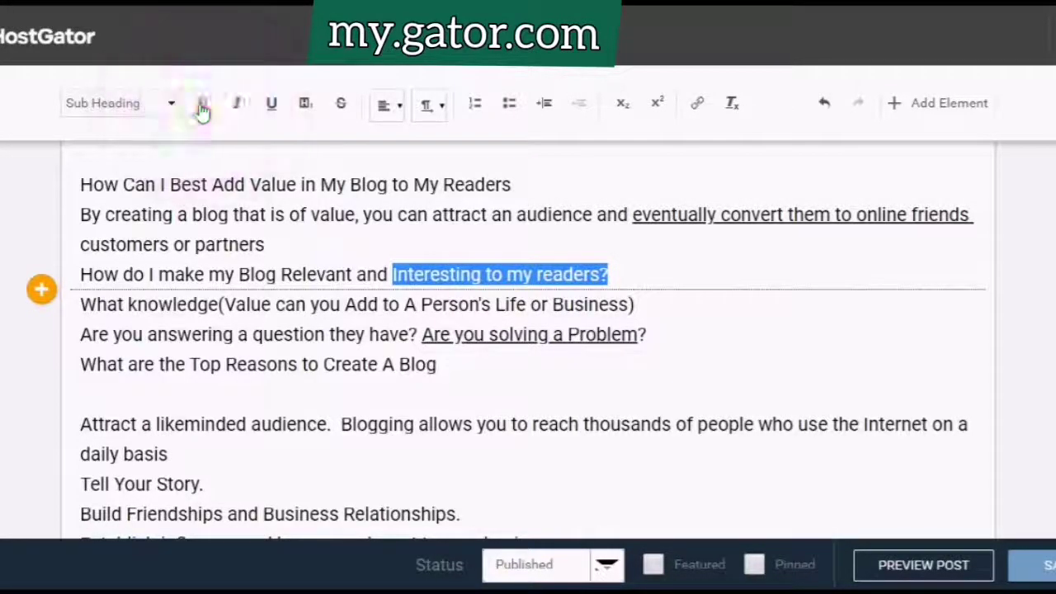
pyautogui.click(238, 111)
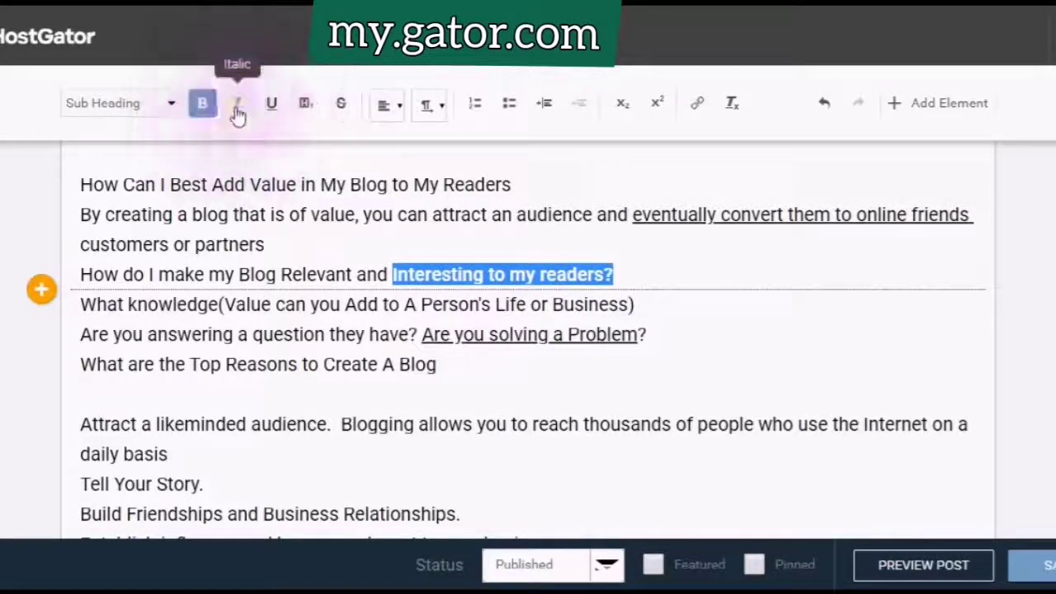
pyautogui.click(272, 110)
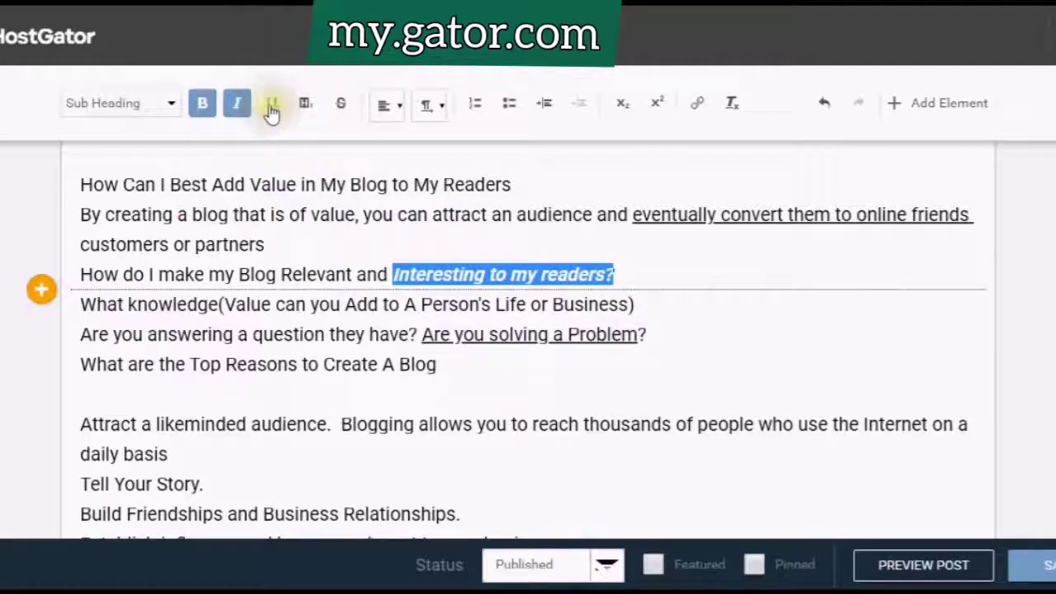
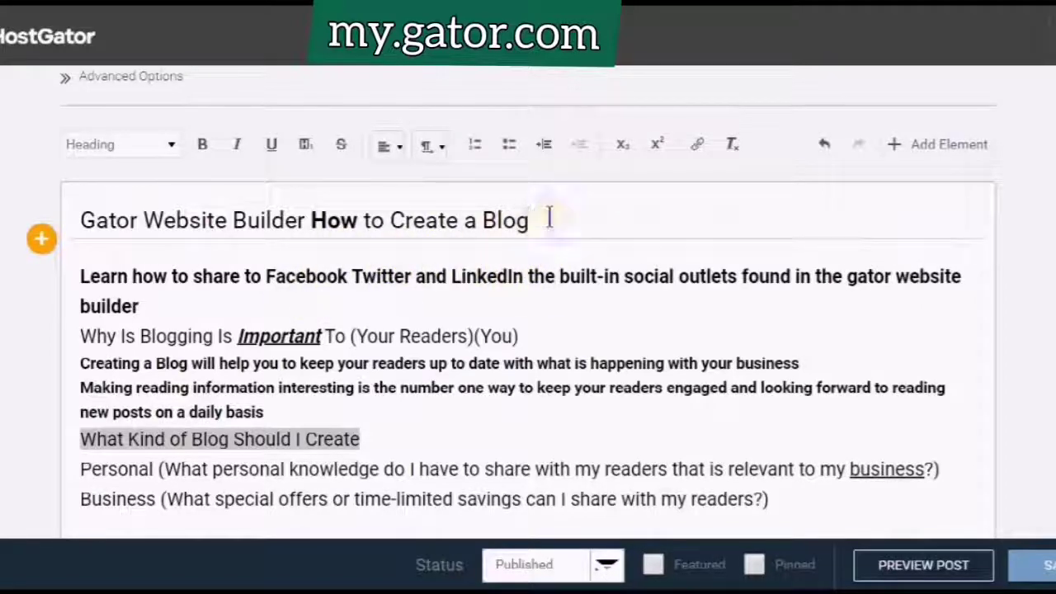
# Add two blank lines after the heading "Gator Website Builder How to Create a Blog" and start adding an image element there.
pyautogui.press('Return')
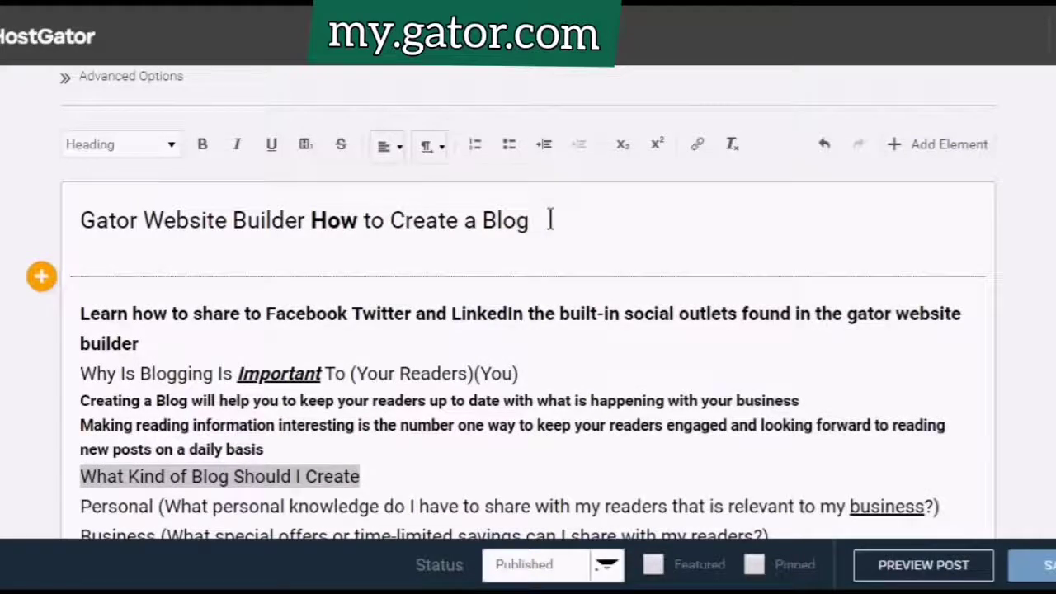
pyautogui.press('Return')
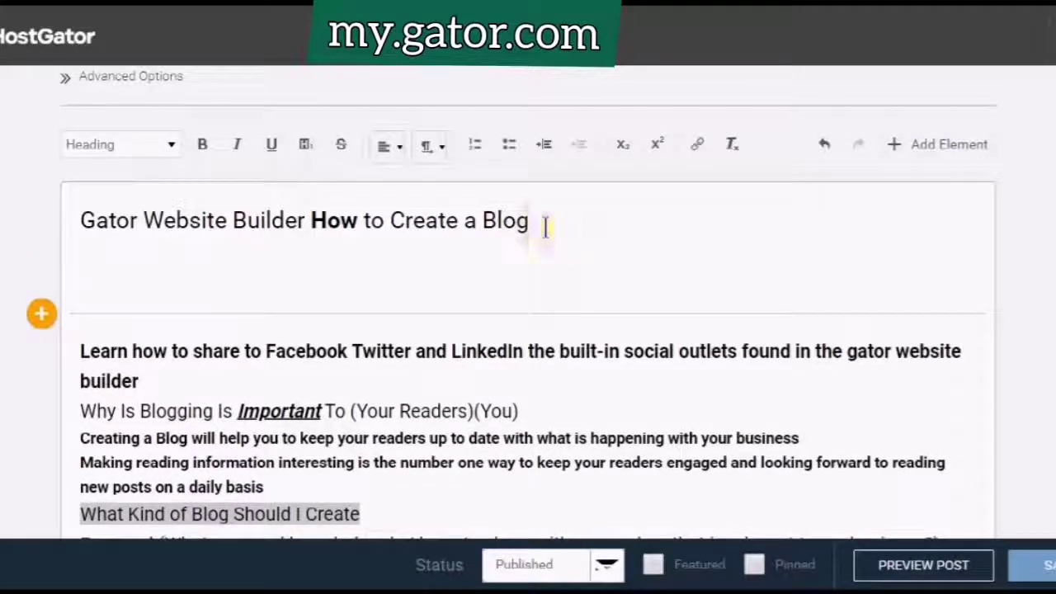
pyautogui.click(943, 155)
pyautogui.click(814, 305)
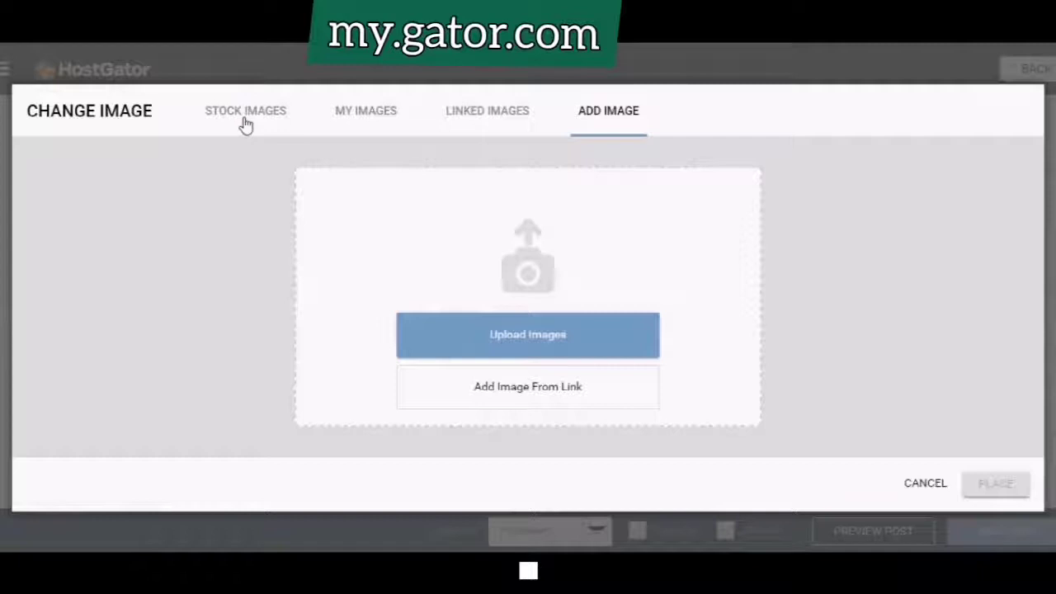
# Browse the available image sources for the post: the stock images, the own image folder and the linked images.
pyautogui.click(245, 121)
pyautogui.click(245, 121)
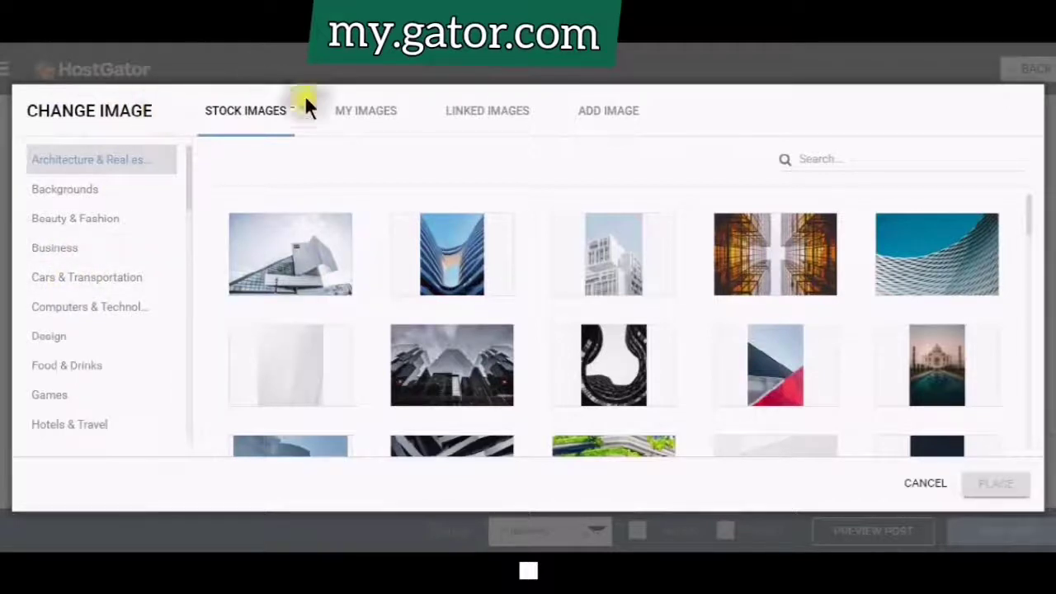
pyautogui.click(366, 115)
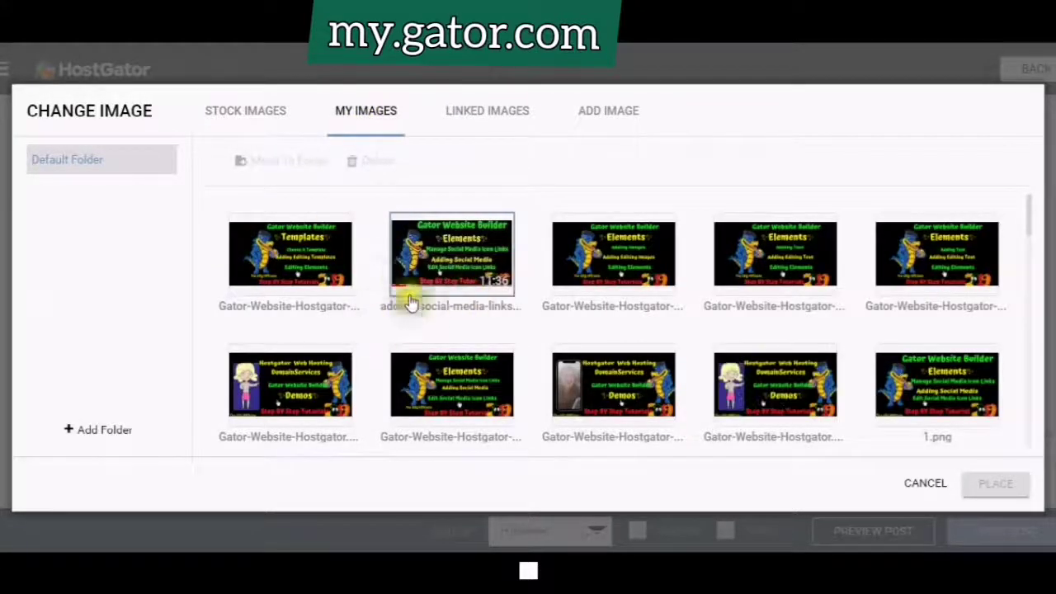
pyautogui.scroll(-2, 469, 305)
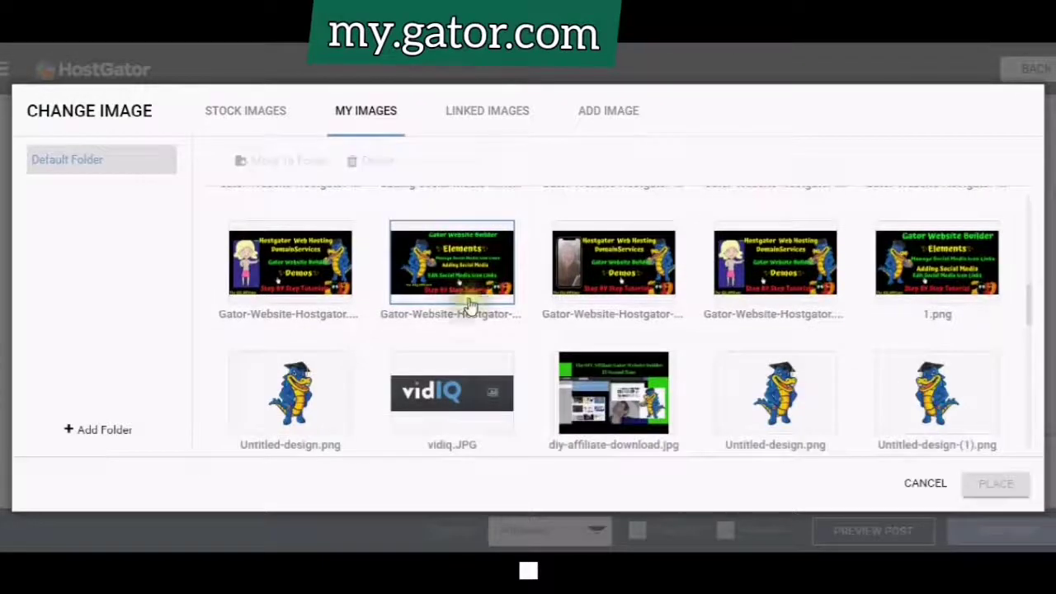
pyautogui.scroll(-2, 464, 306)
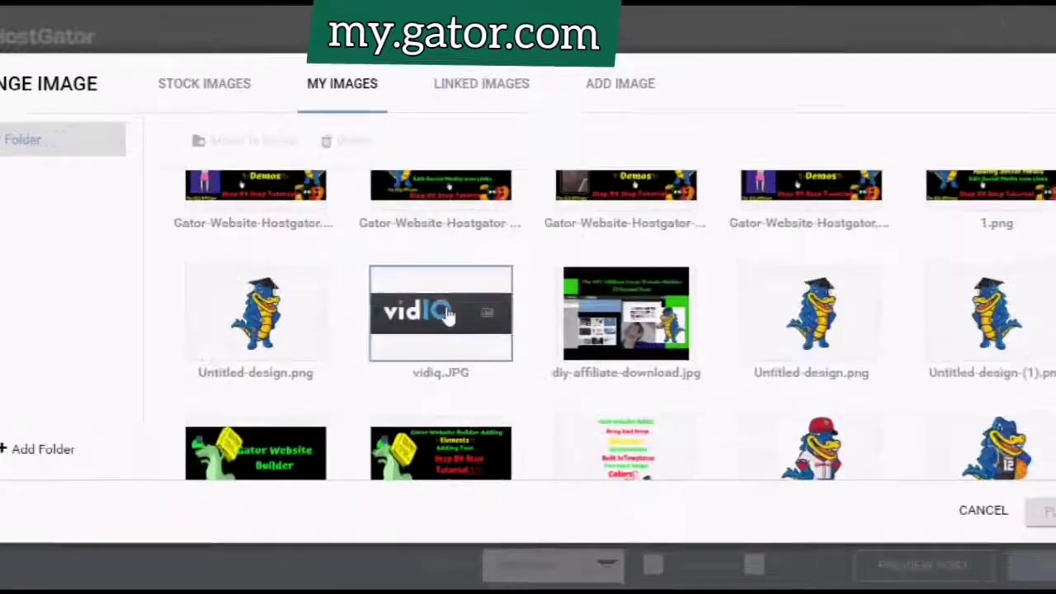
pyautogui.scroll(-2, 445, 314)
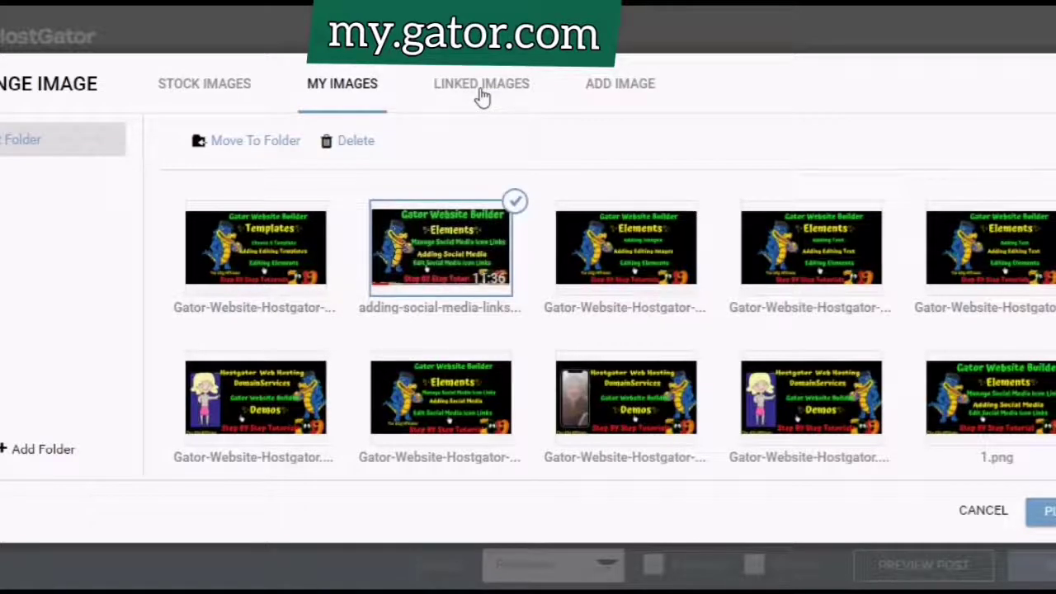
pyautogui.click(482, 96)
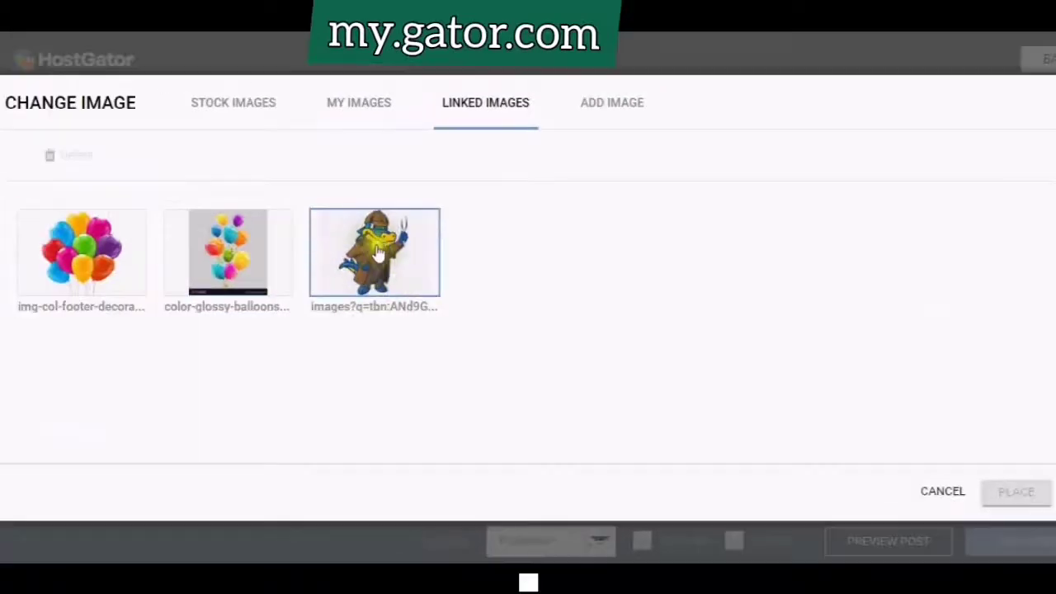
pyautogui.click(376, 264)
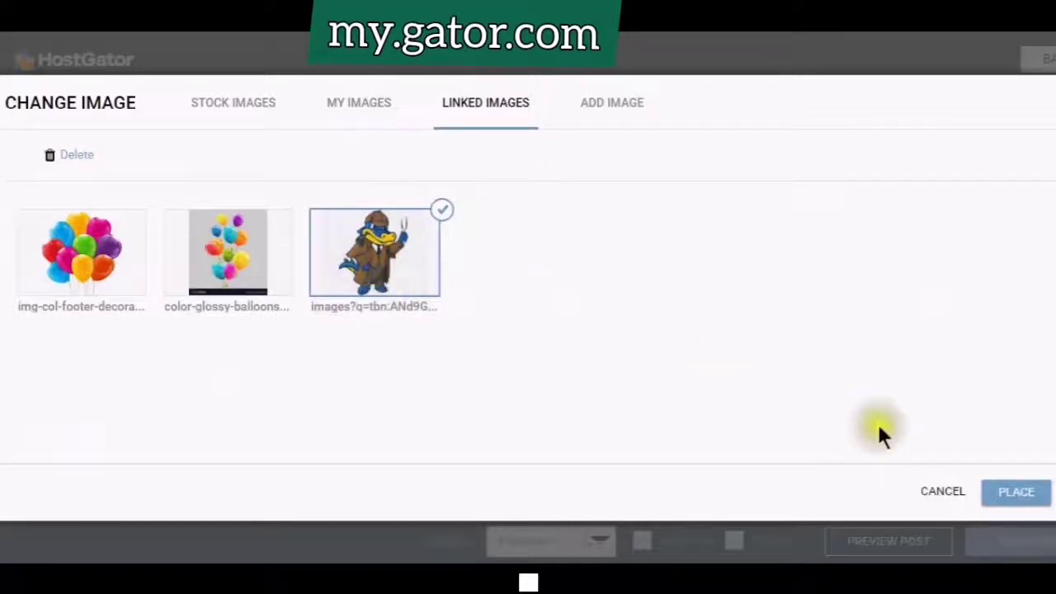
# Upload the picture 1552145473.png from the computer's Pictures library to the own images.
pyautogui.click(608, 111)
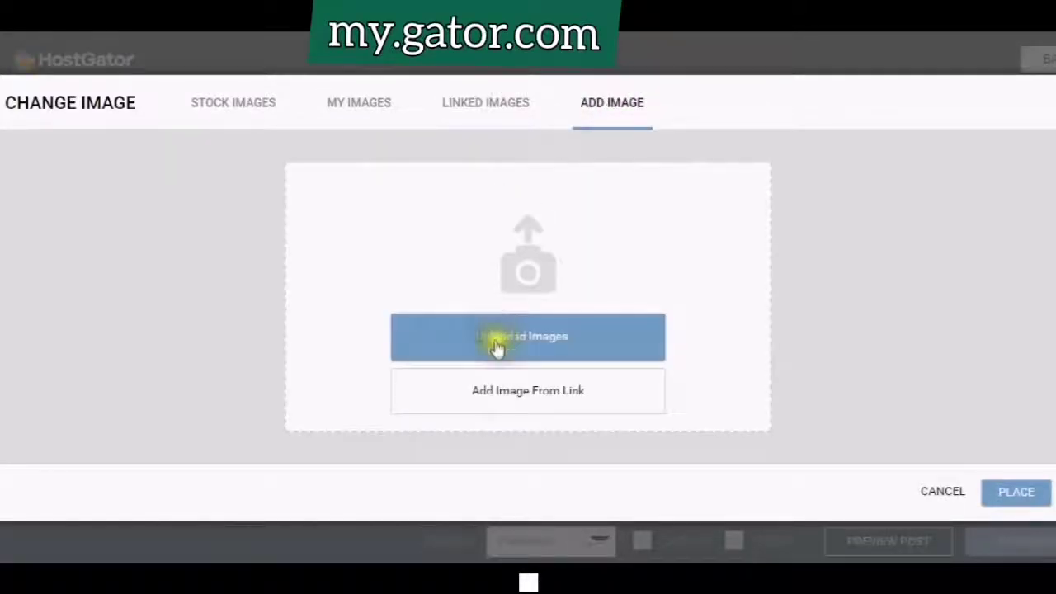
pyautogui.click(496, 348)
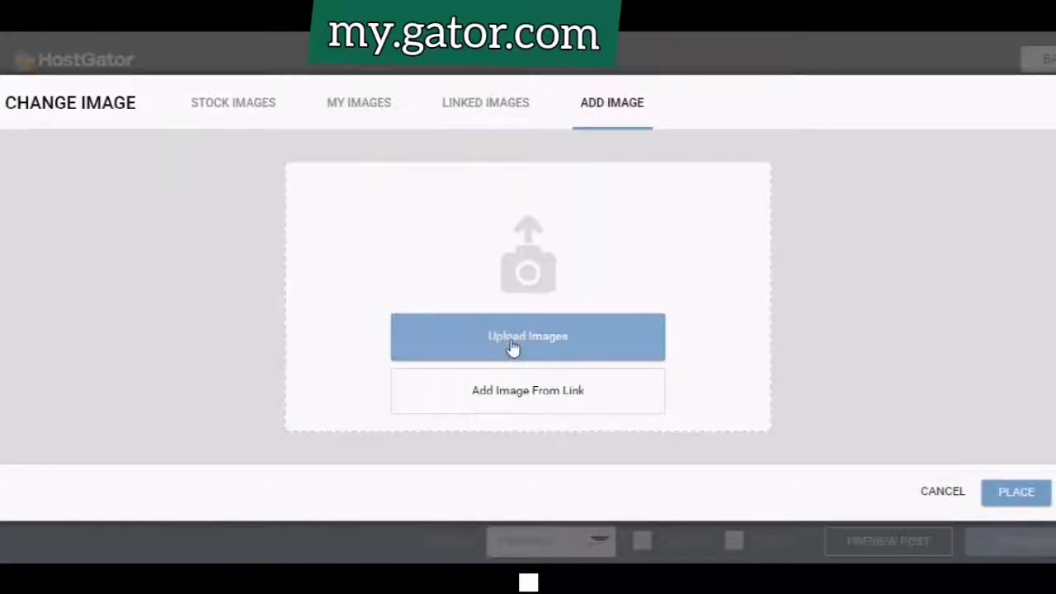
pyautogui.click(513, 348)
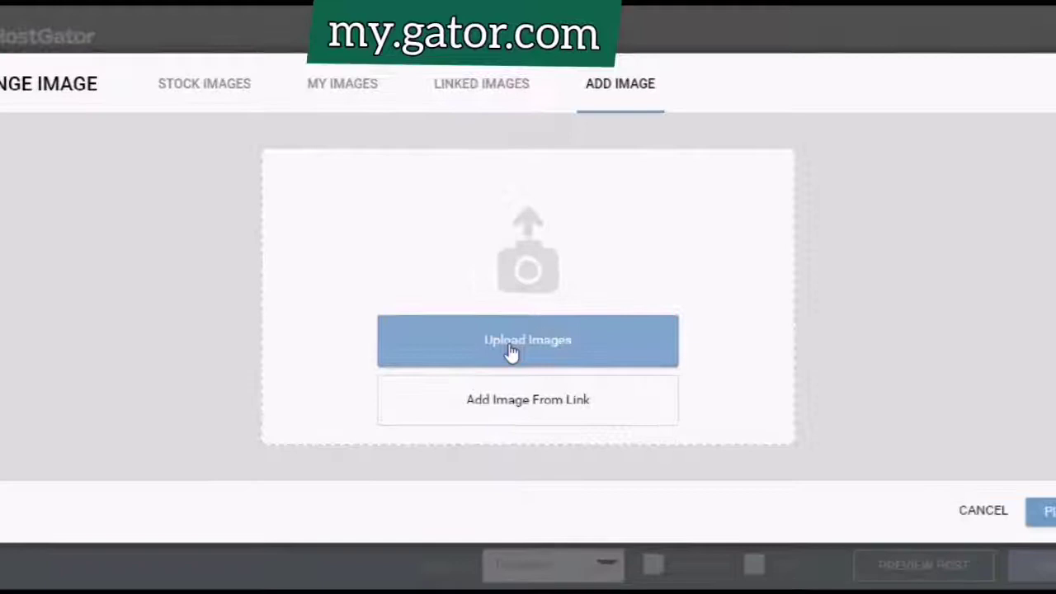
pyautogui.scroll(-5, 337, 203)
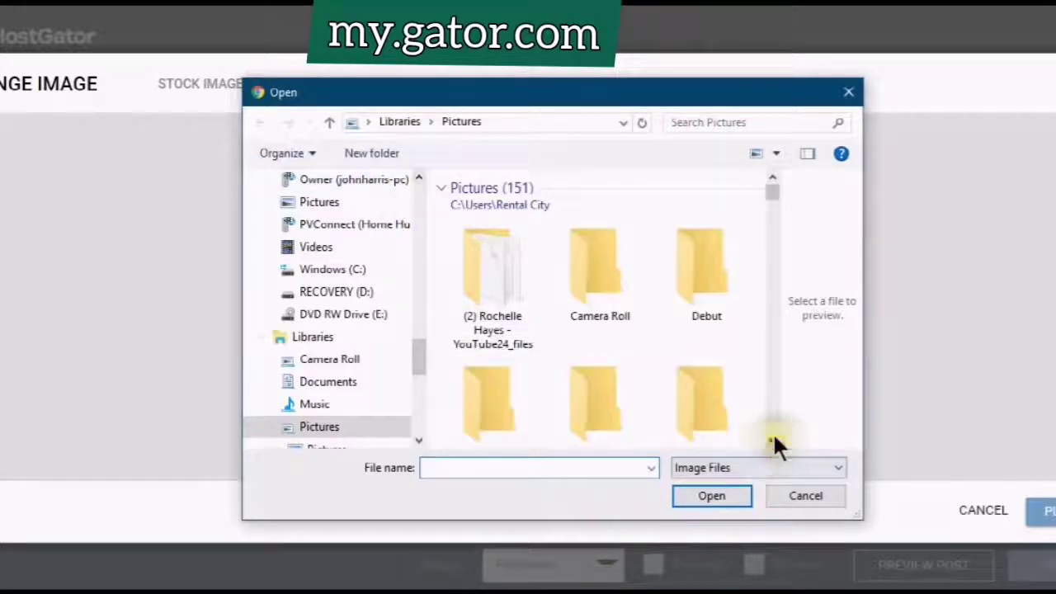
pyautogui.click(805, 495)
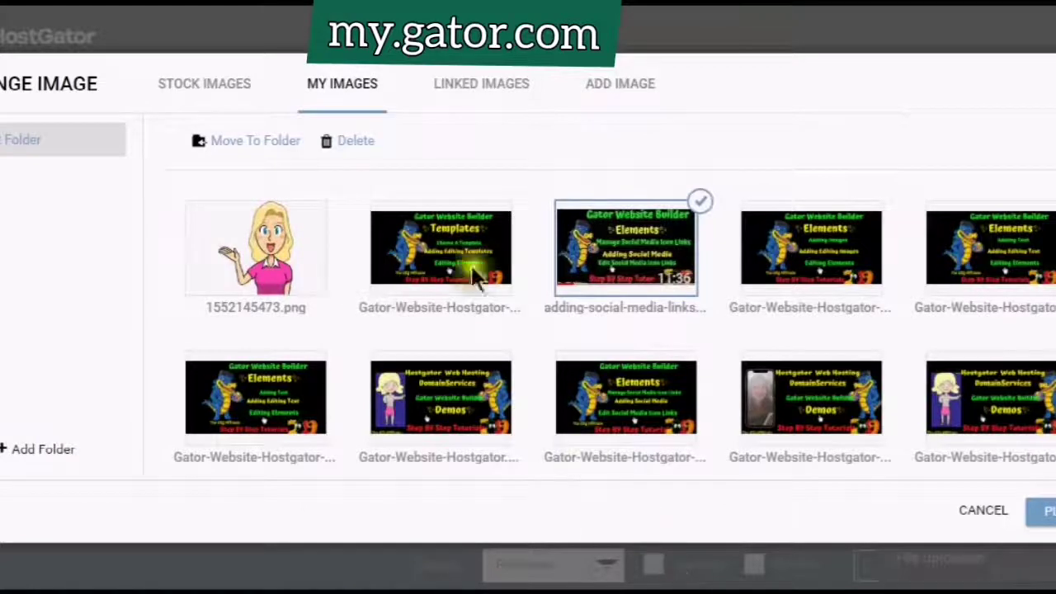
pyautogui.click(622, 92)
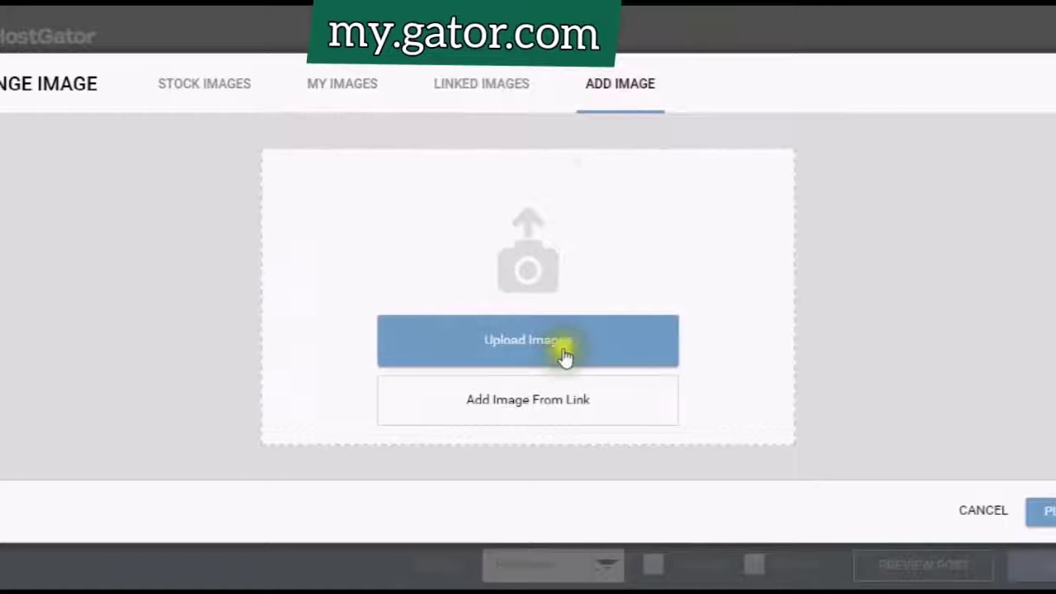
pyautogui.click(501, 410)
pyautogui.click(452, 92)
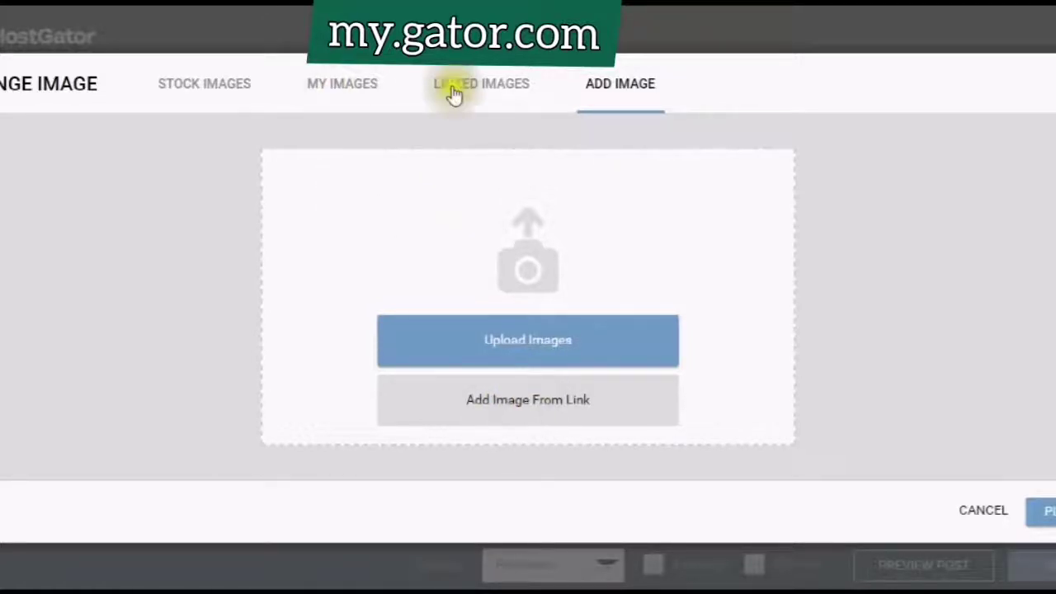
pyautogui.click(508, 419)
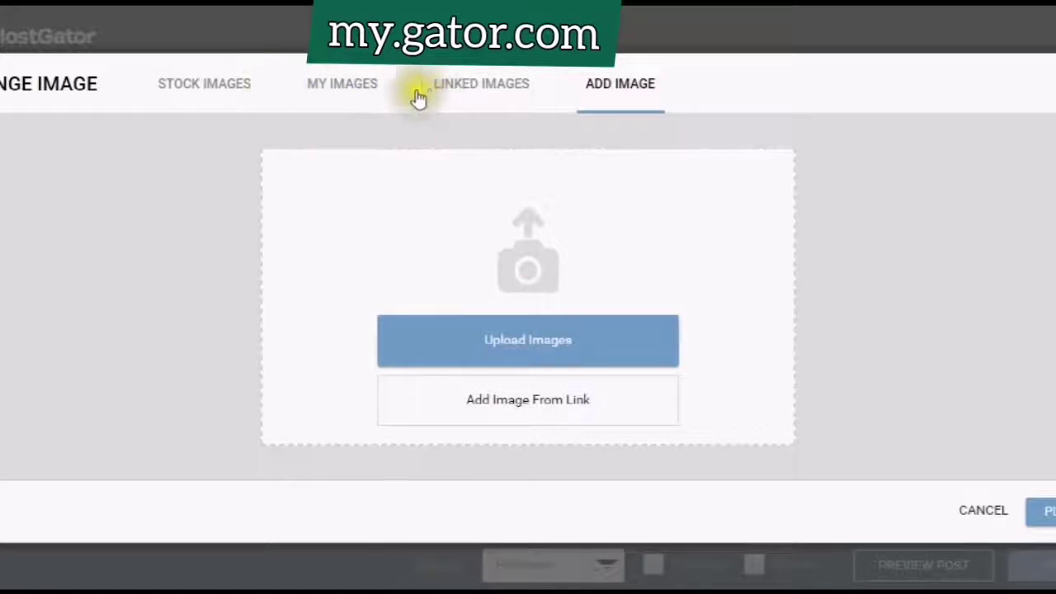
# Place the uploaded image 1552145473.png below the post's heading and set its alt tag to "Create A Blog".
pyautogui.click(343, 90)
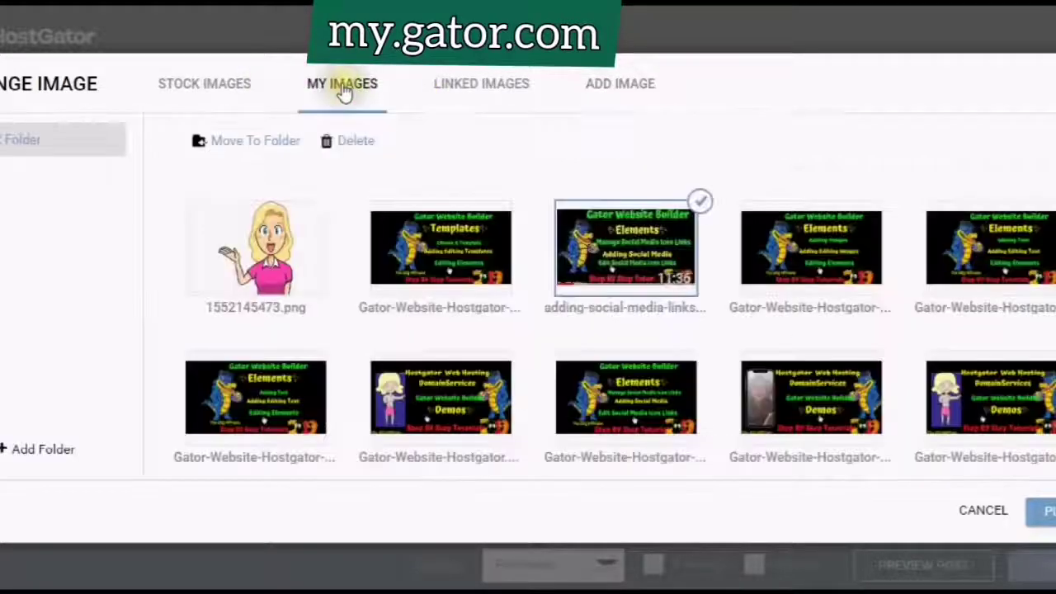
pyautogui.click(262, 264)
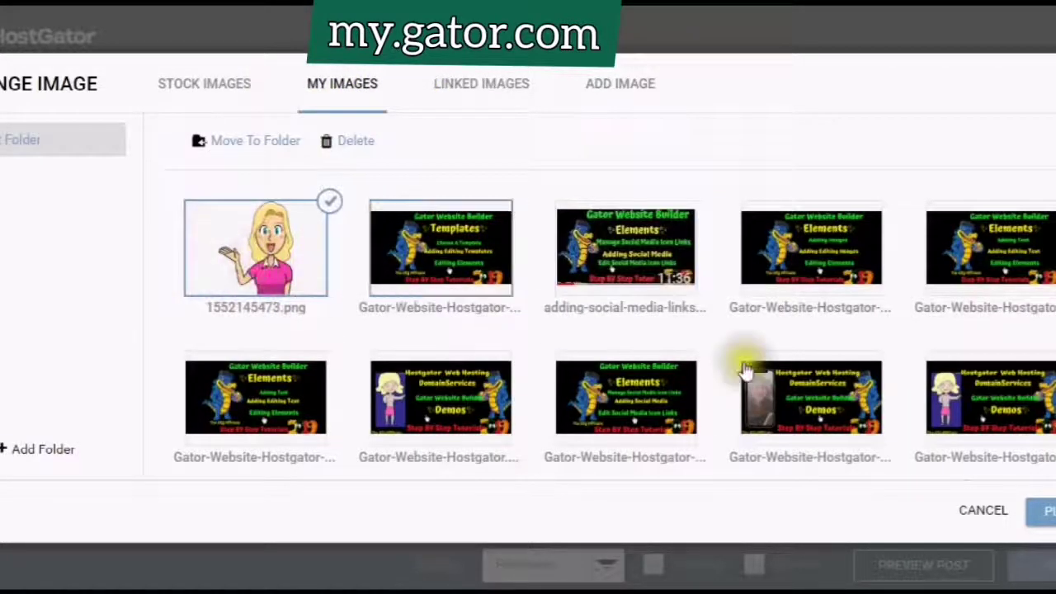
pyautogui.click(1048, 514)
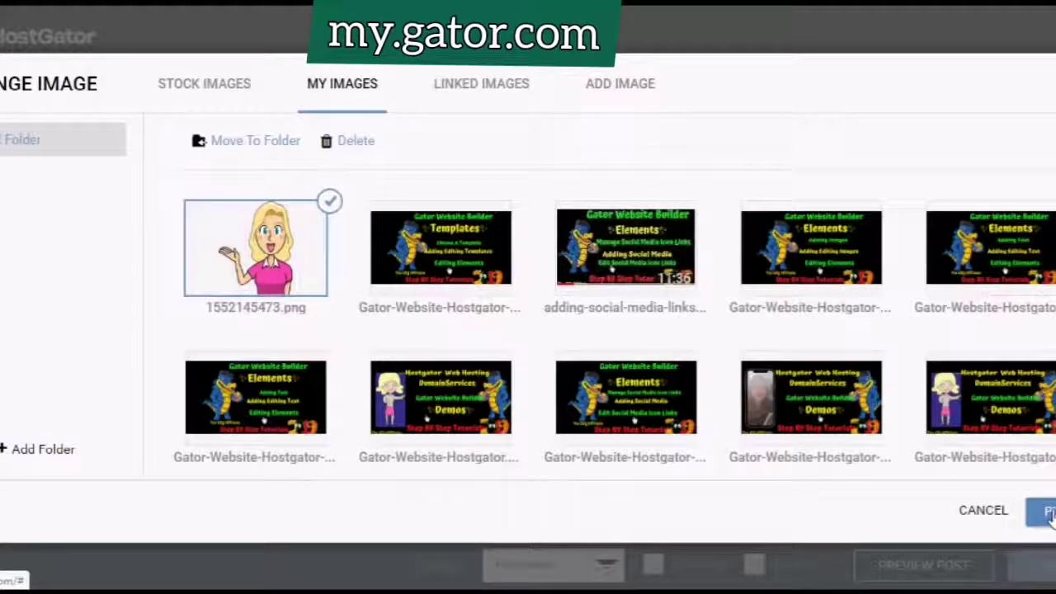
pyautogui.scroll(-1, 718, 297)
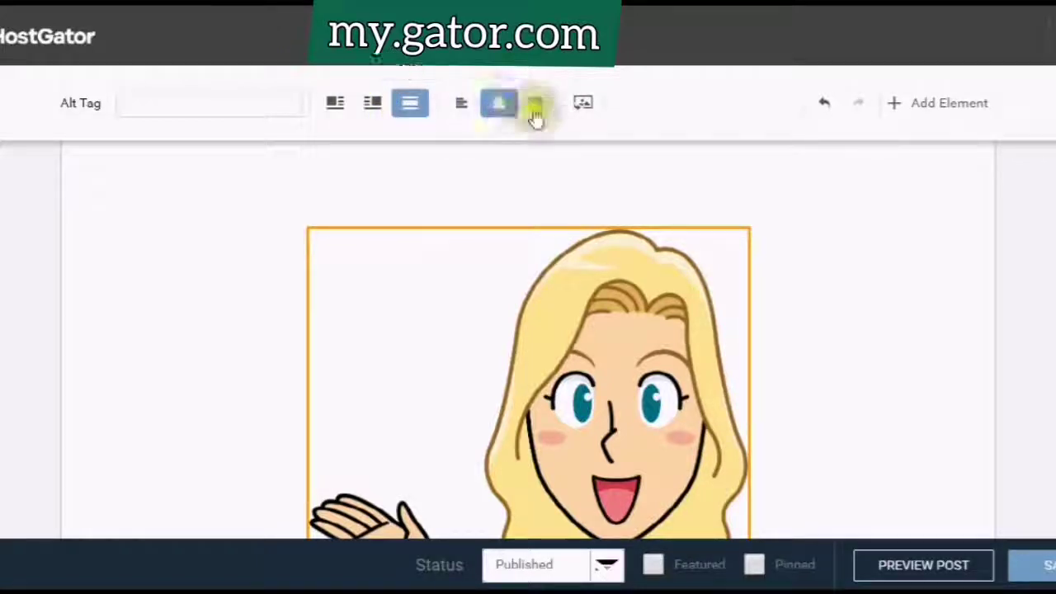
pyautogui.click(272, 104)
pyautogui.write('Create A Blog')
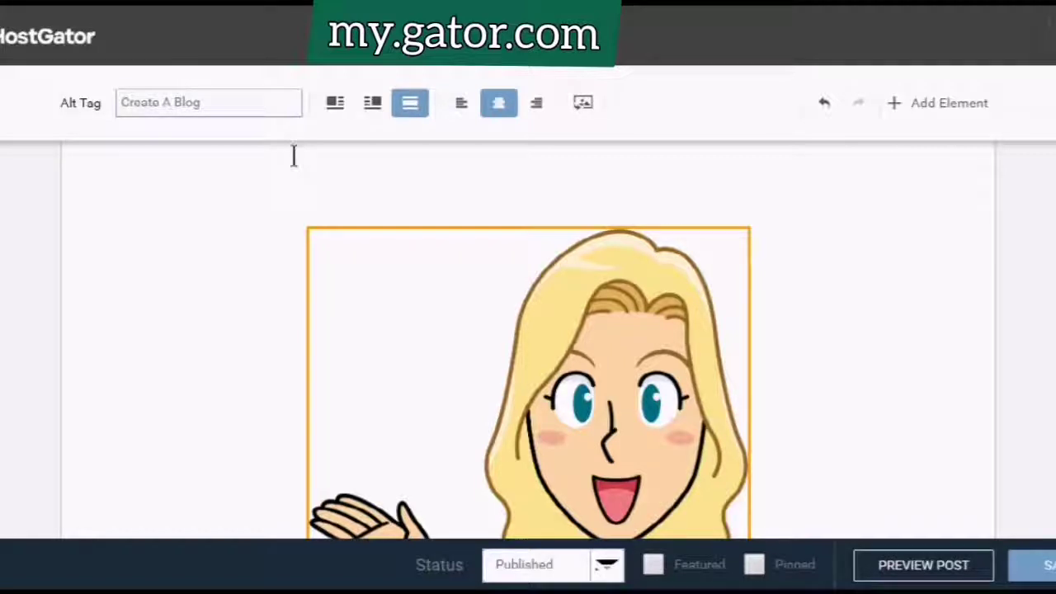
# Set the blog post's status to Draft.
pyautogui.scroll(-5, 495, 329)
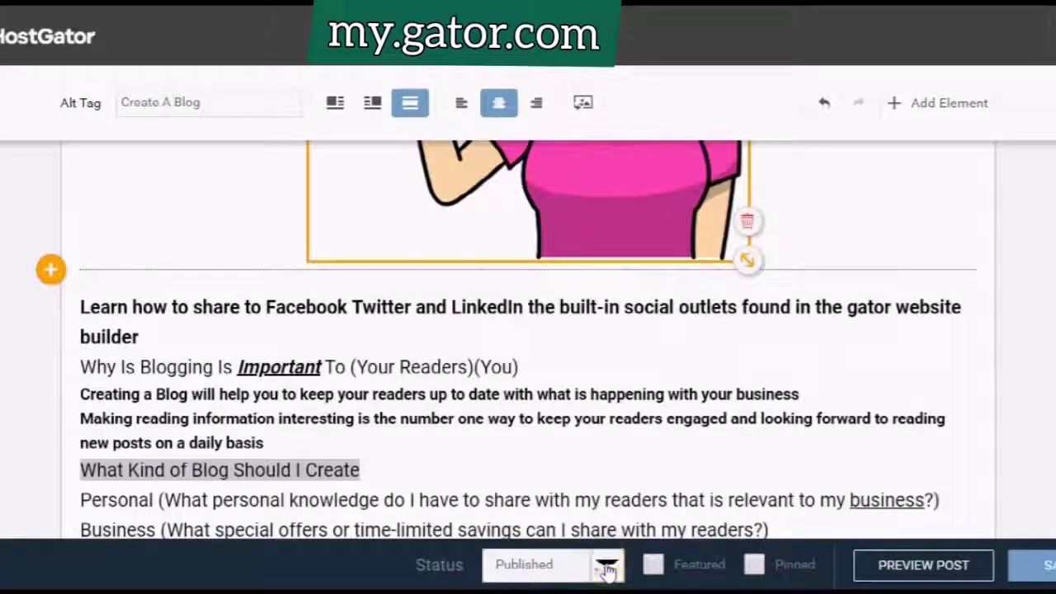
pyautogui.click(607, 567)
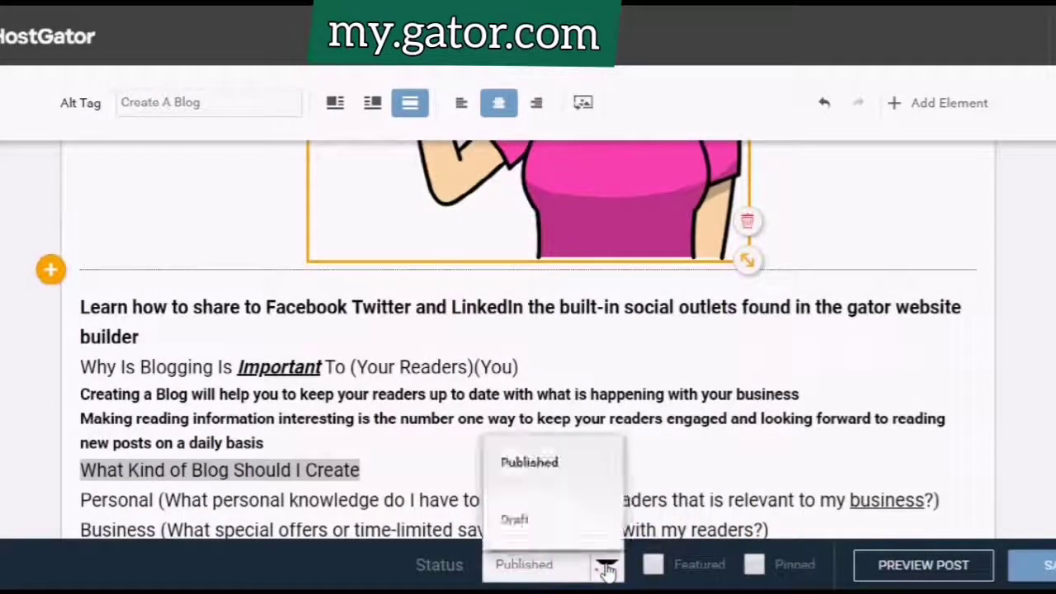
pyautogui.click(510, 521)
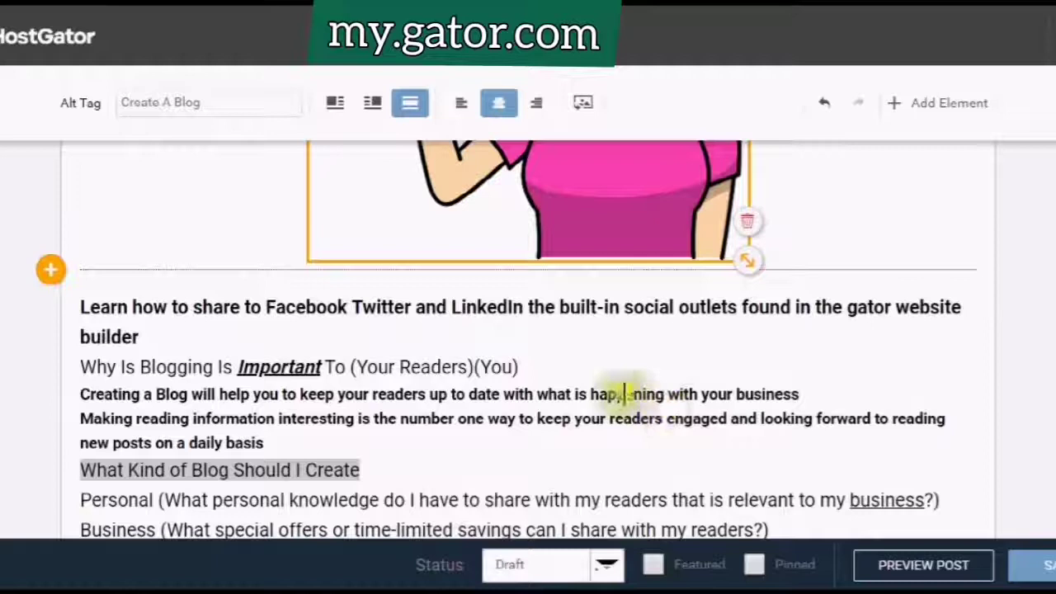
# Replace the post's image with the linked image of the blue alligator detective holding a magnifying glass.
pyautogui.scroll(5, 608, 318)
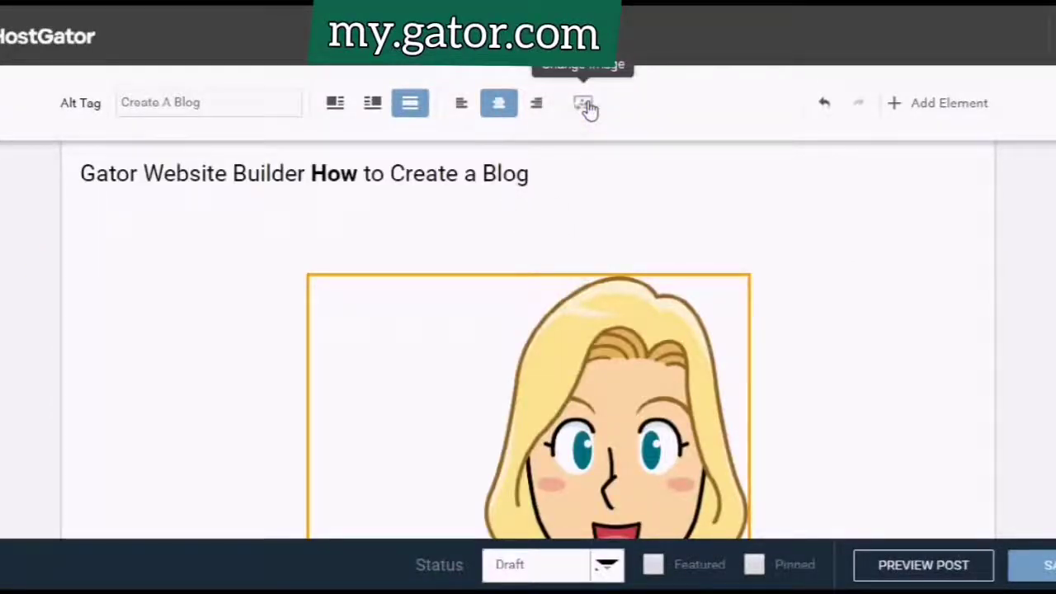
pyautogui.click(591, 106)
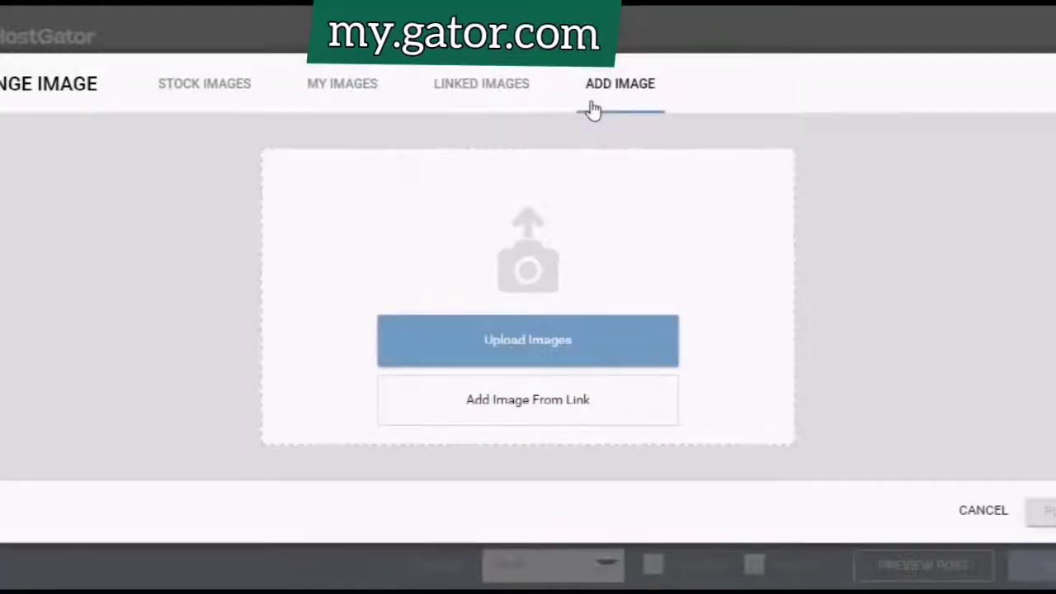
pyautogui.click(338, 87)
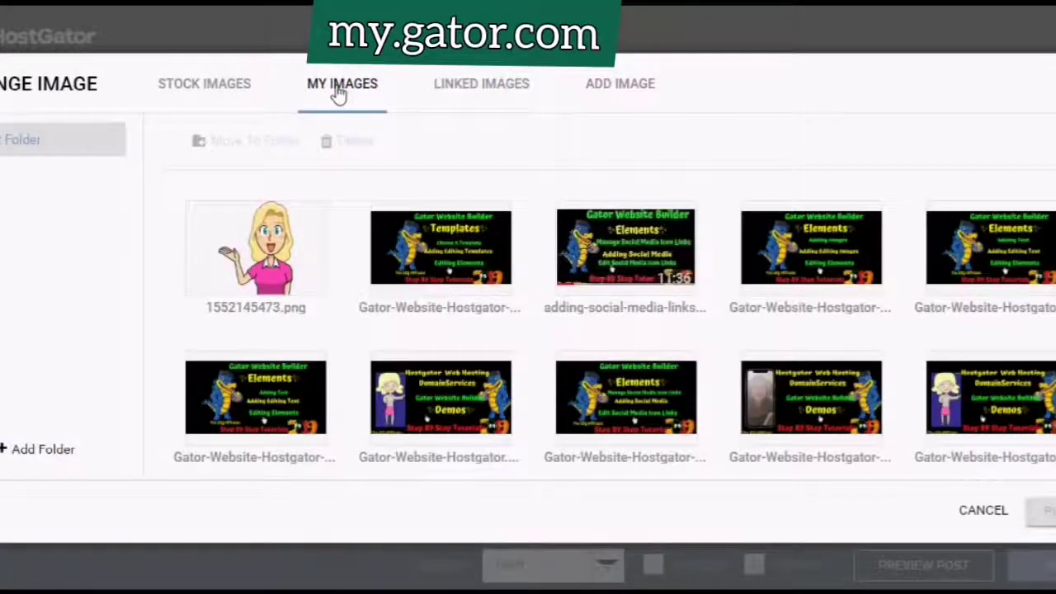
pyautogui.click(338, 87)
pyautogui.click(482, 98)
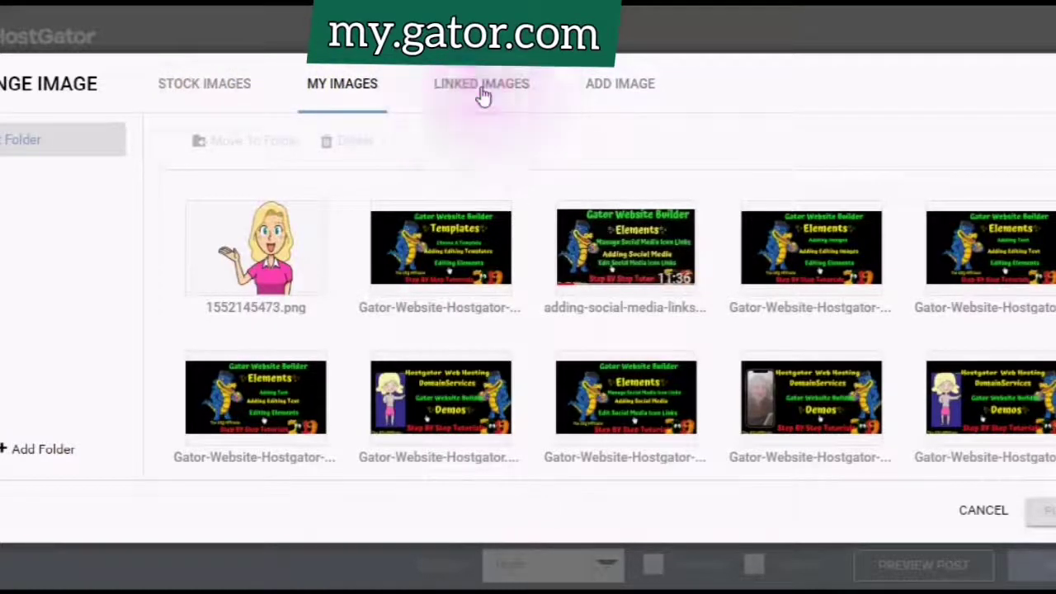
pyautogui.click(352, 260)
pyautogui.click(357, 260)
pyautogui.click(1041, 511)
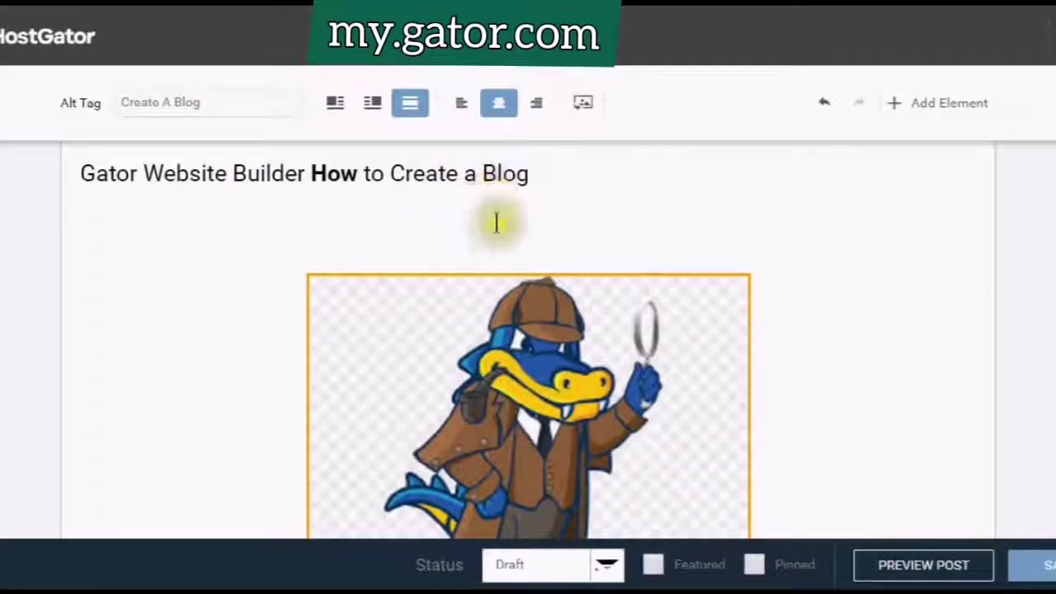
# Shrink the alligator detective image to less than half its width and align it to the left of the post.
pyautogui.scroll(-5, 517, 318)
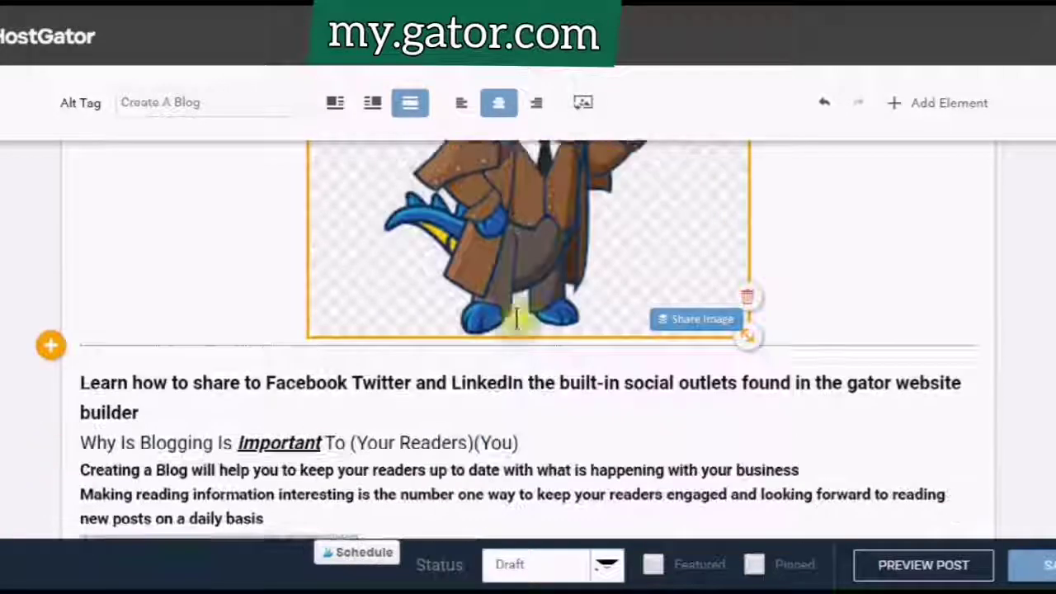
pyautogui.scroll(3, 507, 306)
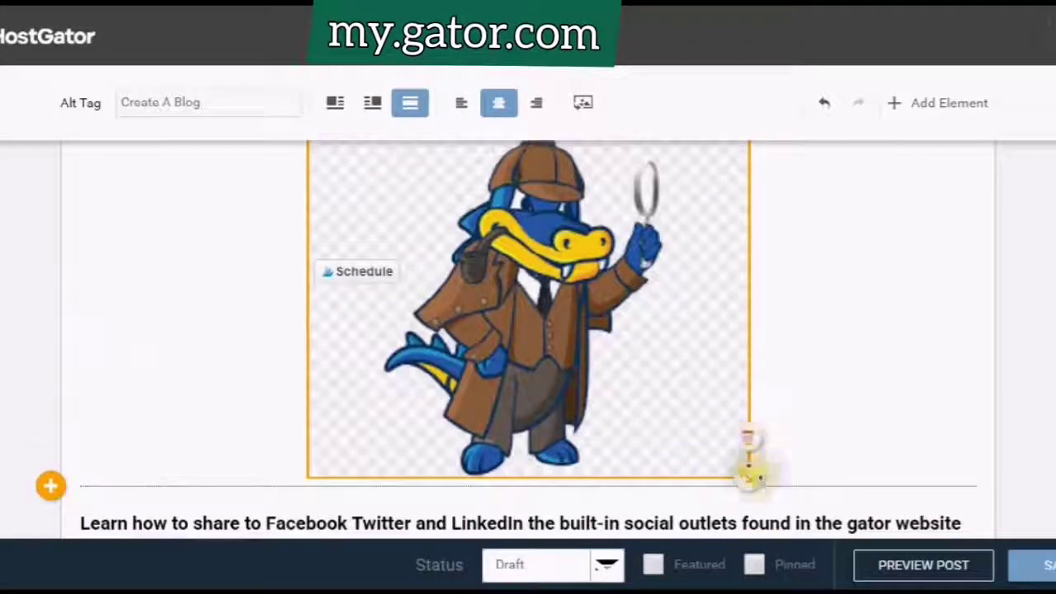
pyautogui.moveTo(750, 467); pyautogui.dragTo(599, 280)
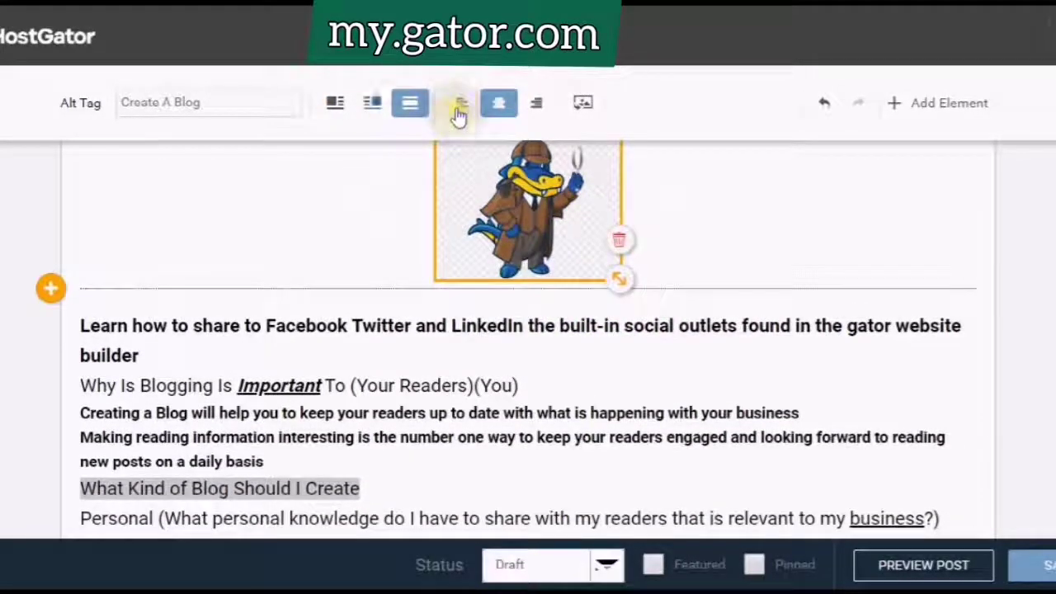
pyautogui.click(460, 107)
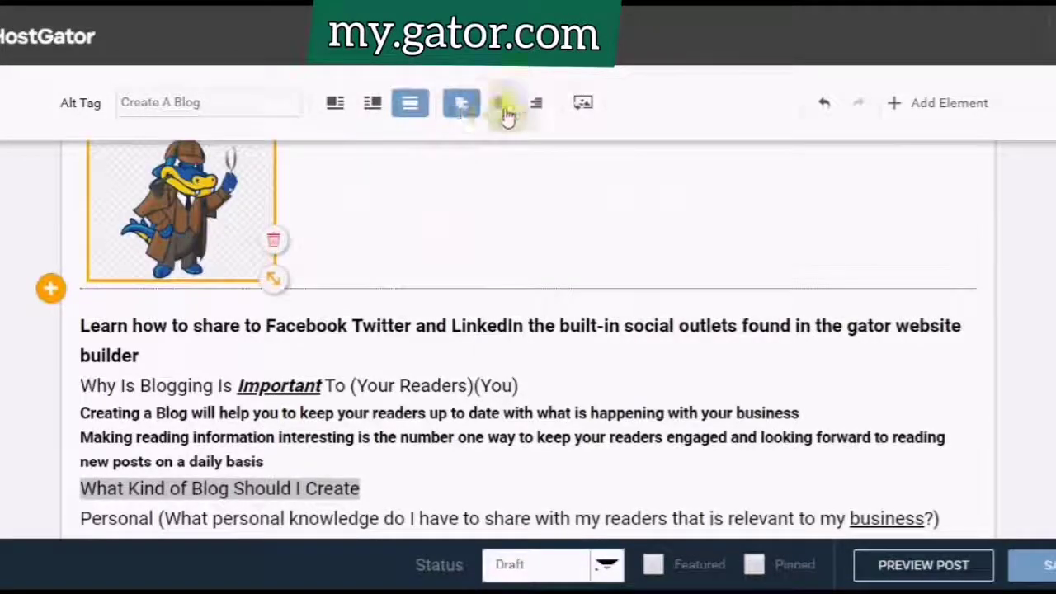
# Try centre and right alignment on the alligator detective image, and place it inline with the post text on its right.
pyautogui.click(501, 112)
pyautogui.click(537, 111)
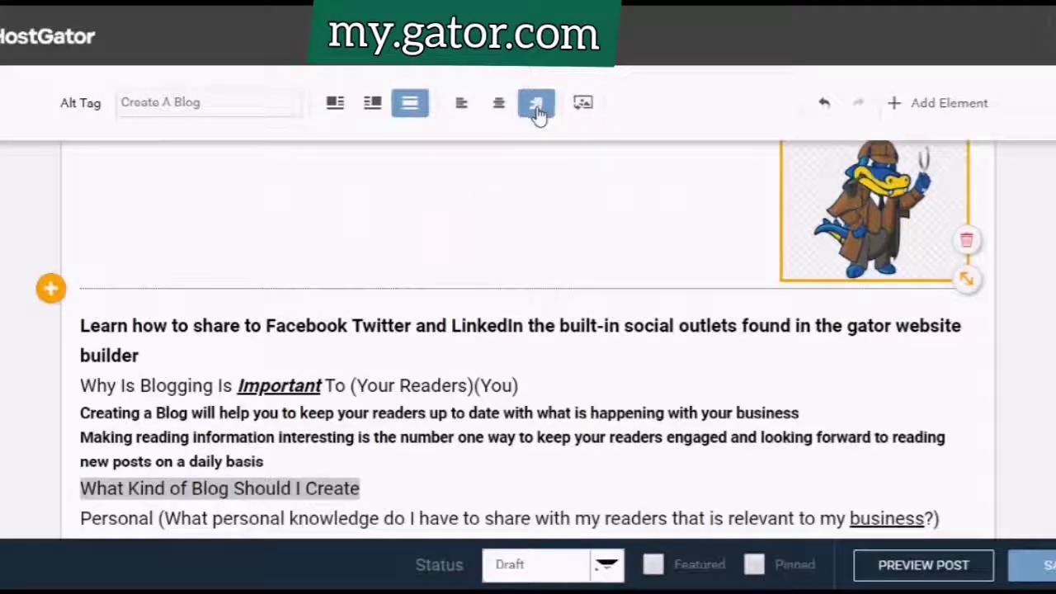
pyautogui.click(333, 108)
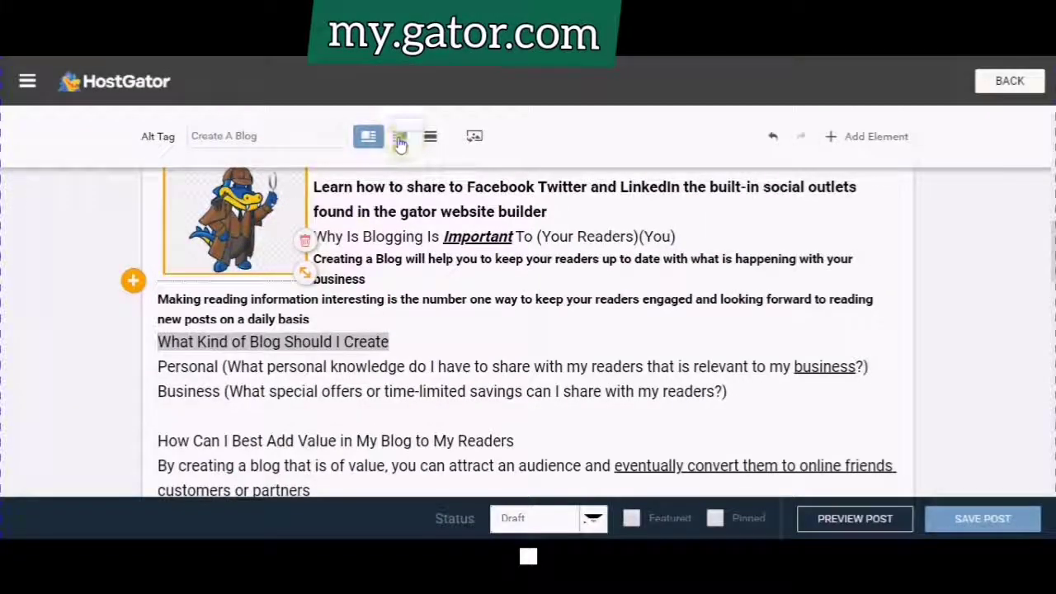
pyautogui.click(399, 140)
pyautogui.click(429, 140)
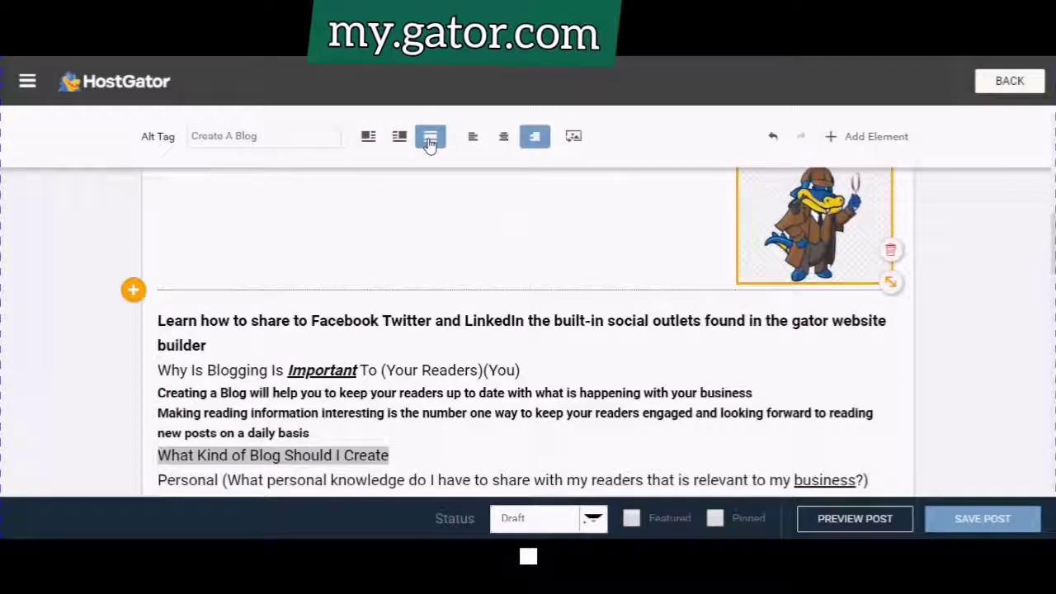
pyautogui.click(369, 145)
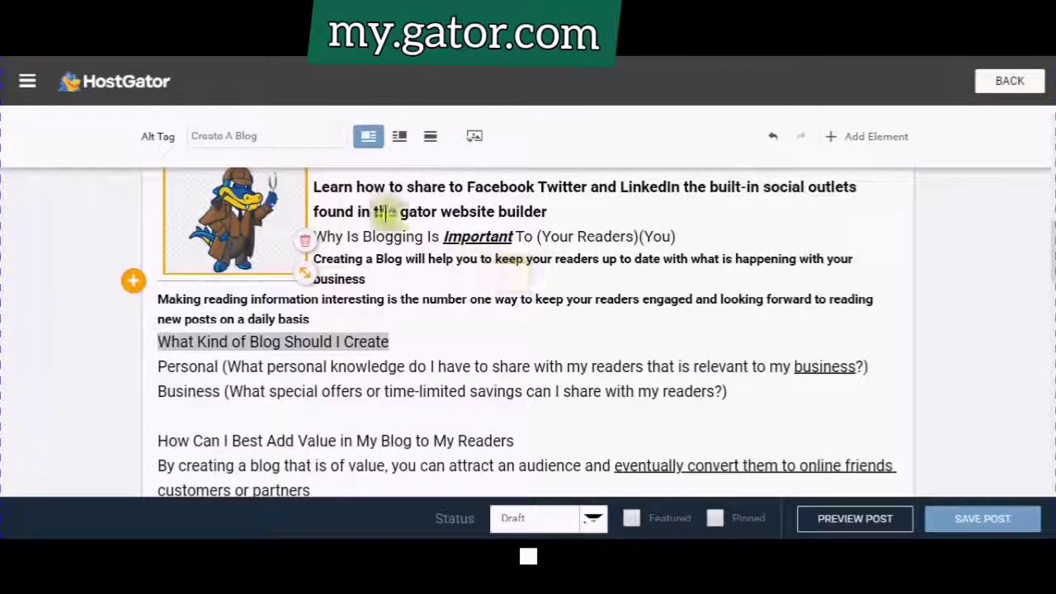
# Insert a blank line between "Click Here For Choosing A Template" and the YouTube link below it.
pyautogui.scroll(-3, 452, 264)
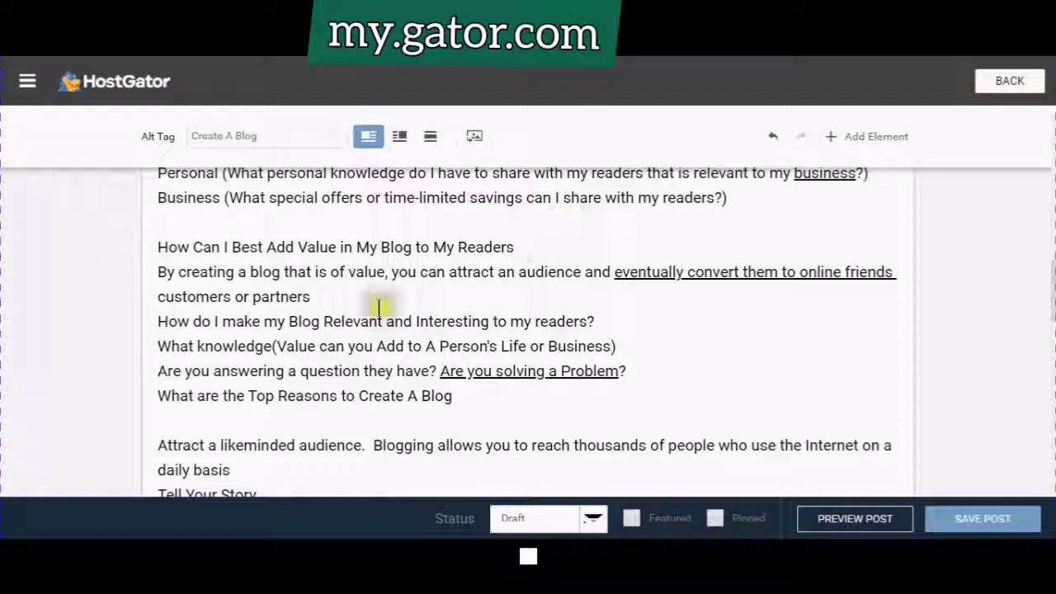
pyautogui.scroll(-4, 398, 281)
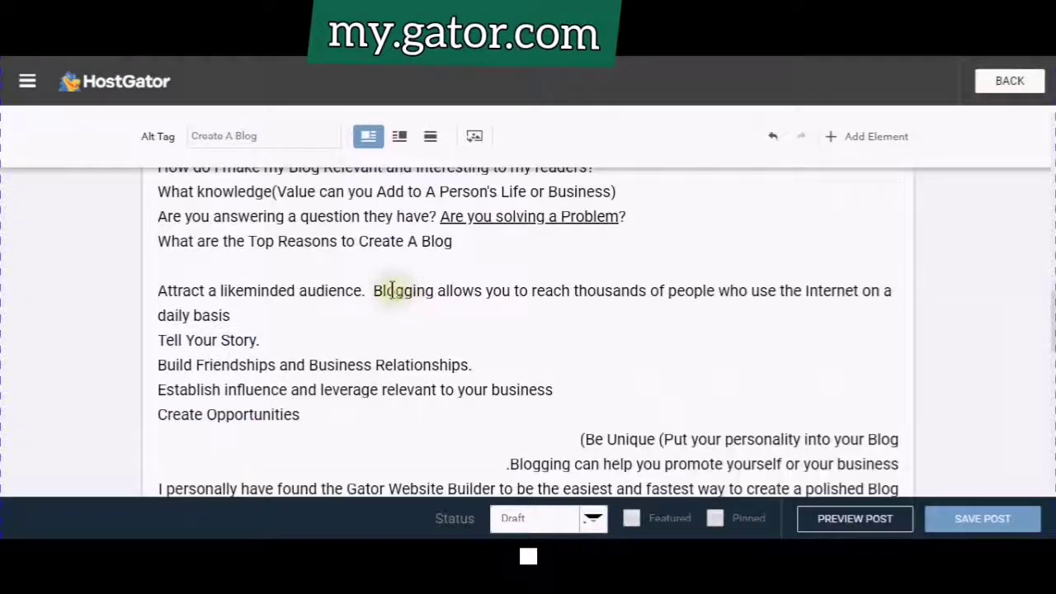
pyautogui.scroll(-3, 386, 293)
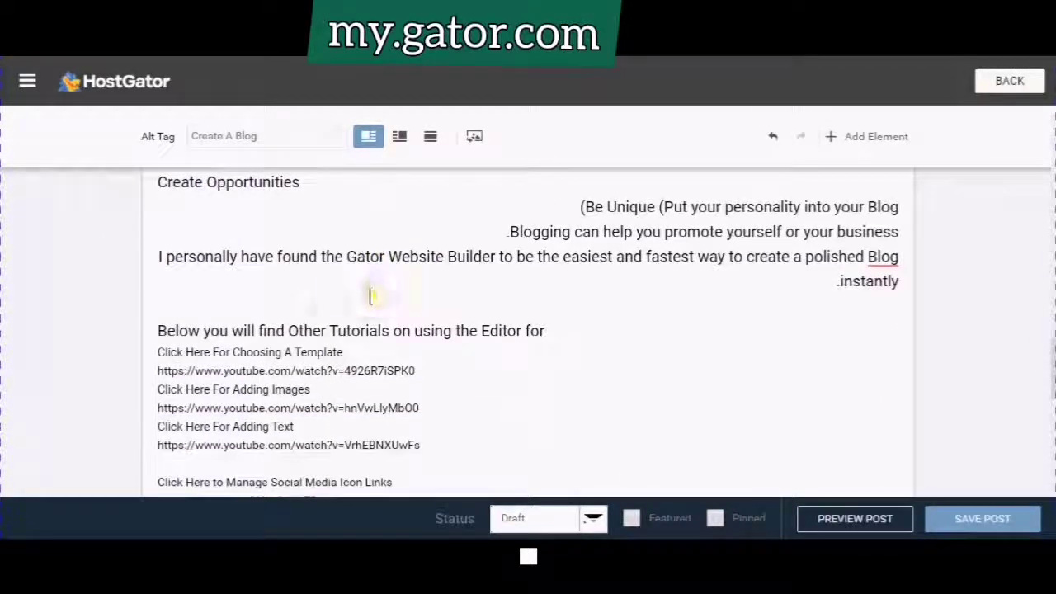
pyautogui.click(355, 351)
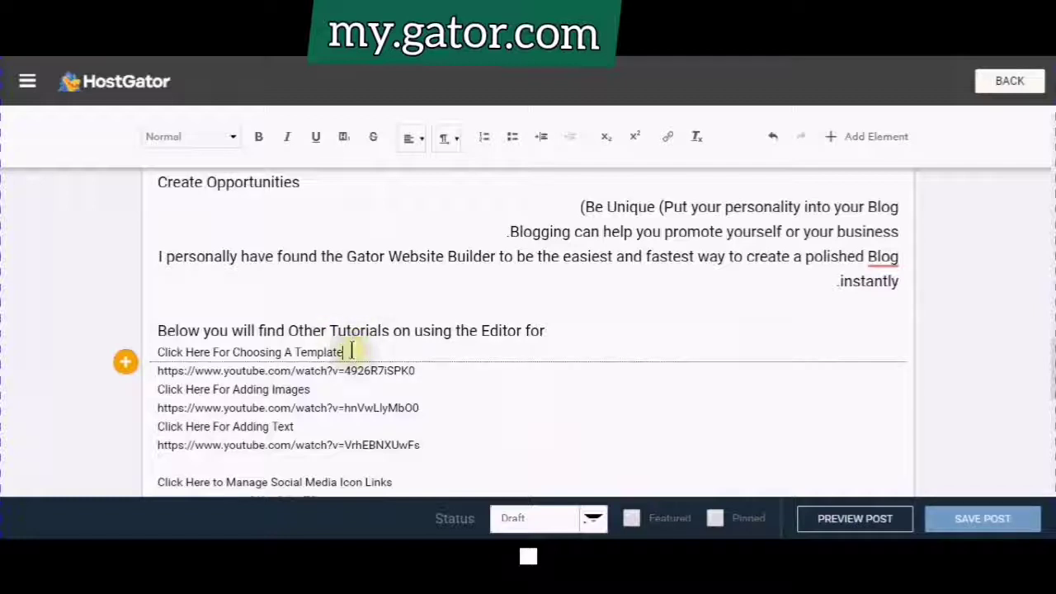
pyautogui.click(347, 351)
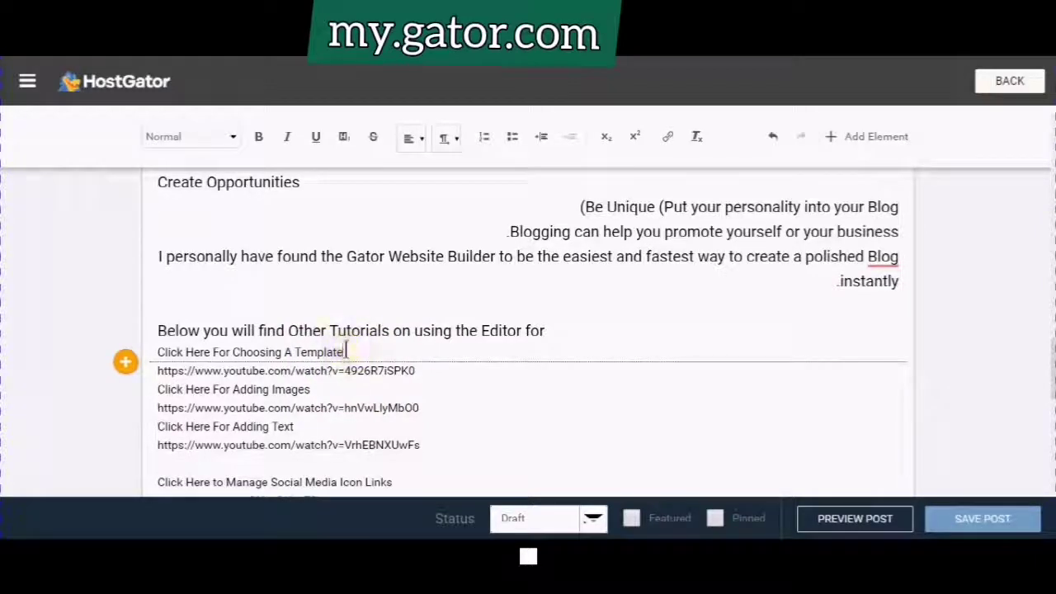
pyautogui.click(427, 370)
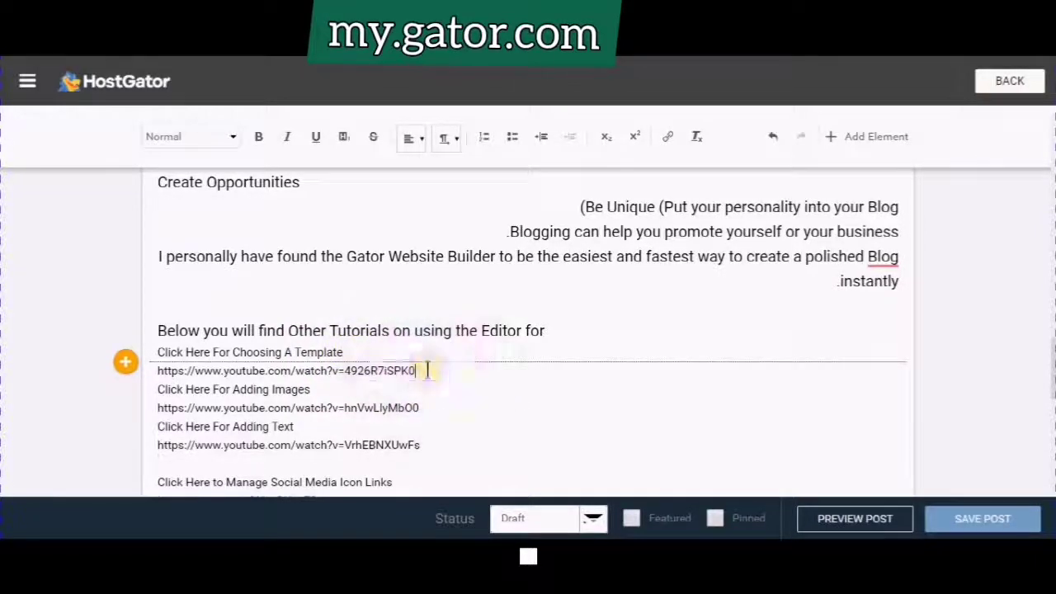
pyautogui.click(344, 351)
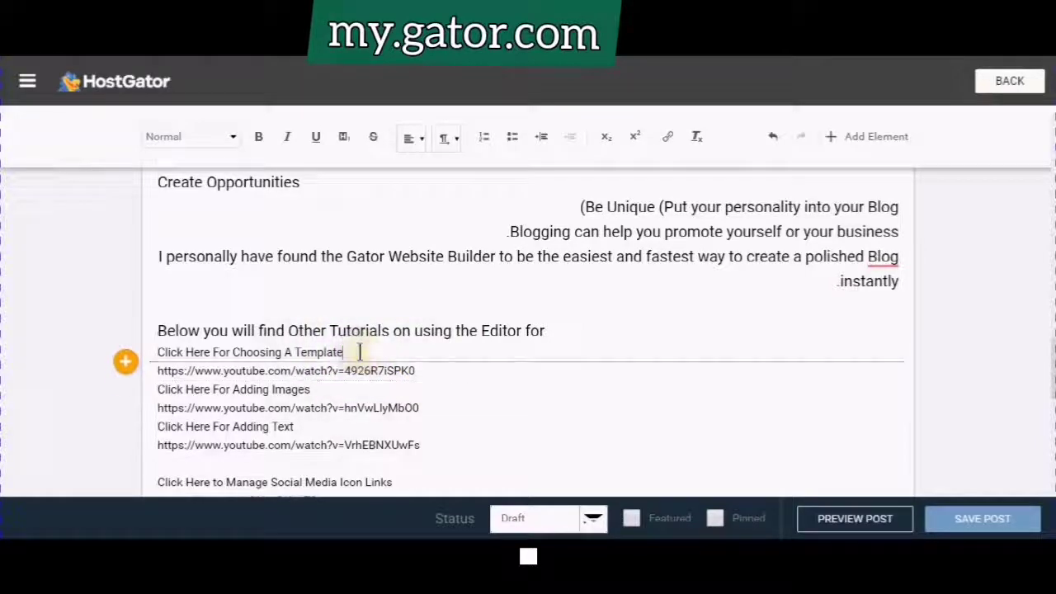
pyautogui.click(157, 370)
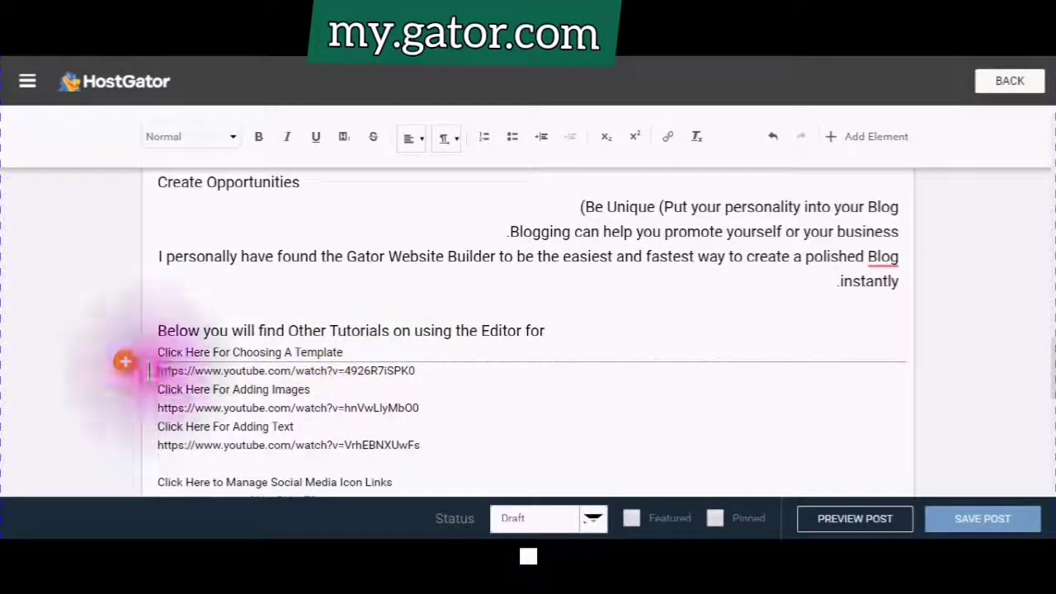
pyautogui.press('Return')
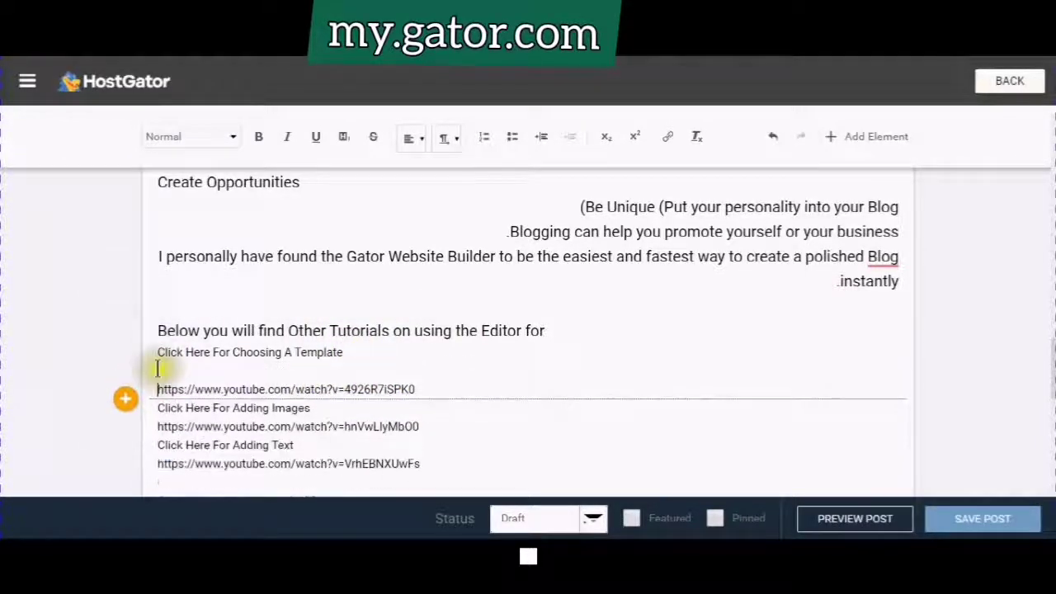
# Copy the YouTube link below "Click Here For Choosing A Template", keeping it selected in the post.
pyautogui.click(208, 385)
pyautogui.moveTo(151, 382); pyautogui.dragTo(464, 396)
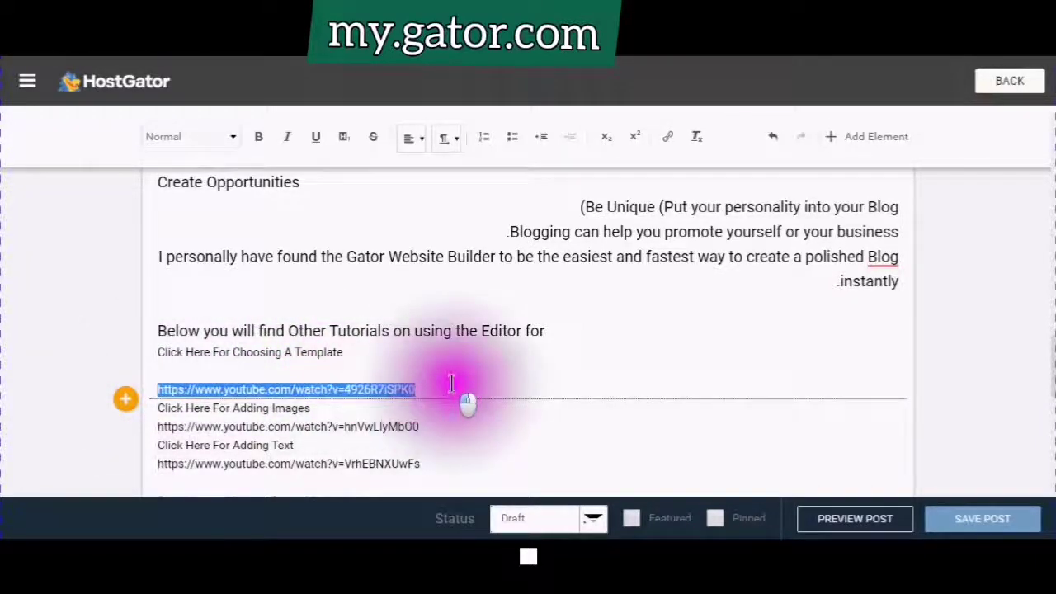
pyautogui.rightClick(381, 383)
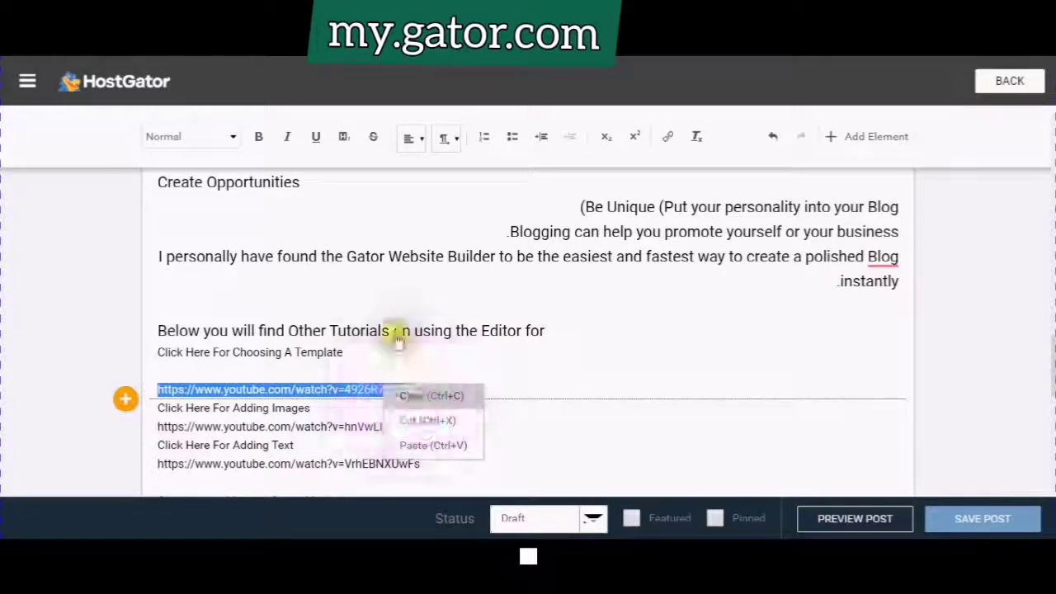
pyautogui.press('Escape')
pyautogui.click(831, 138)
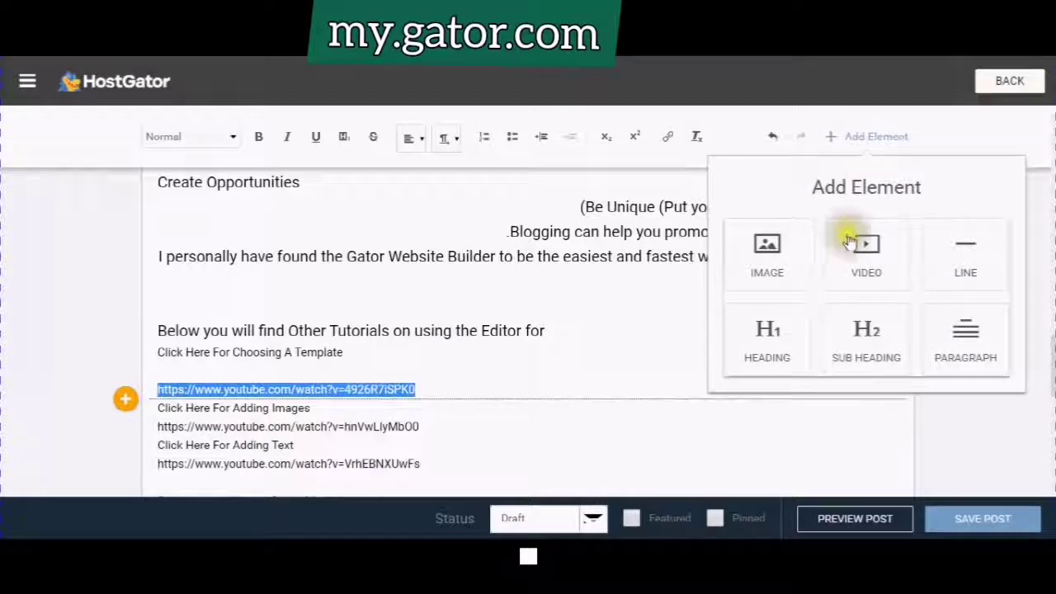
pyautogui.click(862, 258)
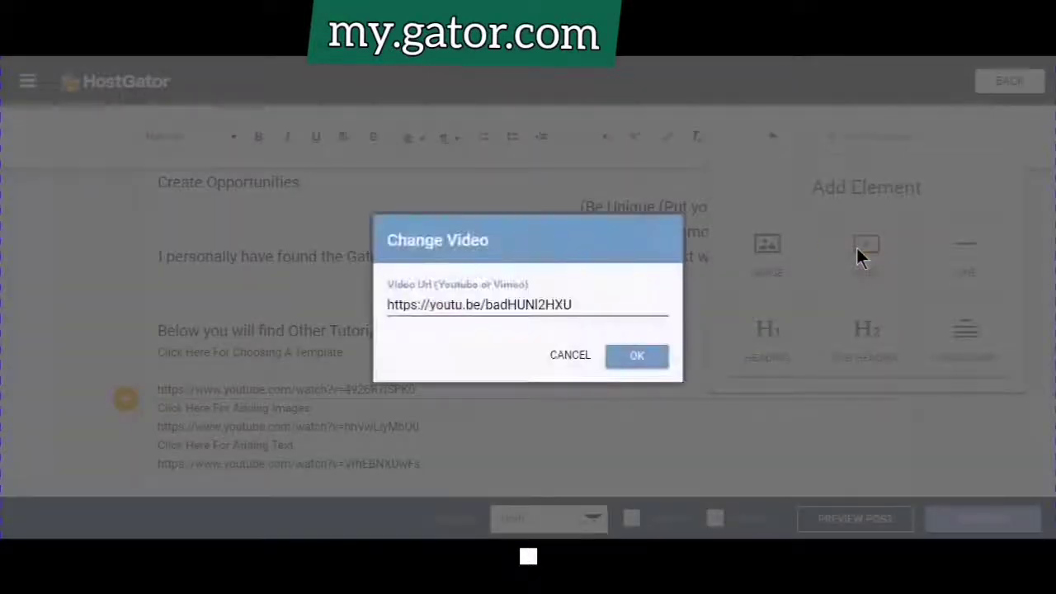
pyautogui.click(540, 322)
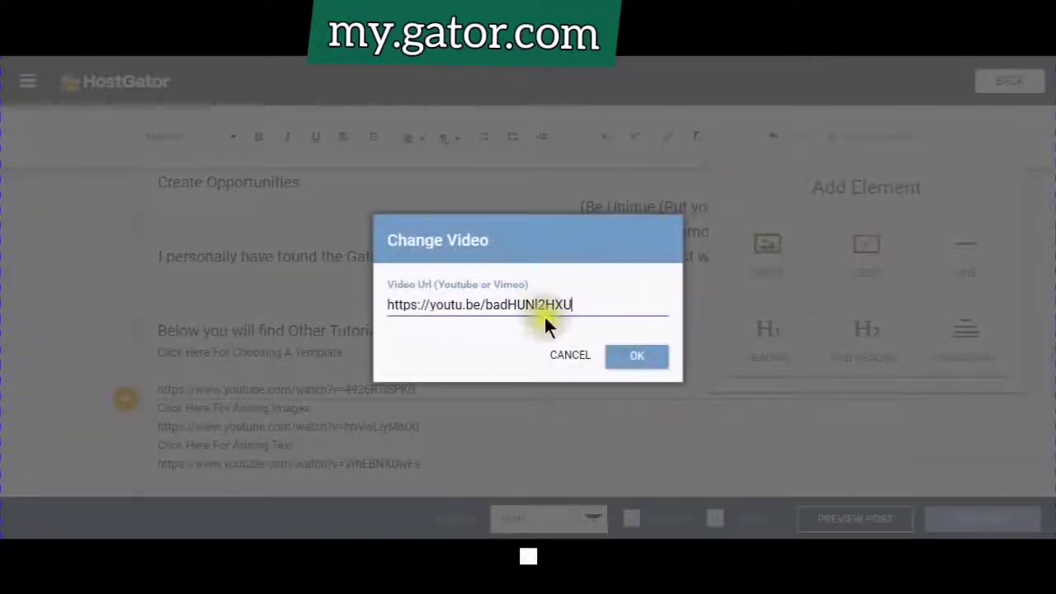
pyautogui.moveTo(564, 304); pyautogui.dragTo(367, 302)
pyautogui.rightClick(397, 301)
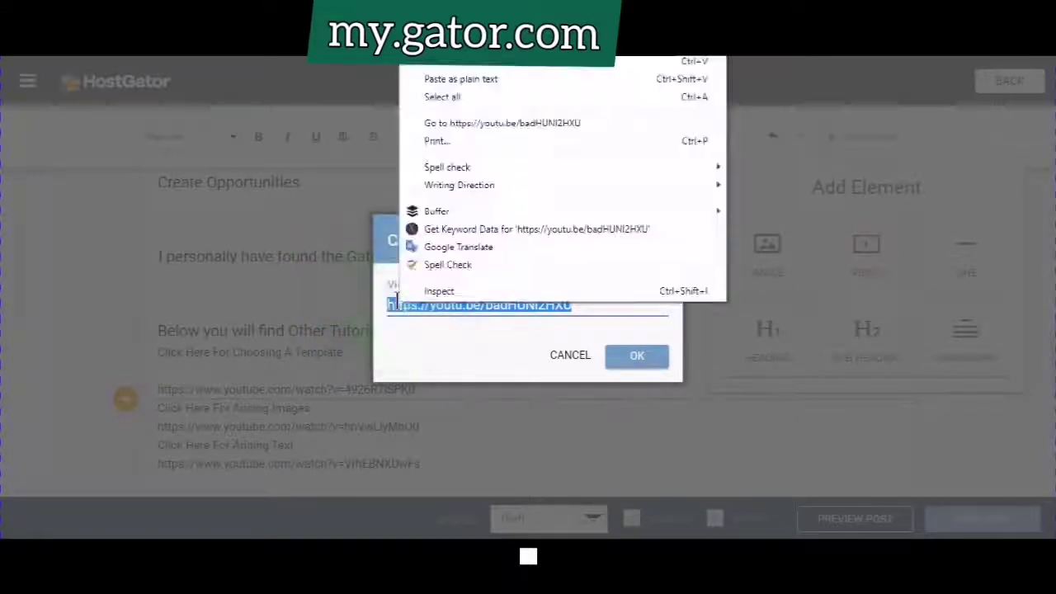
pyautogui.click(426, 61)
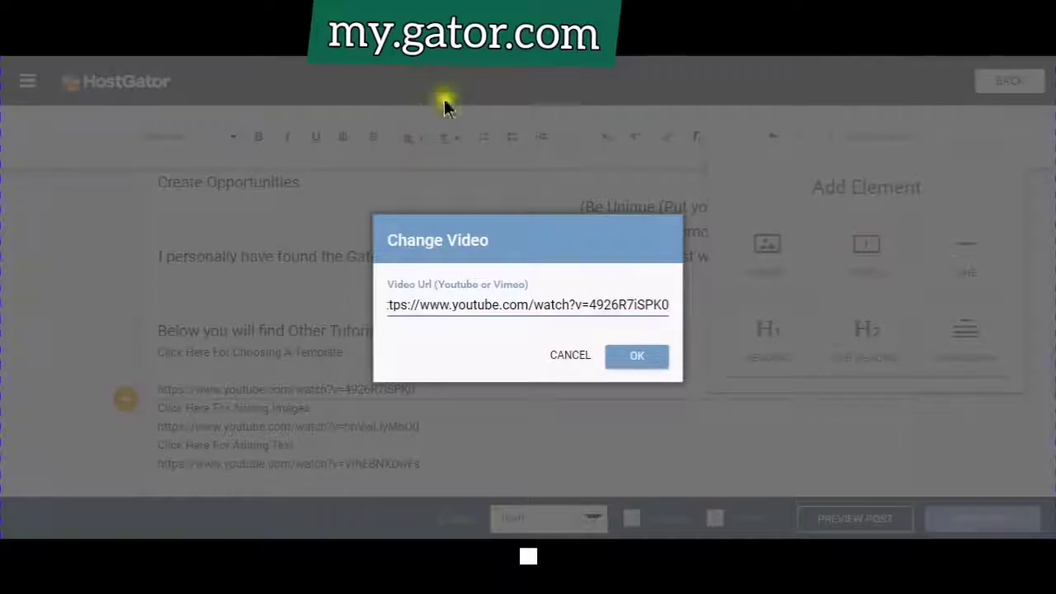
pyautogui.click(640, 360)
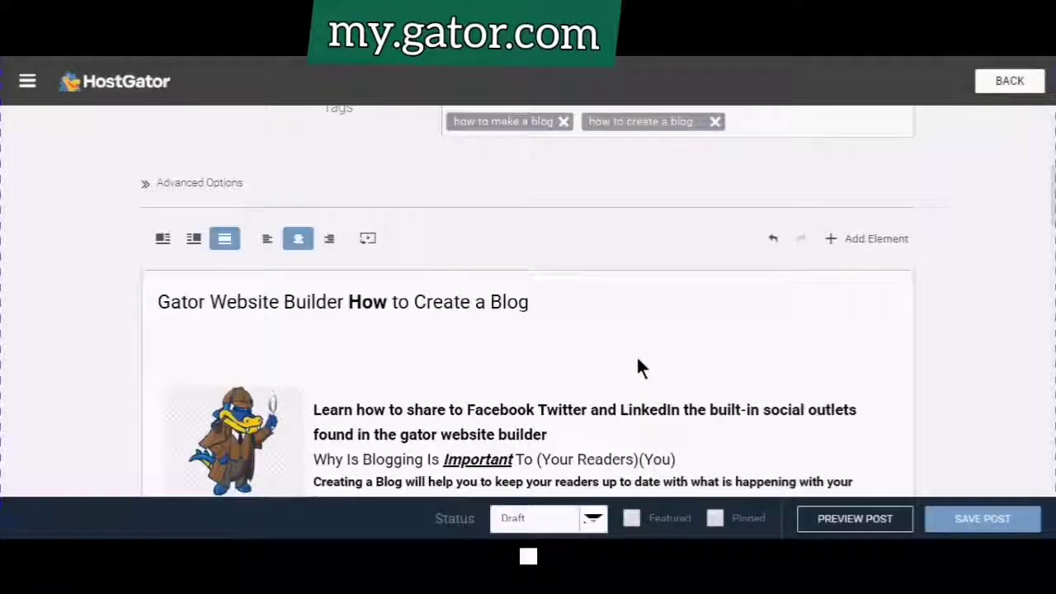
# Try the Templates tutorial video with text on its left, and set it inline with text on its right.
pyautogui.scroll(-3, 425, 330)
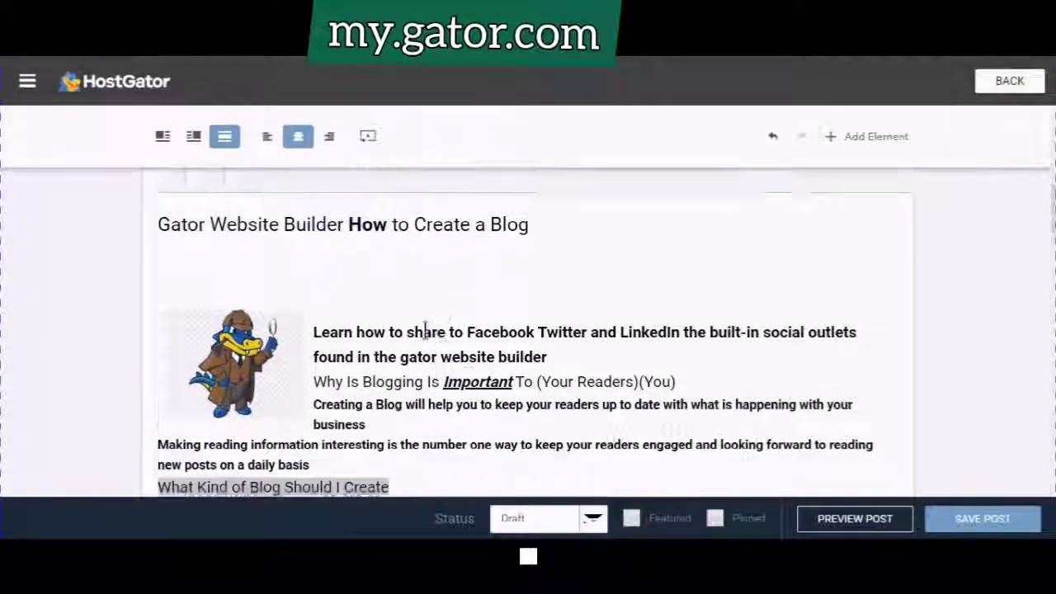
pyautogui.scroll(-5, 425, 330)
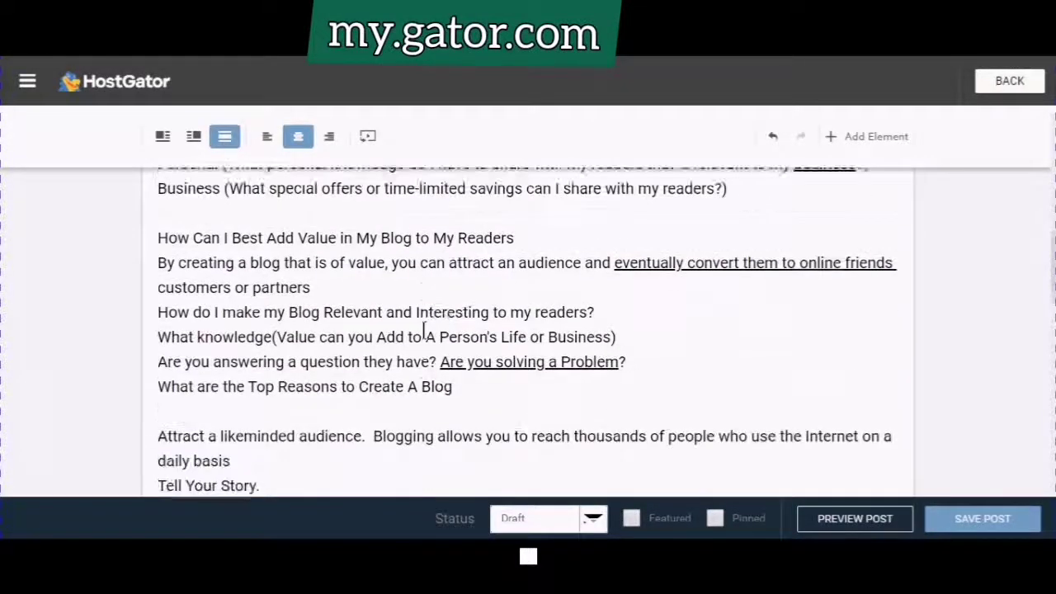
pyautogui.scroll(-6, 420, 332)
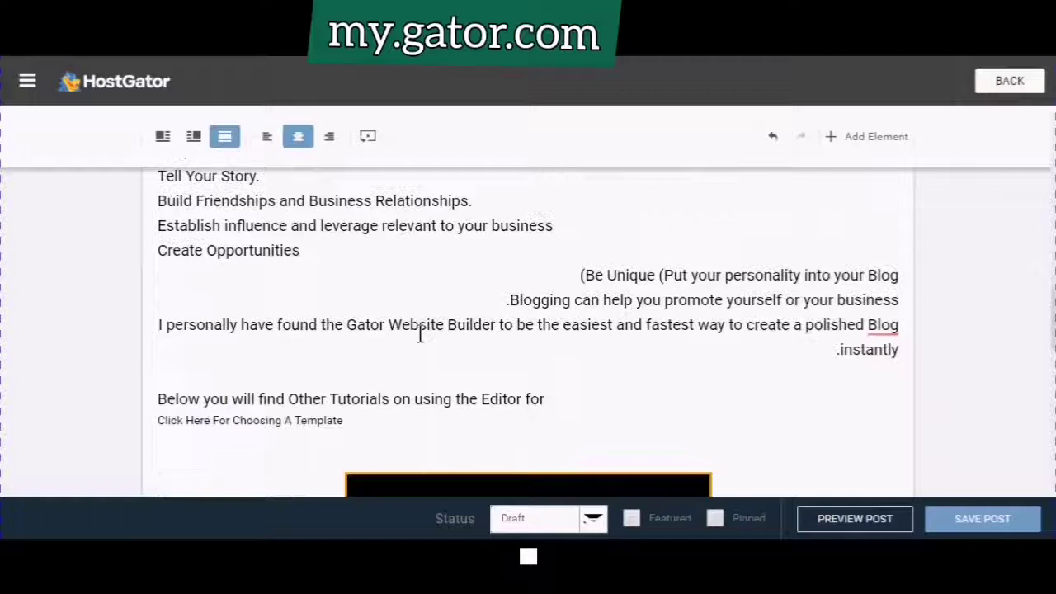
pyautogui.scroll(-2, 418, 333)
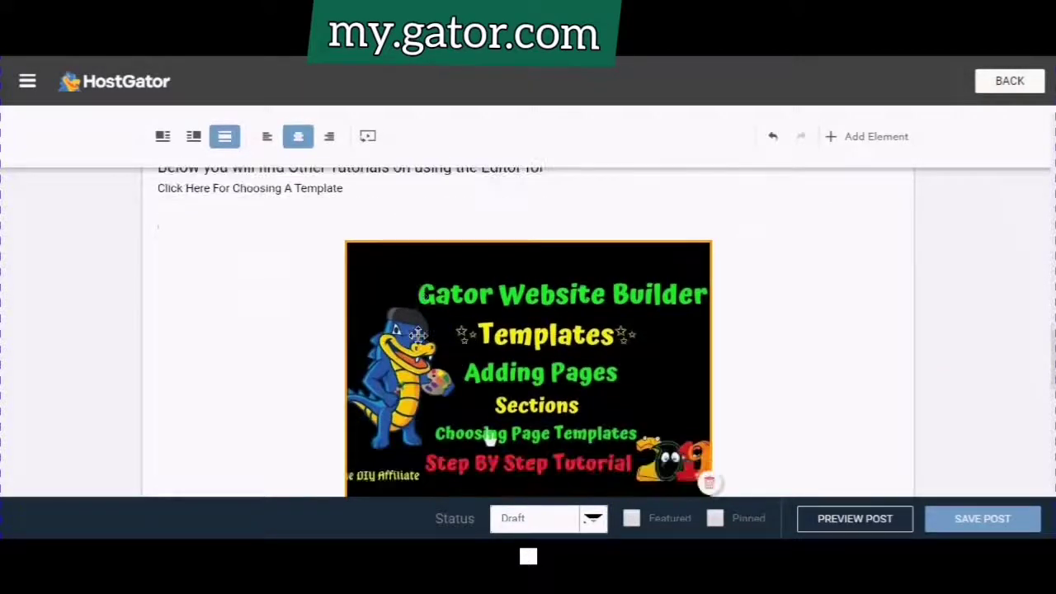
pyautogui.scroll(-1, 418, 334)
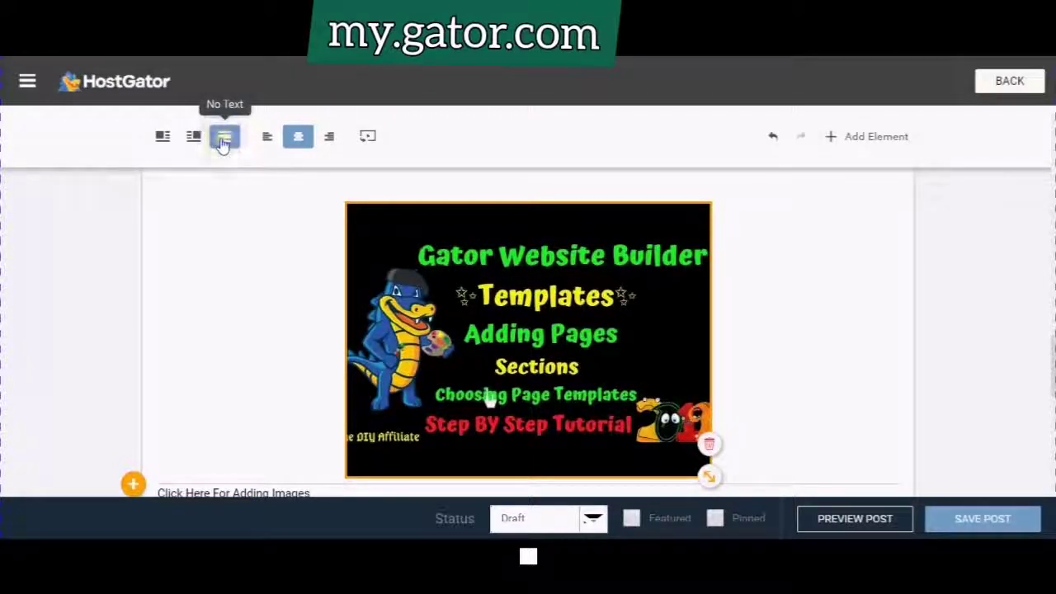
pyautogui.click(194, 138)
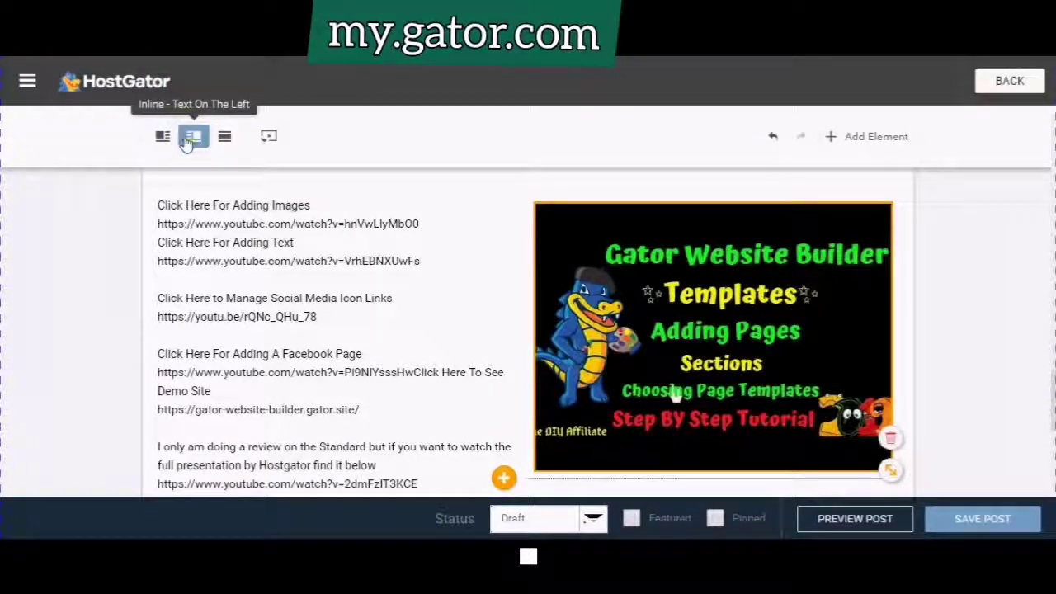
pyautogui.click(163, 137)
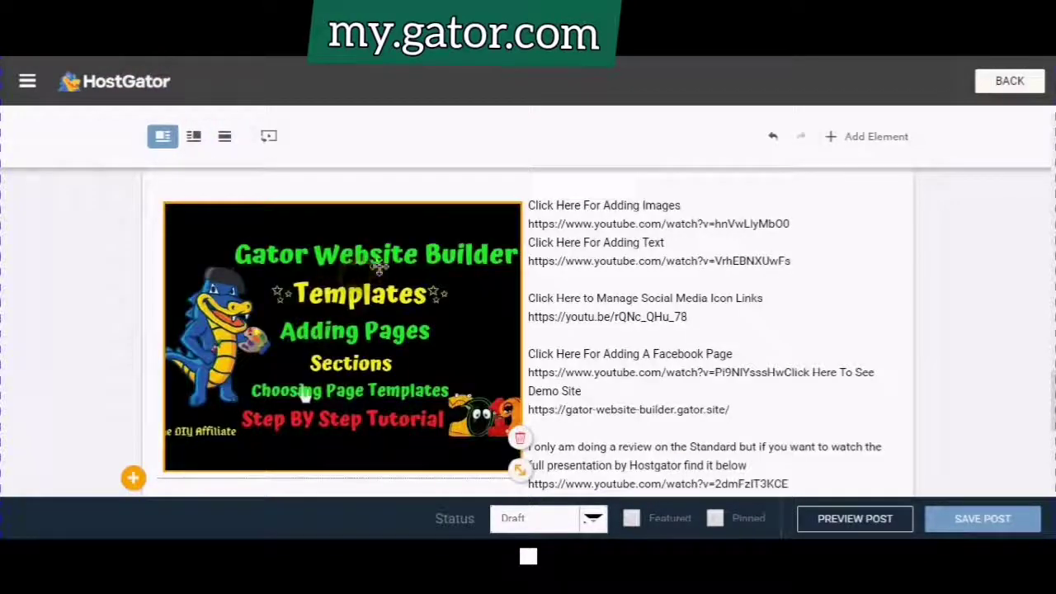
pyautogui.scroll(-3, 379, 287)
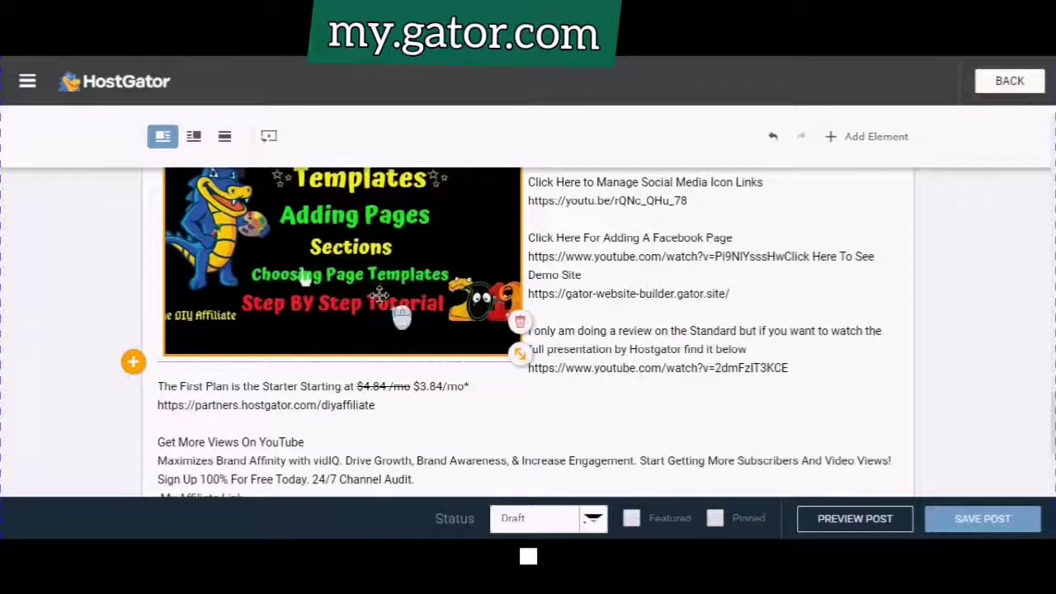
pyautogui.scroll(2, 375, 297)
pyautogui.scroll(1, 372, 301)
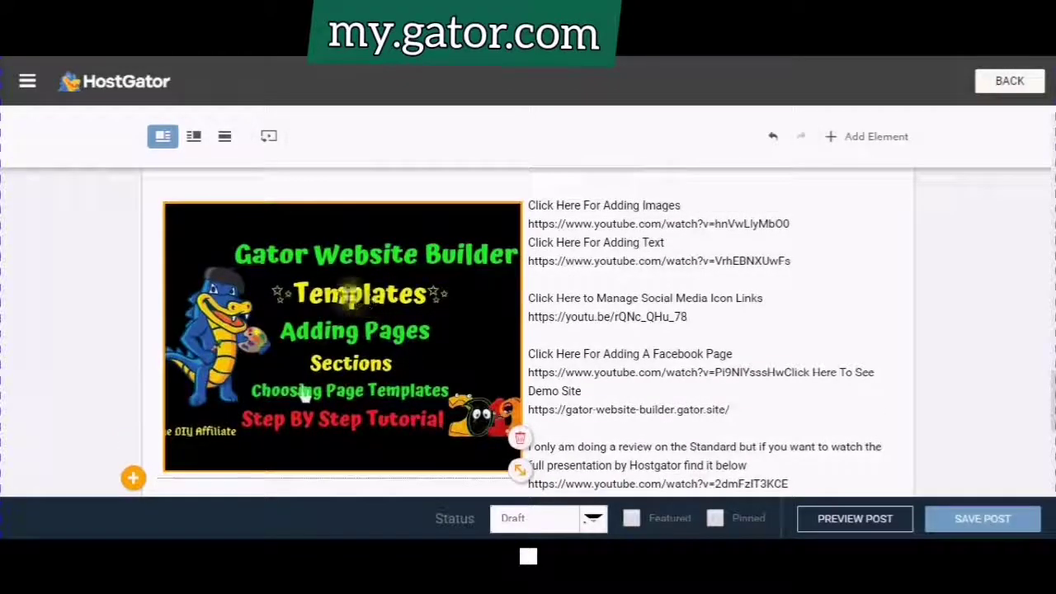
# Centre the Adding Images tutorial video below the line about the full presentation by Hostgator.
pyautogui.click(526, 201)
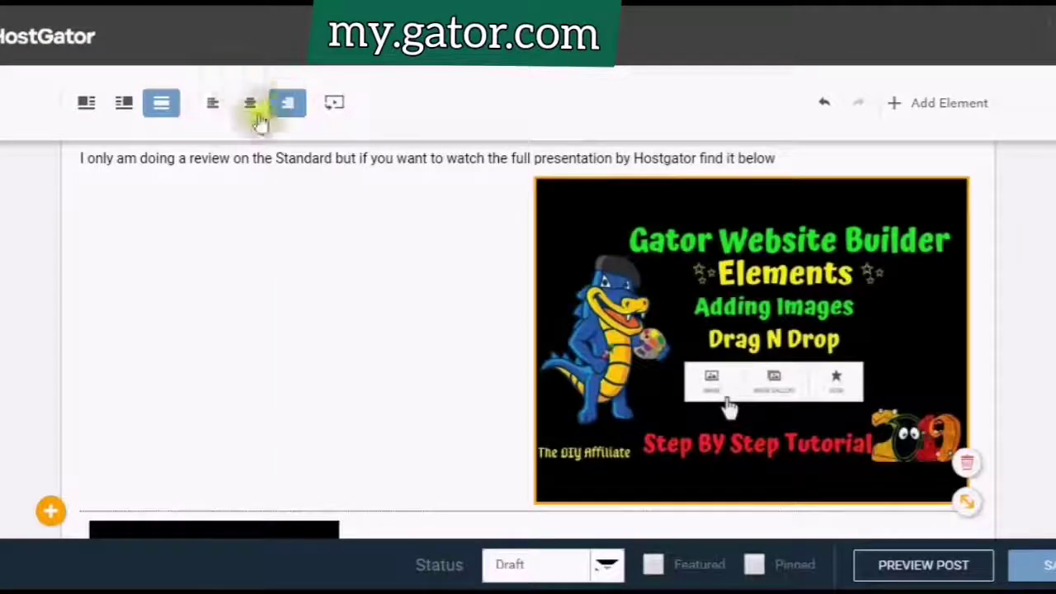
pyautogui.click(249, 105)
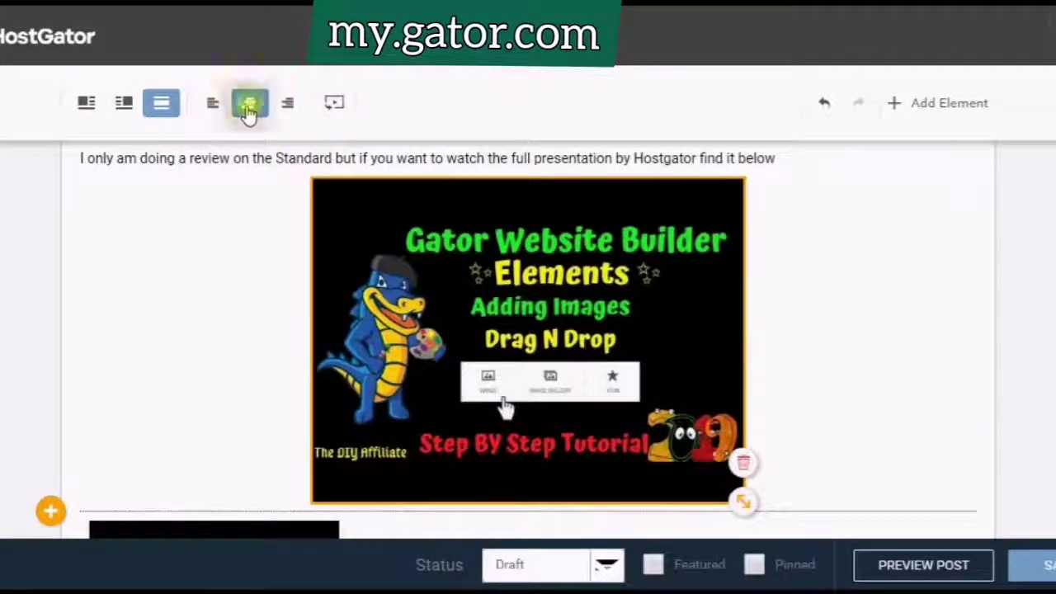
# Set the Templates tutorial video on its own line without text wrapping, centred below the Adding Images video.
pyautogui.scroll(-1, 235, 482)
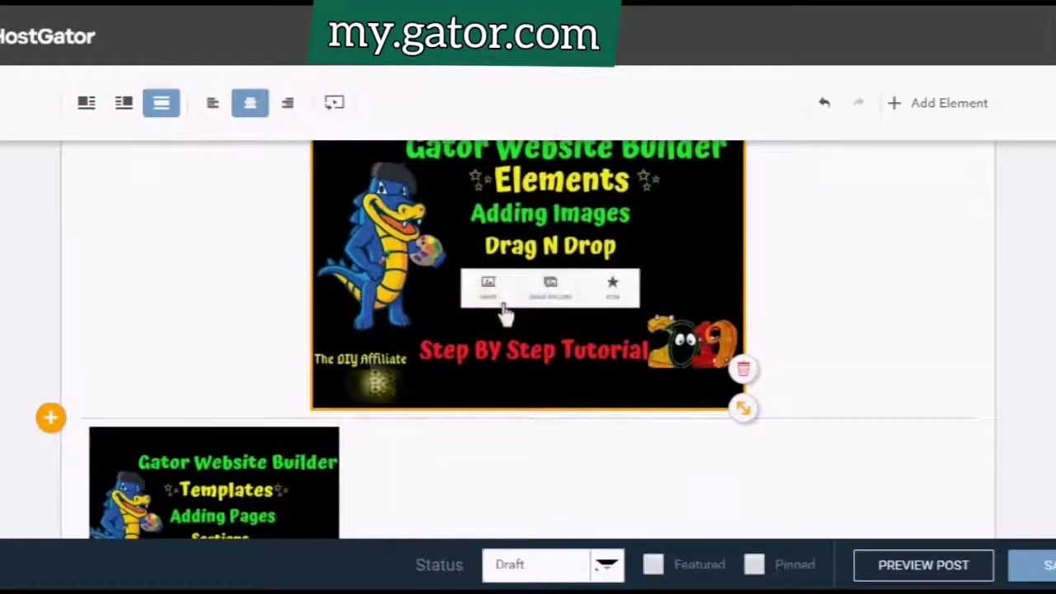
pyautogui.click(237, 483)
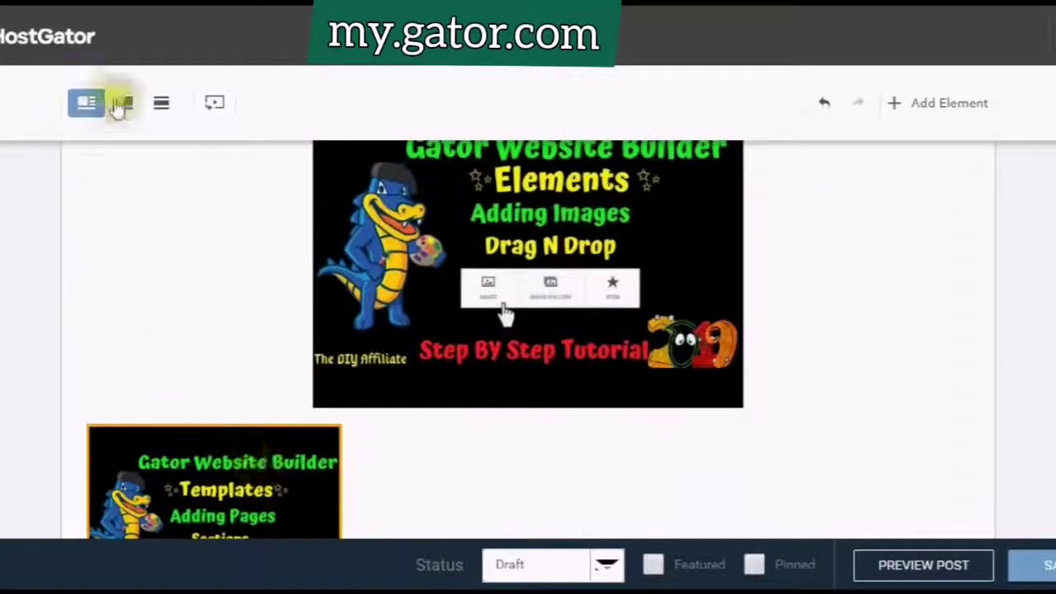
pyautogui.click(165, 112)
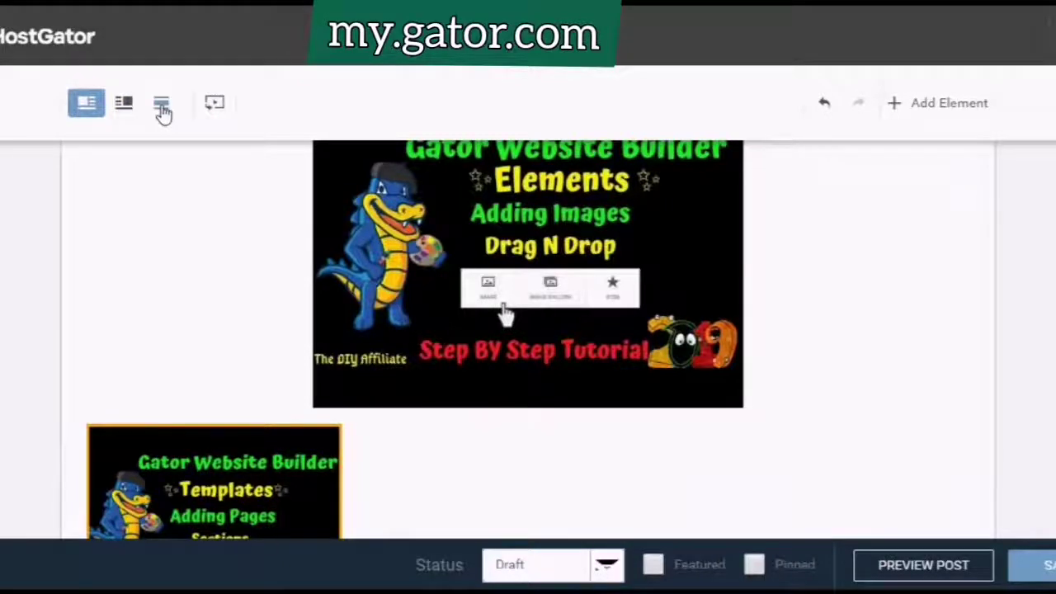
pyautogui.scroll(-3, 476, 396)
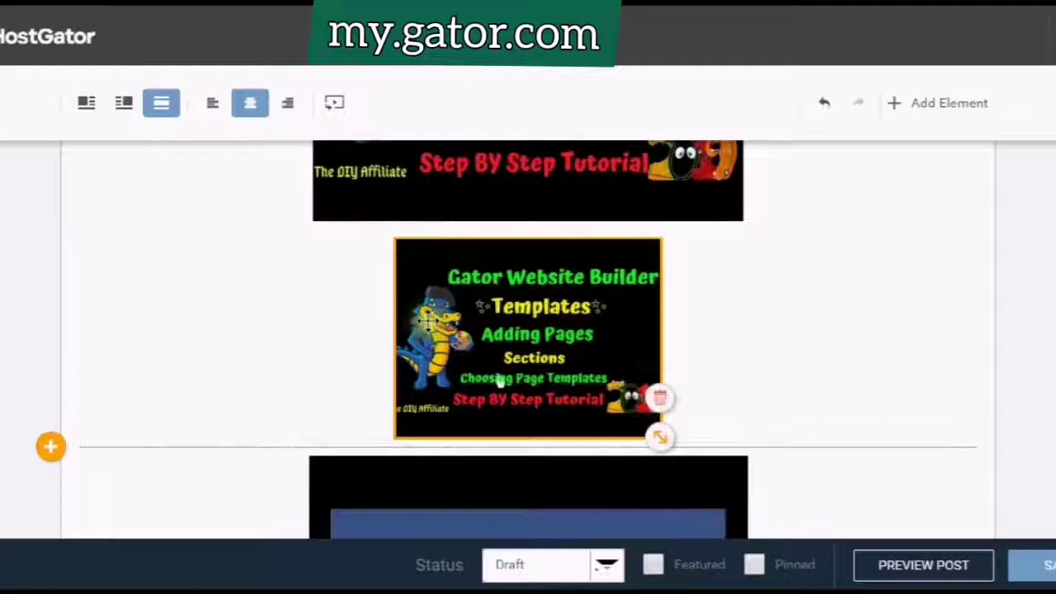
# Insert a horizontal line element between the Templates tutorial video and the Gator live demo video.
pyautogui.scroll(-2, 412, 349)
pyautogui.scroll(-3, 413, 350)
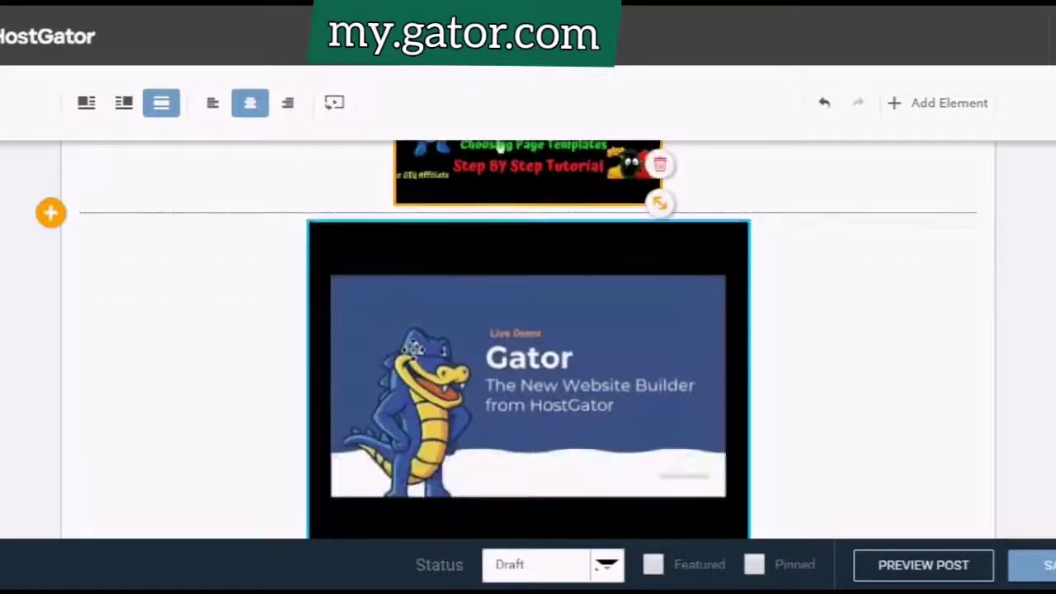
pyautogui.scroll(-1, 385, 374)
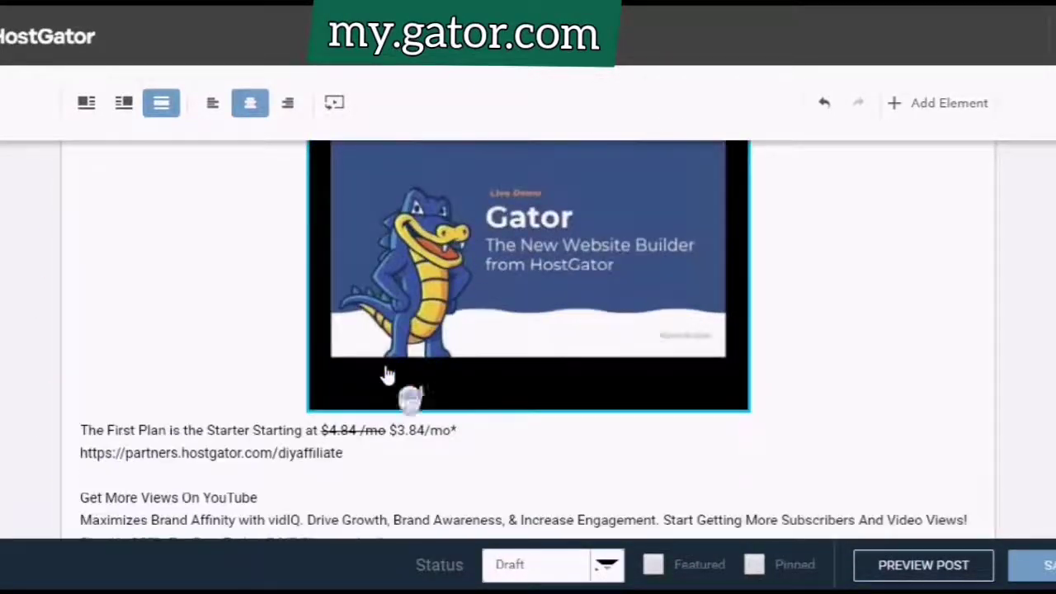
pyautogui.scroll(-1, 387, 376)
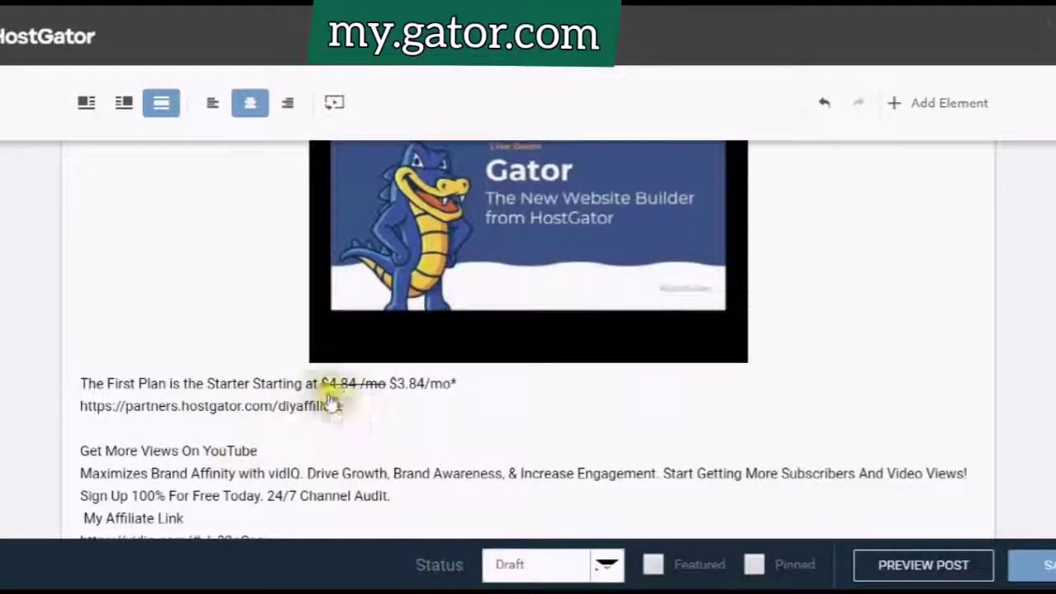
pyautogui.scroll(5, 317, 384)
pyautogui.scroll(-2, 305, 347)
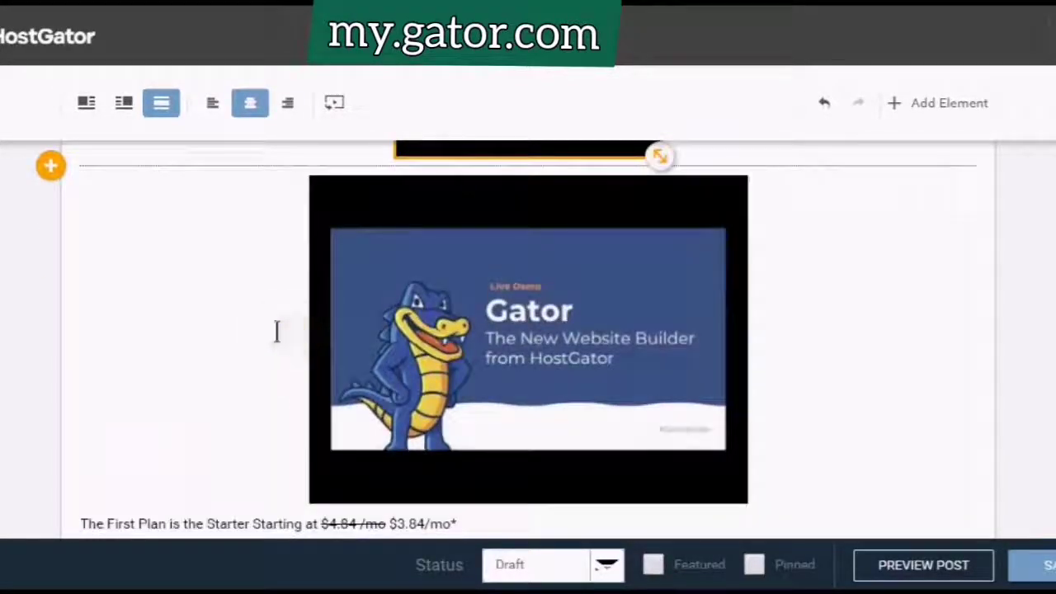
pyautogui.scroll(-3, 278, 332)
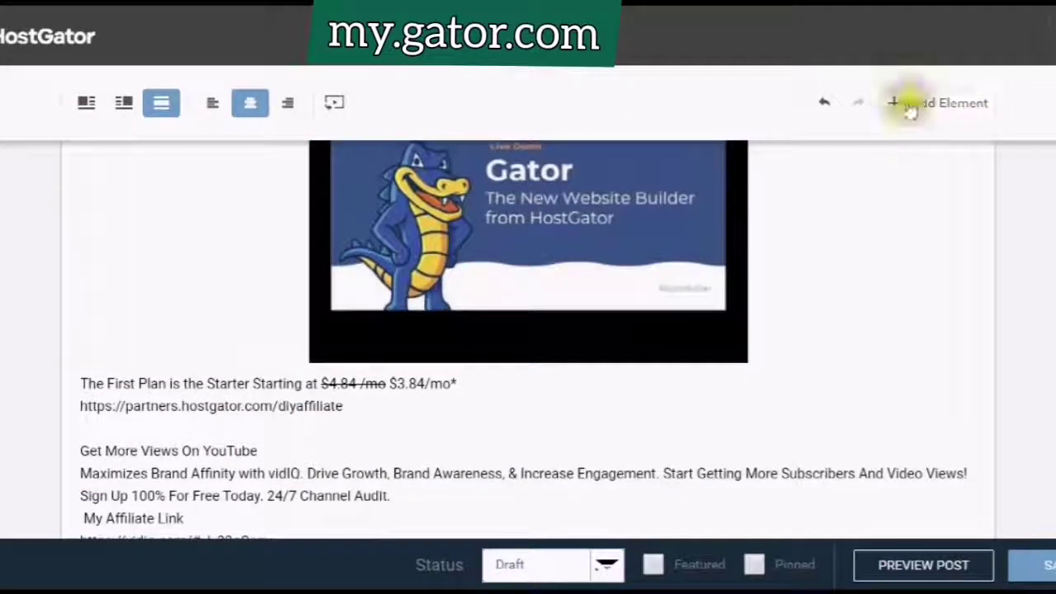
pyautogui.click(896, 110)
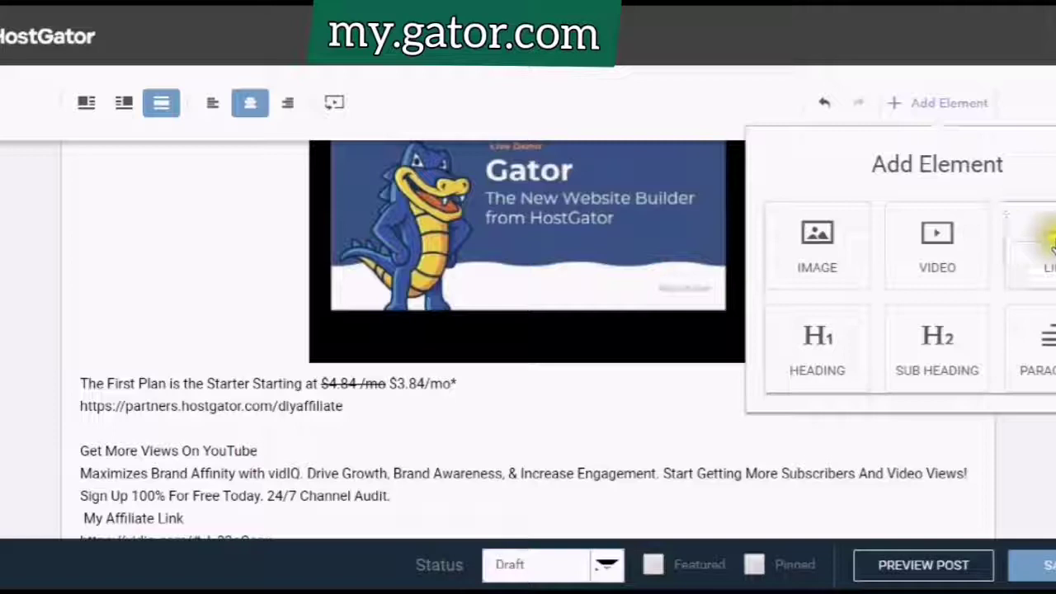
pyautogui.click(1052, 243)
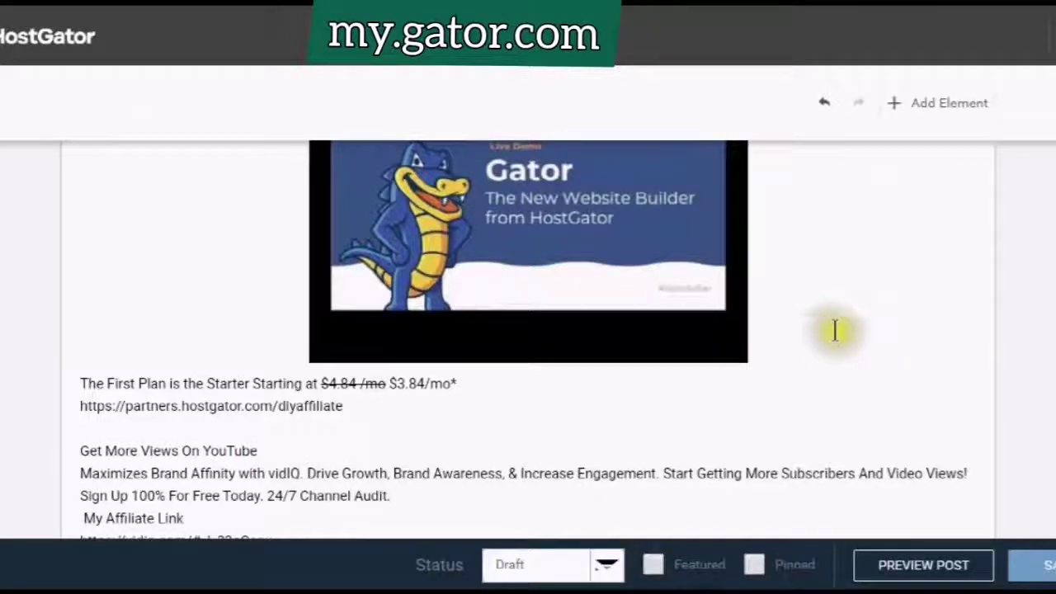
# Move the horizontal line to between the Starter plan price text and the HostGator partner link.
pyautogui.scroll(-2, 819, 322)
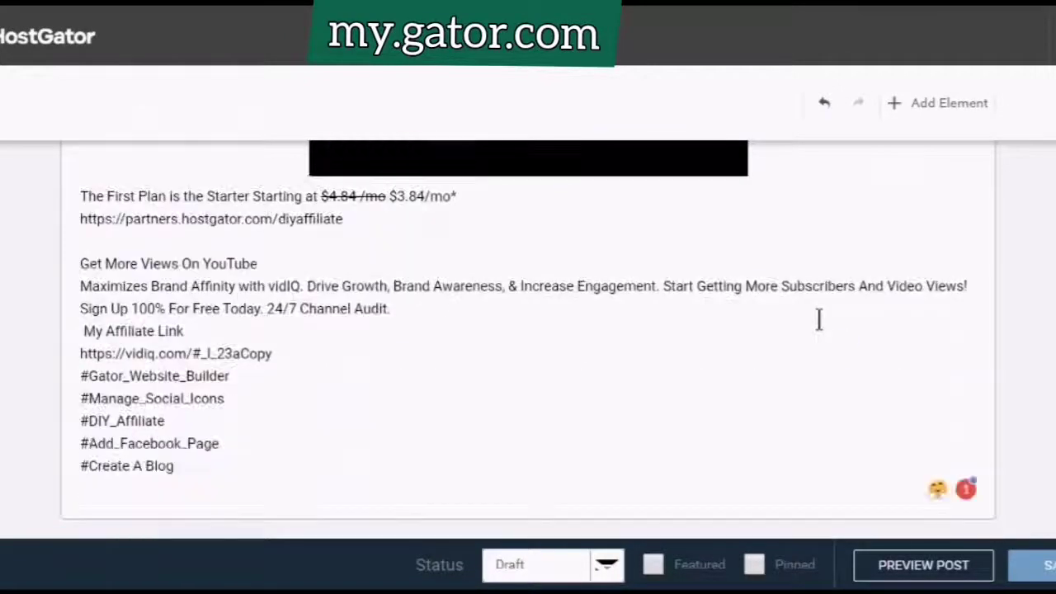
pyautogui.scroll(2, 820, 317)
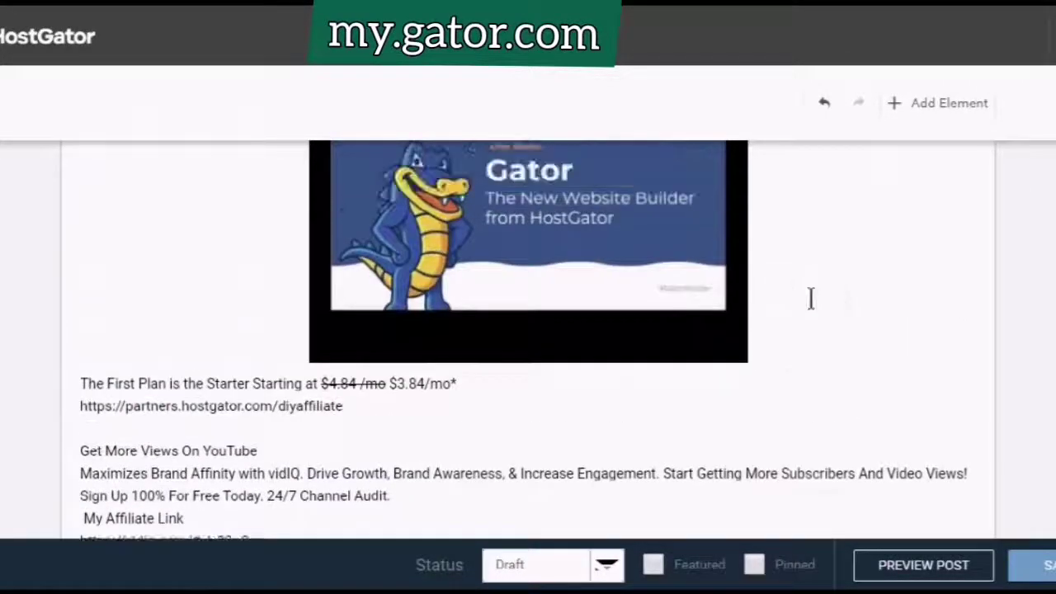
pyautogui.scroll(2, 809, 297)
pyautogui.scroll(3, 801, 287)
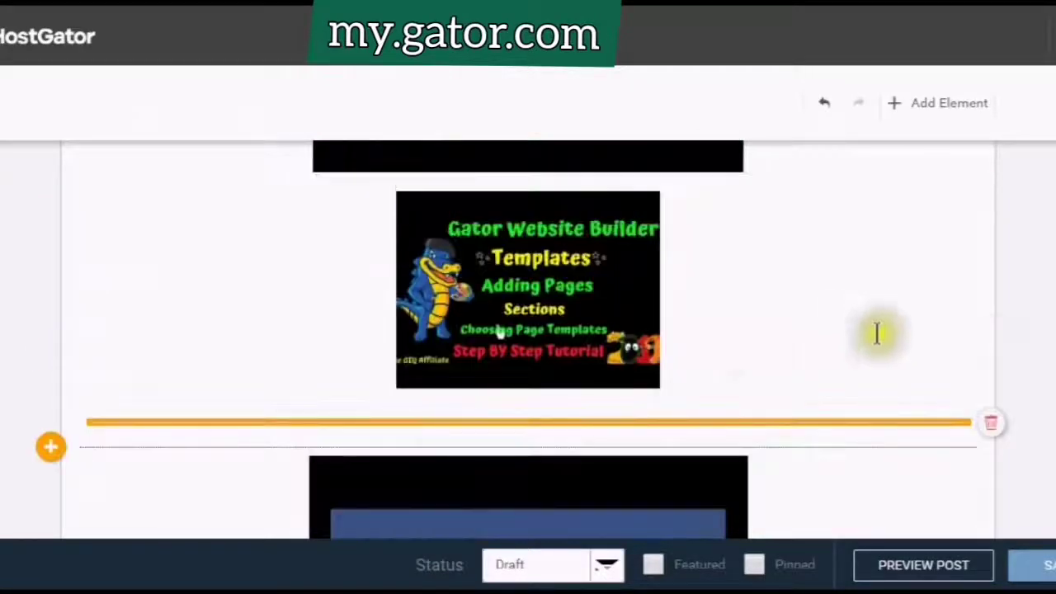
pyautogui.moveTo(626, 421); pyautogui.dragTo(615, 536)
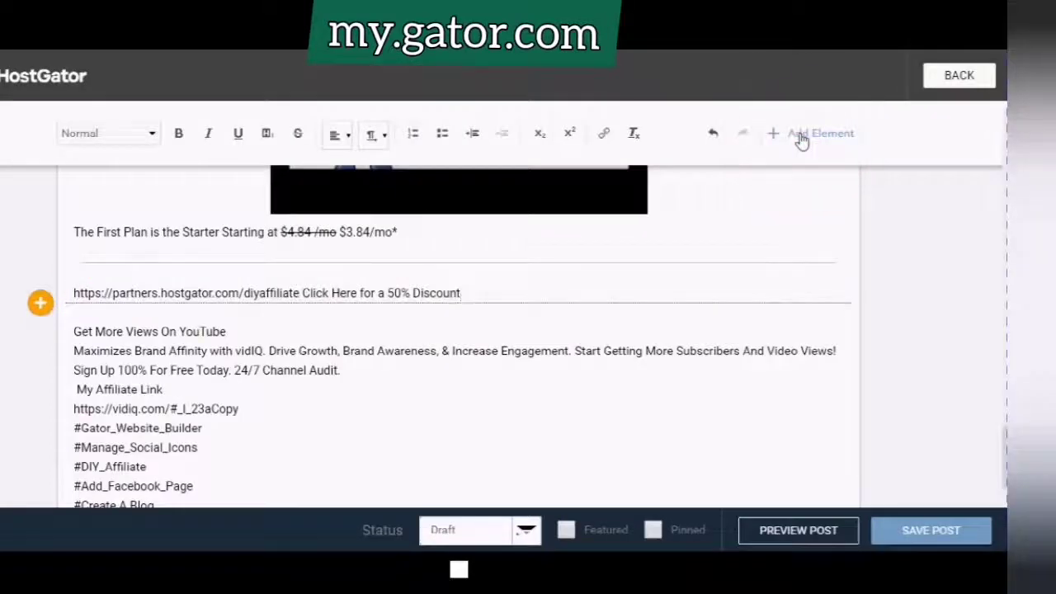
# Add a heading below the 50% discount line and replace its placeholder with the cut text "Get More Views On YouTube".
pyautogui.click(802, 138)
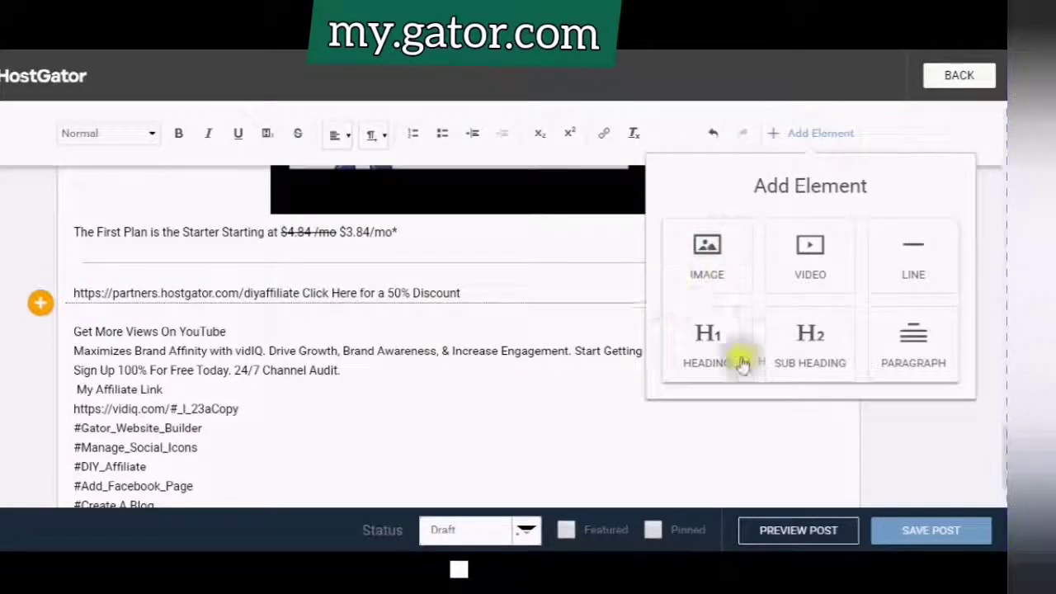
pyautogui.click(697, 345)
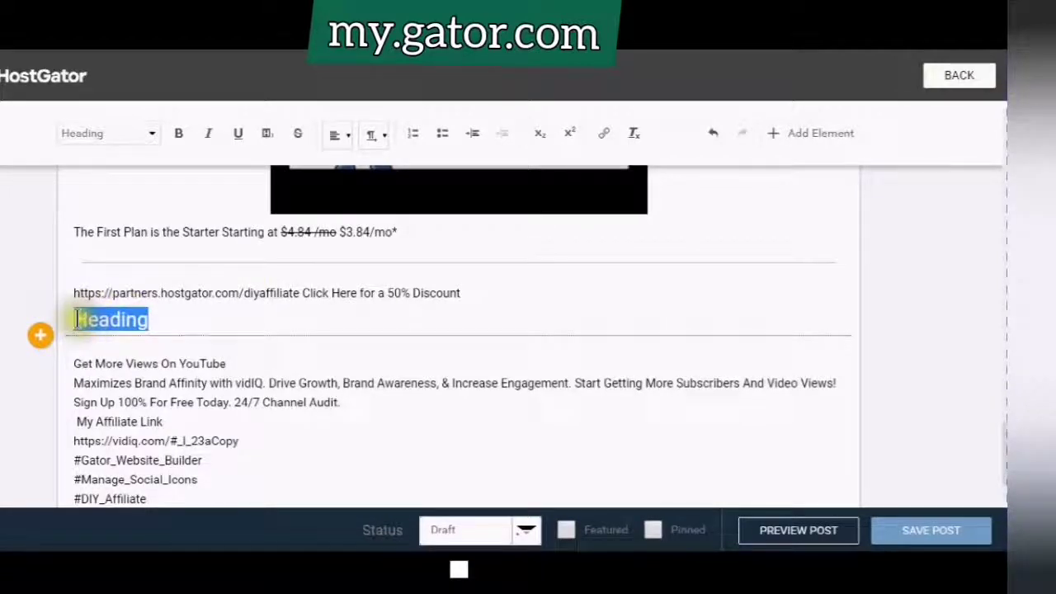
pyautogui.tripleClick(225, 365)
pyautogui.rightClick(184, 397)
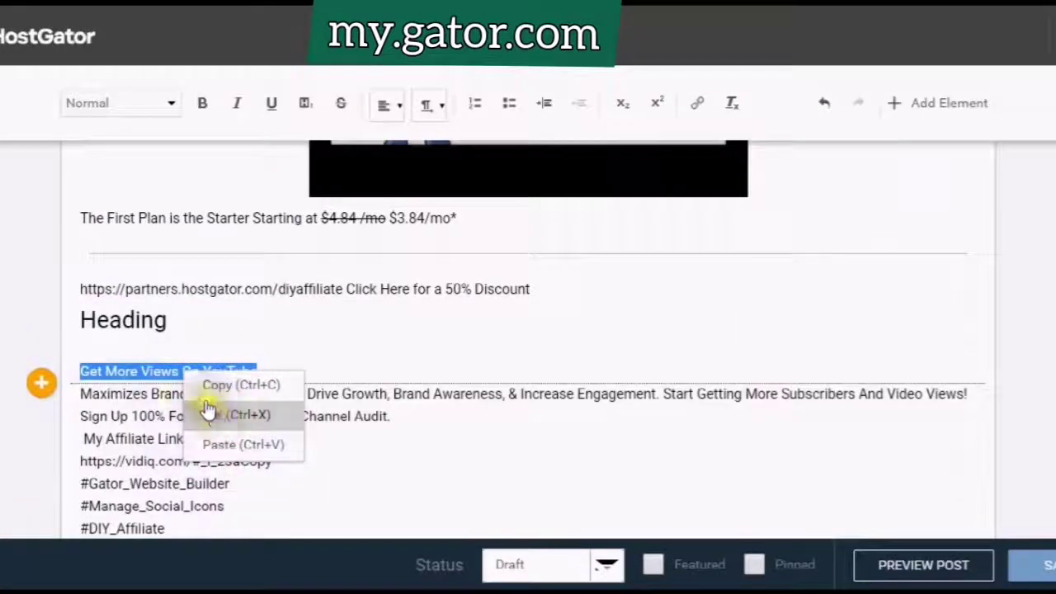
pyautogui.click(209, 410)
pyautogui.moveTo(169, 321); pyautogui.dragTo(56, 304)
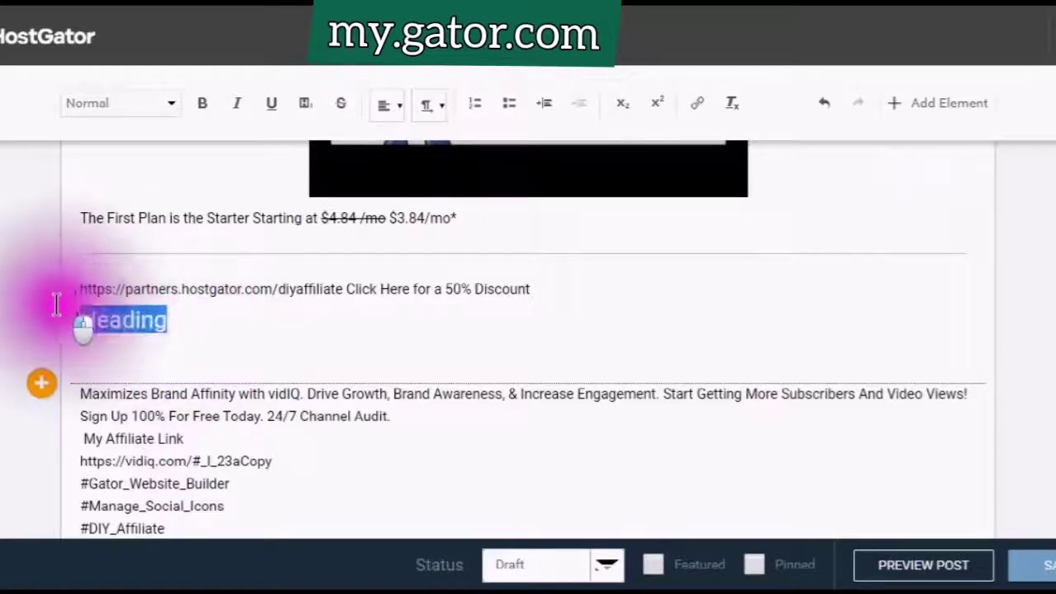
pyautogui.rightClick(109, 318)
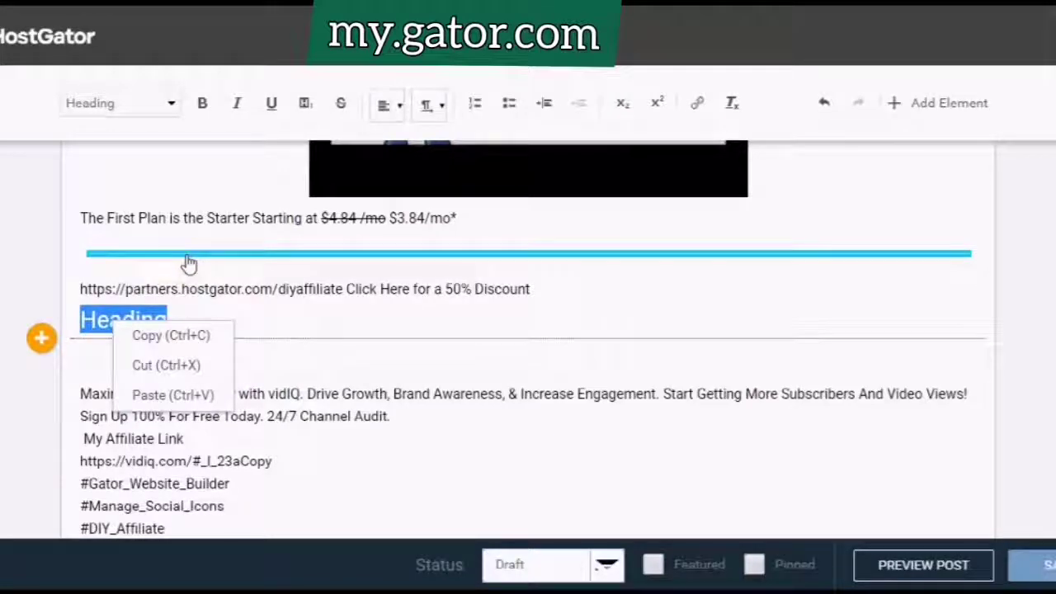
pyautogui.hotkey('ctrl', 'v')
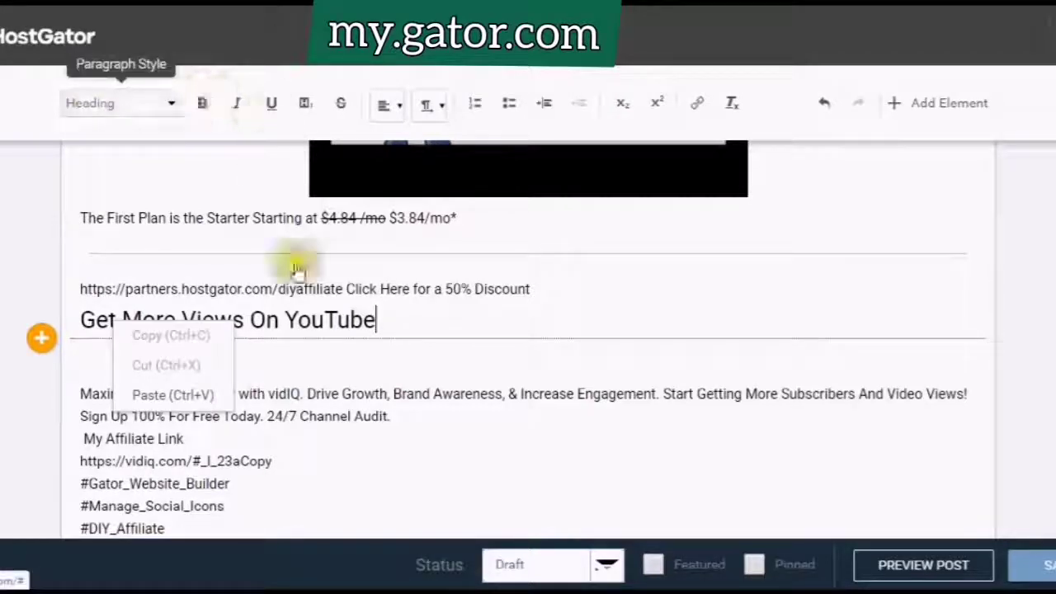
# Make the heading "Get More Views On YouTube" bold and italic.
pyautogui.moveTo(399, 324); pyautogui.dragTo(66, 319)
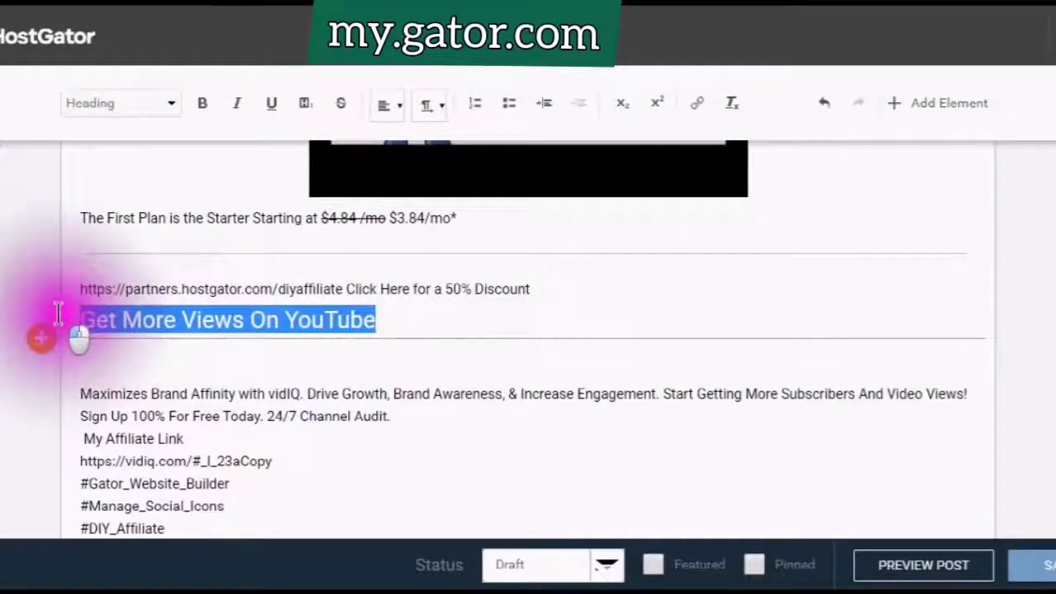
pyautogui.click(203, 107)
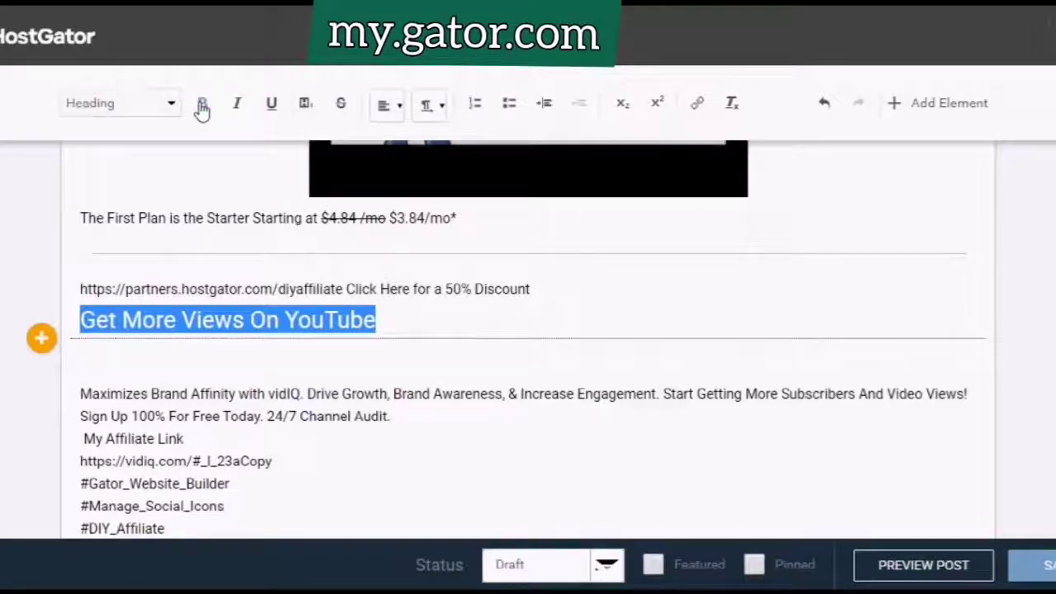
pyautogui.click(236, 108)
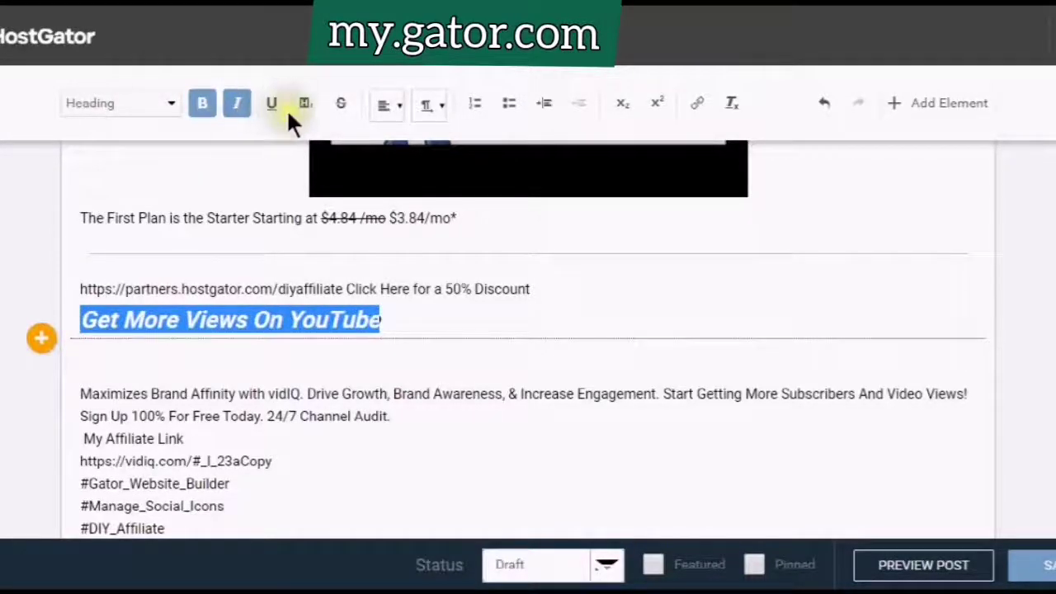
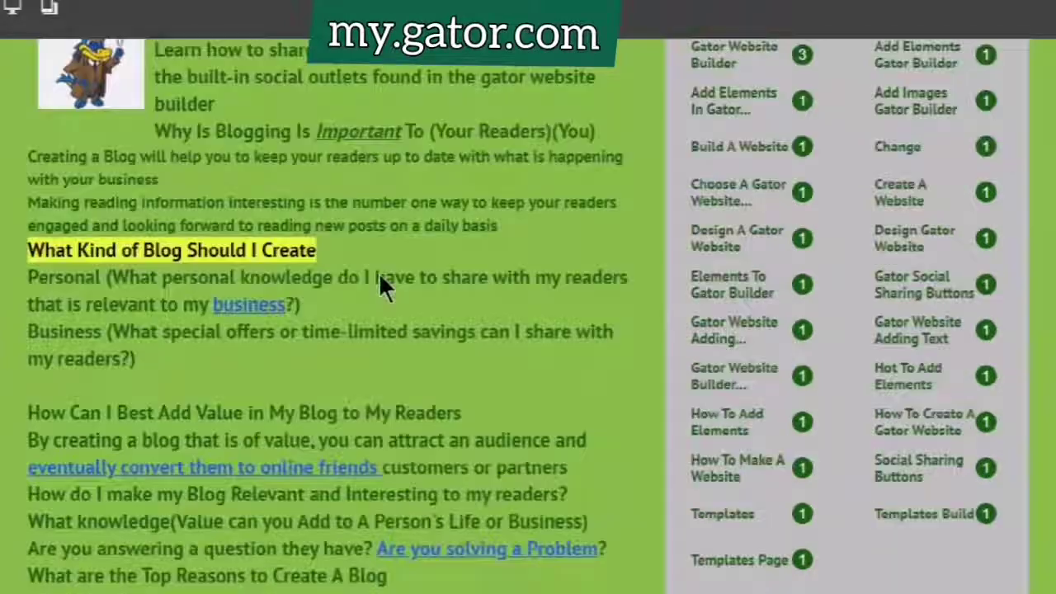
# Review the post preview in desktop and mobile view, checking the image, text styling and links.
pyautogui.scroll(4, 363, 268)
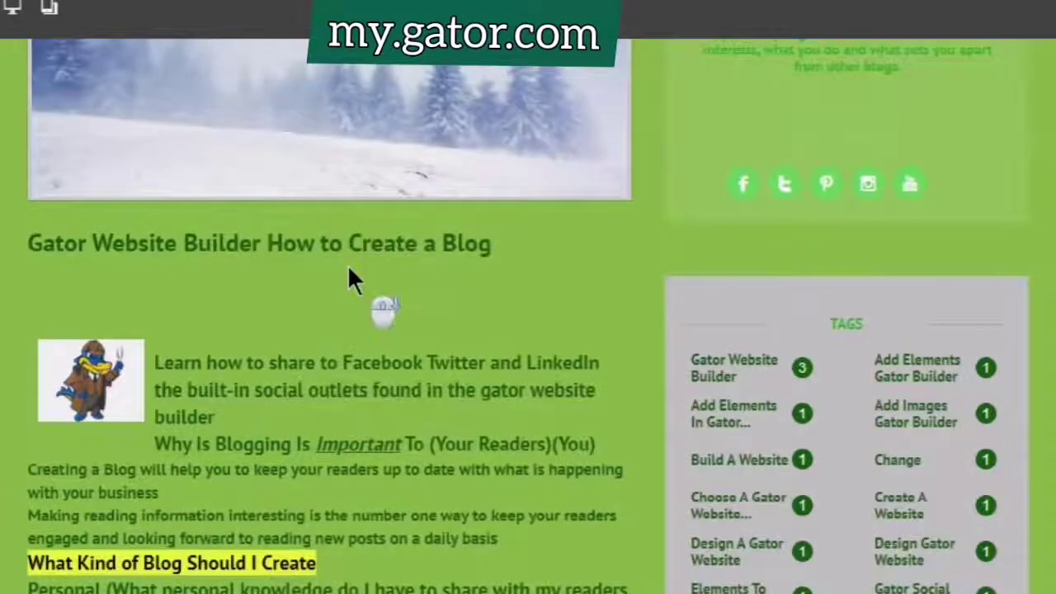
pyautogui.scroll(-4, 349, 277)
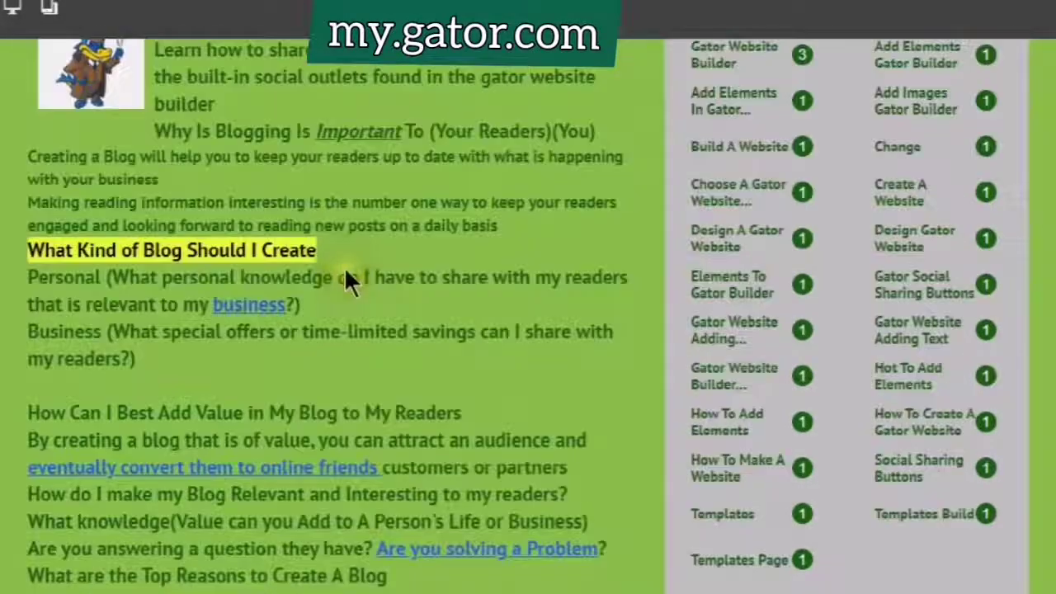
pyautogui.click(49, 10)
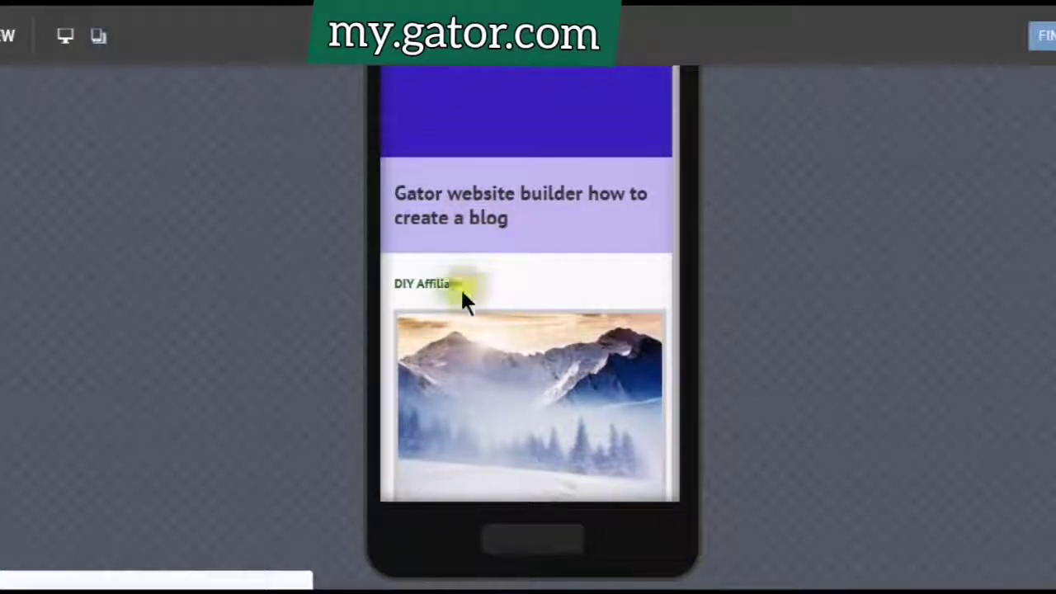
pyautogui.scroll(-1, 479, 334)
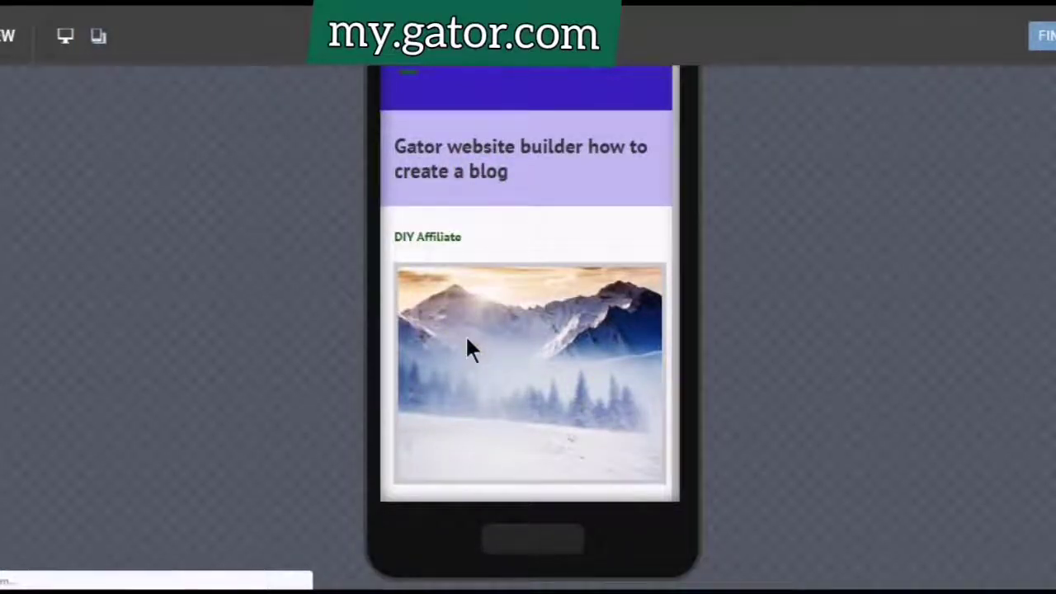
pyautogui.scroll(-1, 465, 342)
pyautogui.scroll(-9, 464, 353)
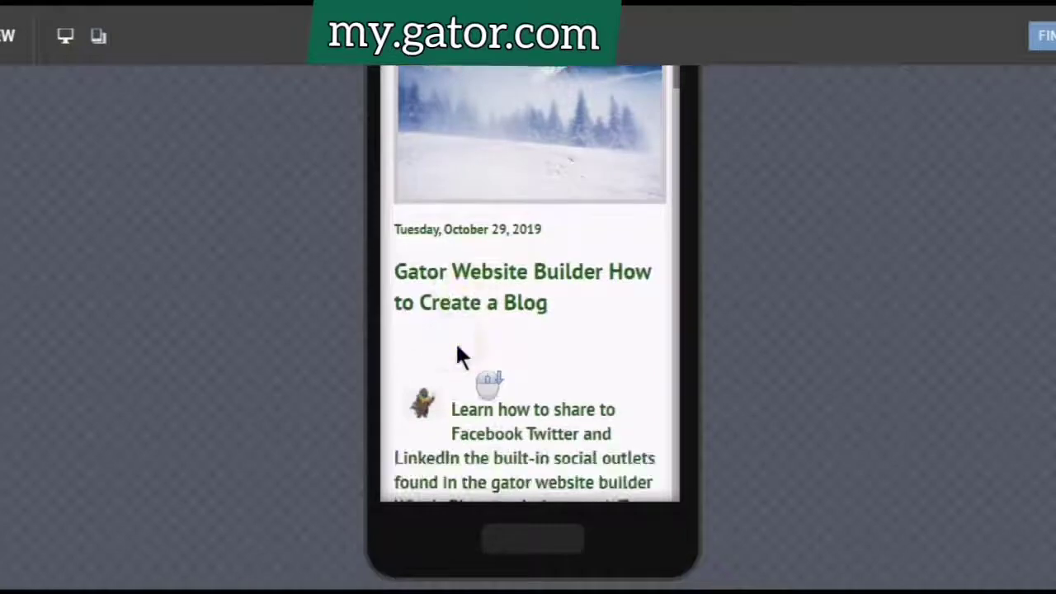
pyautogui.scroll(-15, 457, 347)
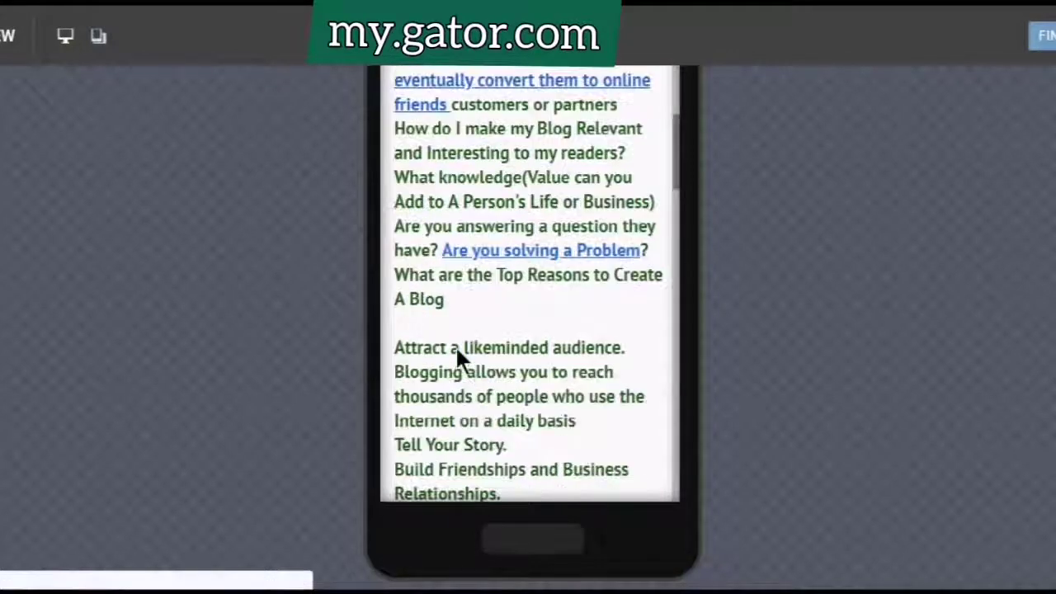
pyautogui.scroll(3, 458, 351)
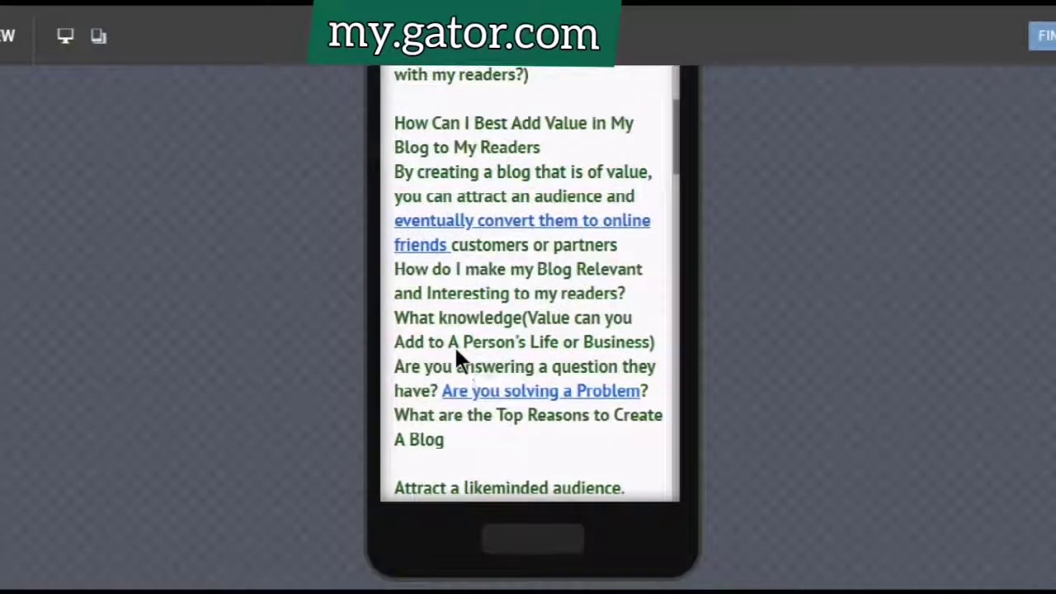
pyautogui.scroll(3, 457, 354)
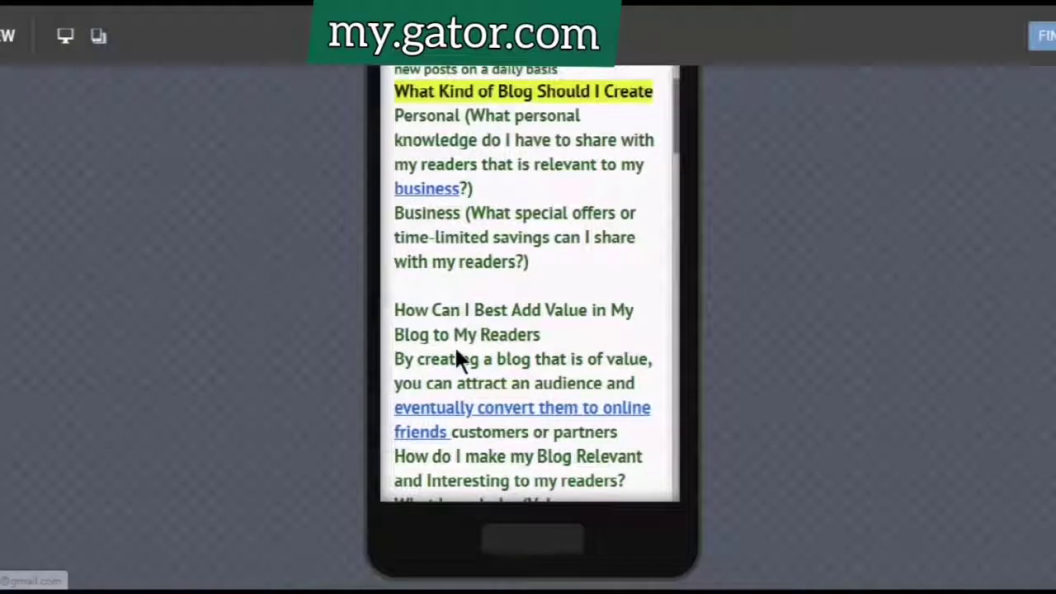
pyautogui.scroll(2, 454, 354)
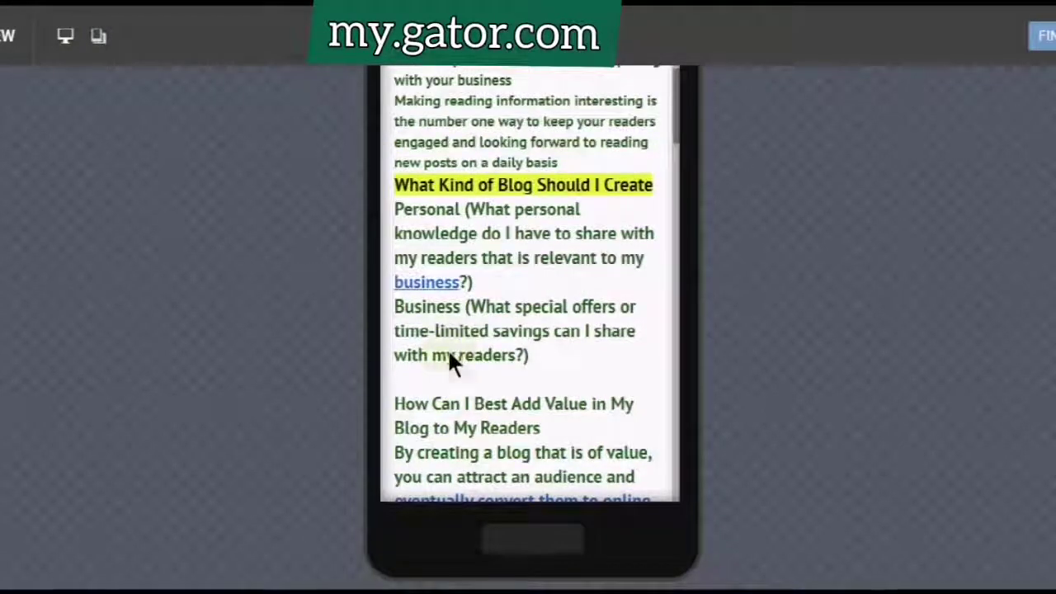
pyautogui.scroll(1, 449, 357)
pyautogui.scroll(4, 320, 376)
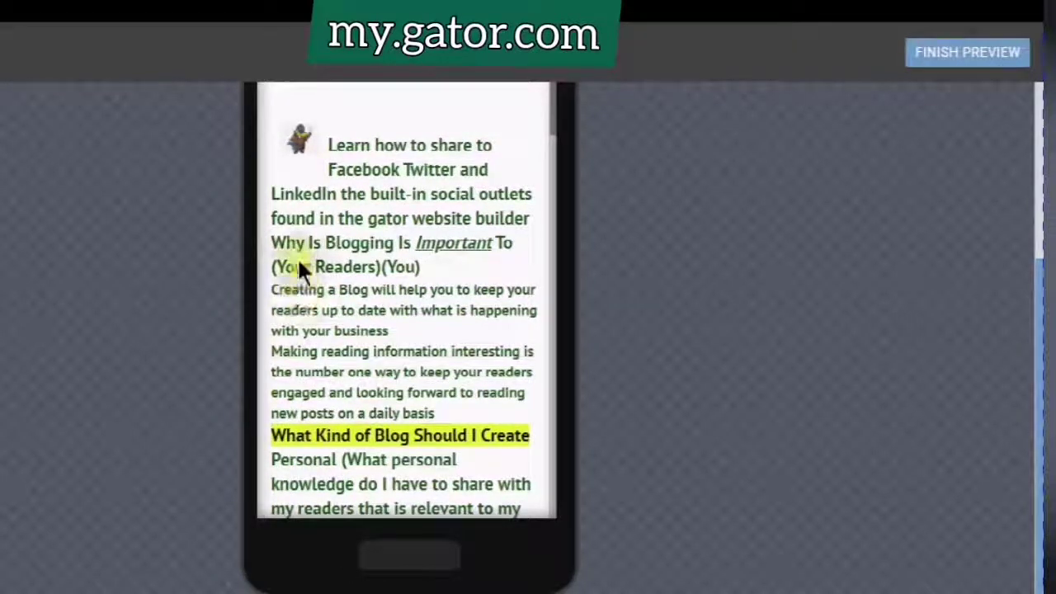
# Finish the post preview and replace the post cover image with 1552145473.png from the site's own images.
pyautogui.click(953, 61)
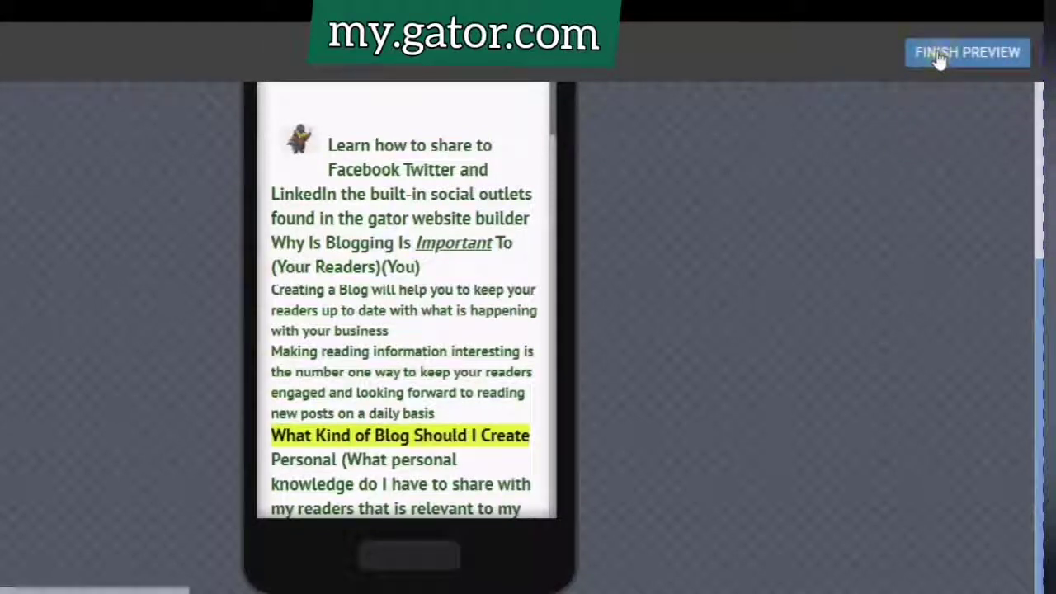
pyautogui.click(933, 49)
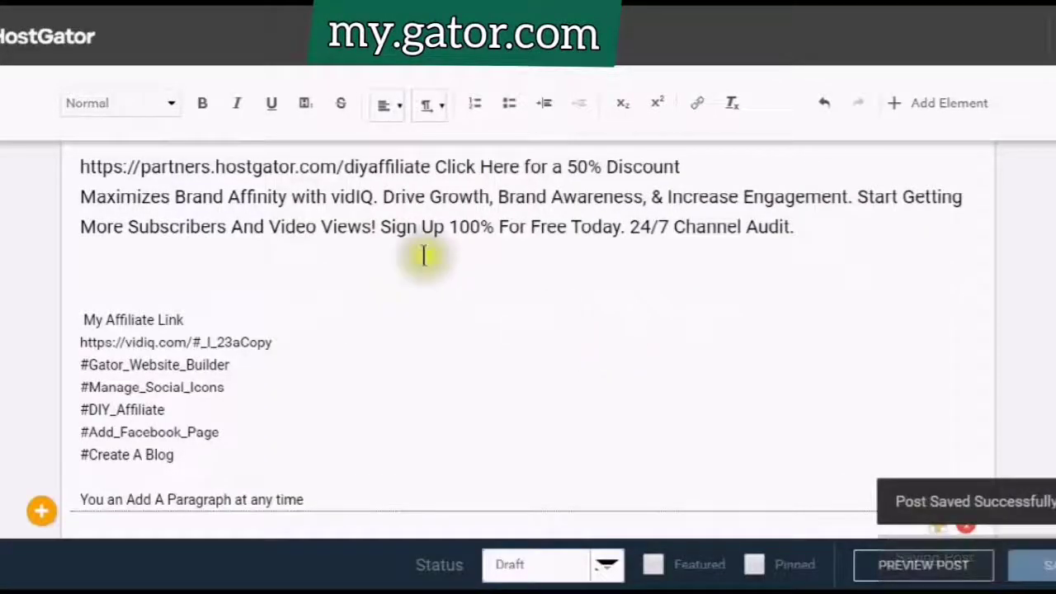
pyautogui.scroll(-1, 448, 302)
pyautogui.scroll(9, 443, 309)
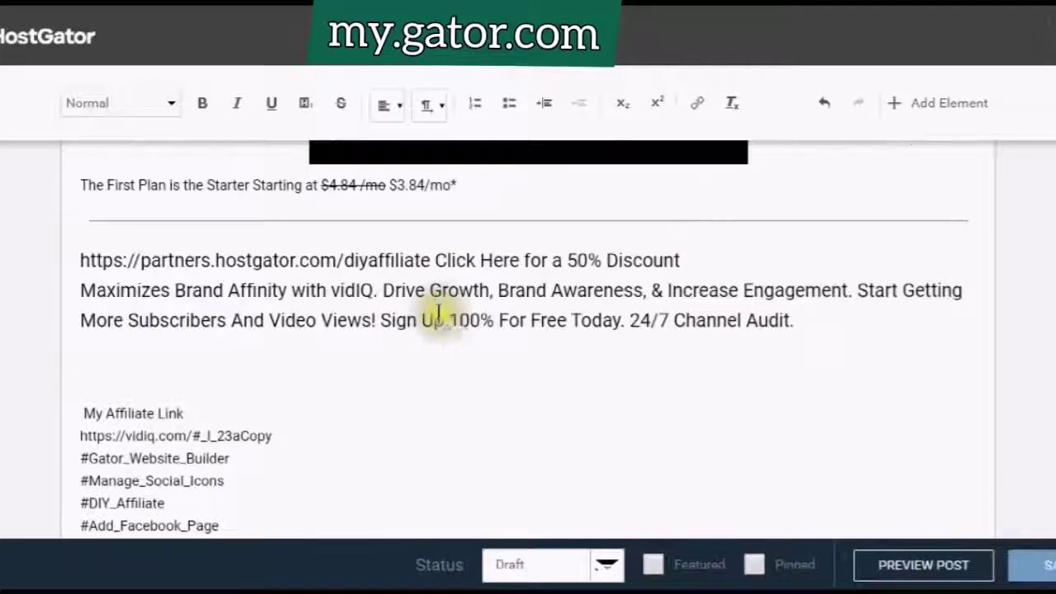
pyautogui.scroll(10, 439, 306)
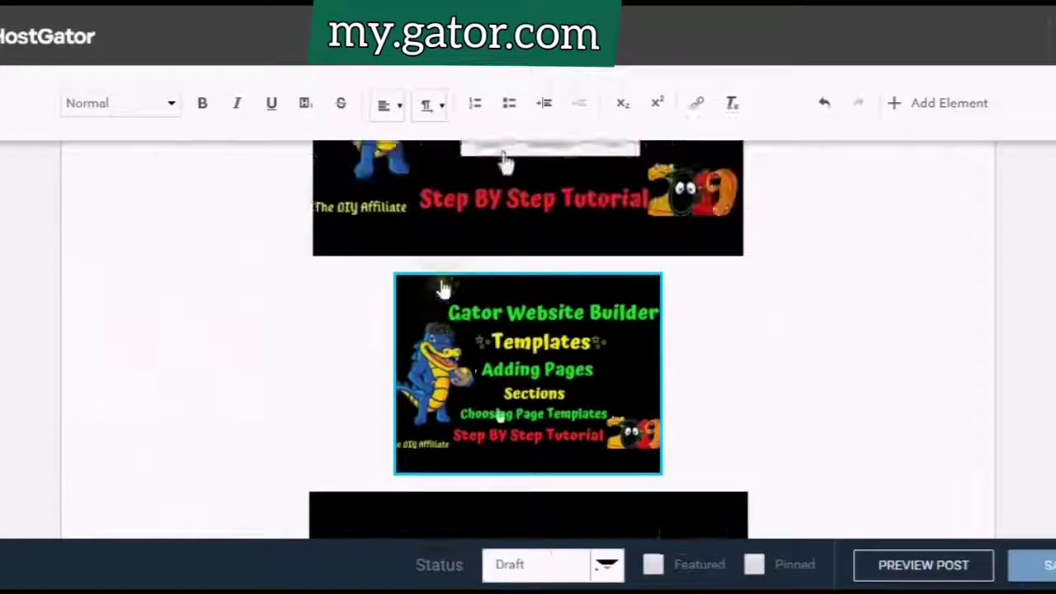
pyautogui.scroll(10, 445, 264)
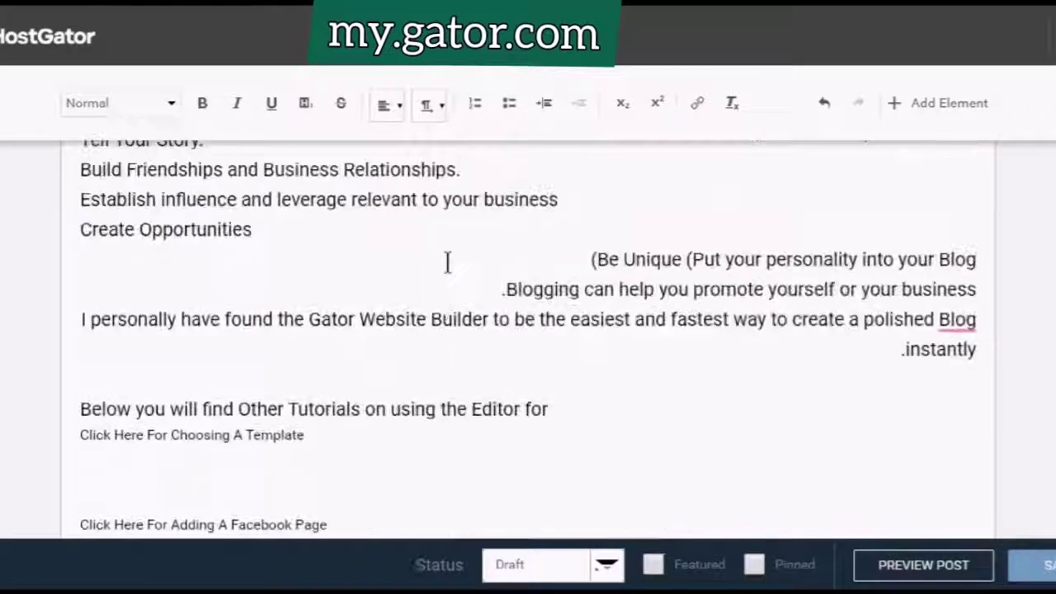
pyautogui.scroll(10, 448, 261)
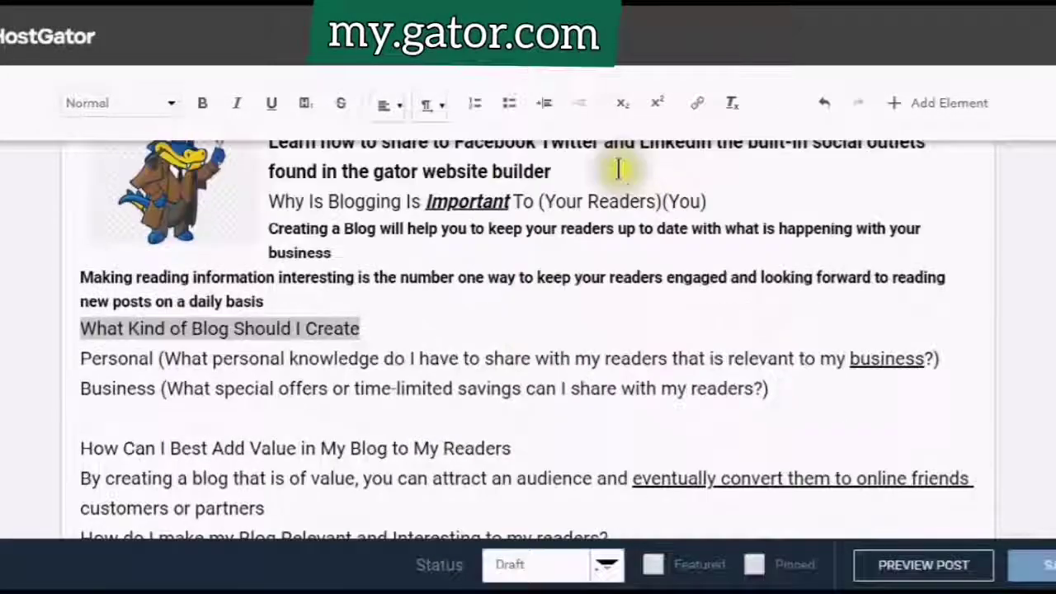
pyautogui.scroll(10, 569, 330)
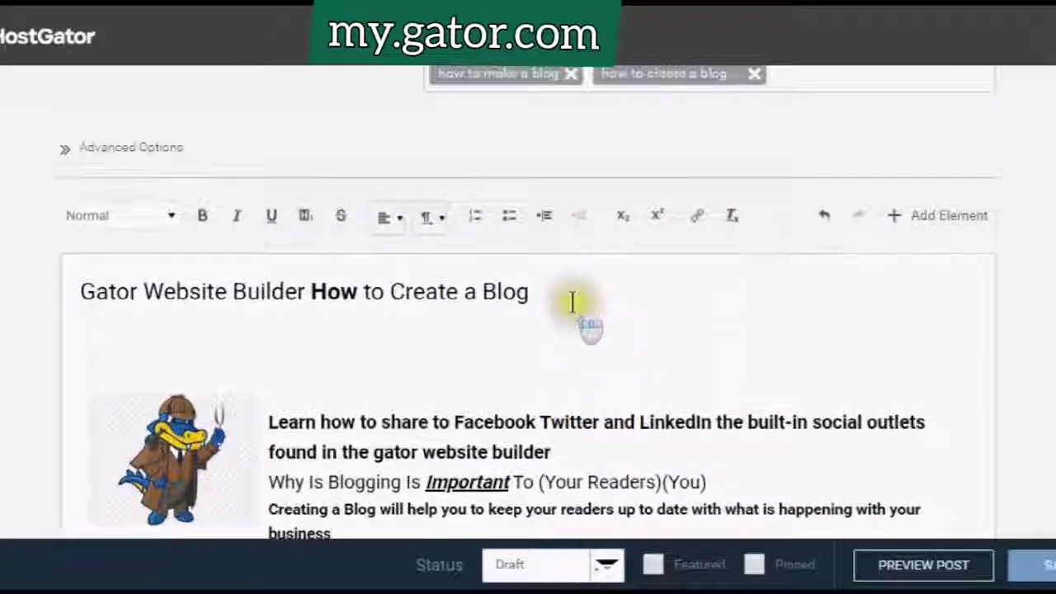
pyautogui.scroll(2, 357, 291)
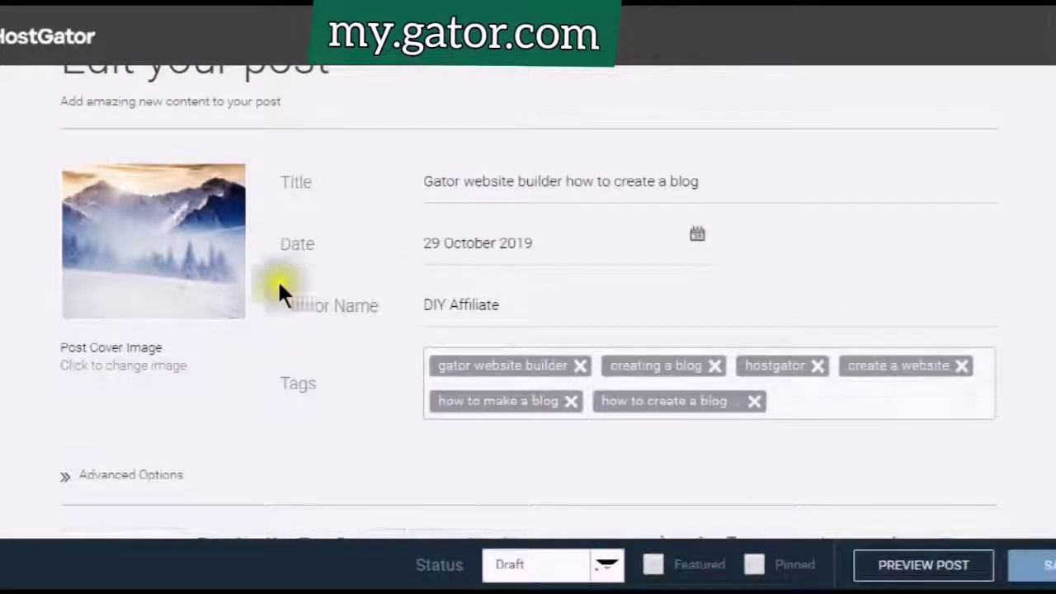
pyautogui.moveTo(202, 220)
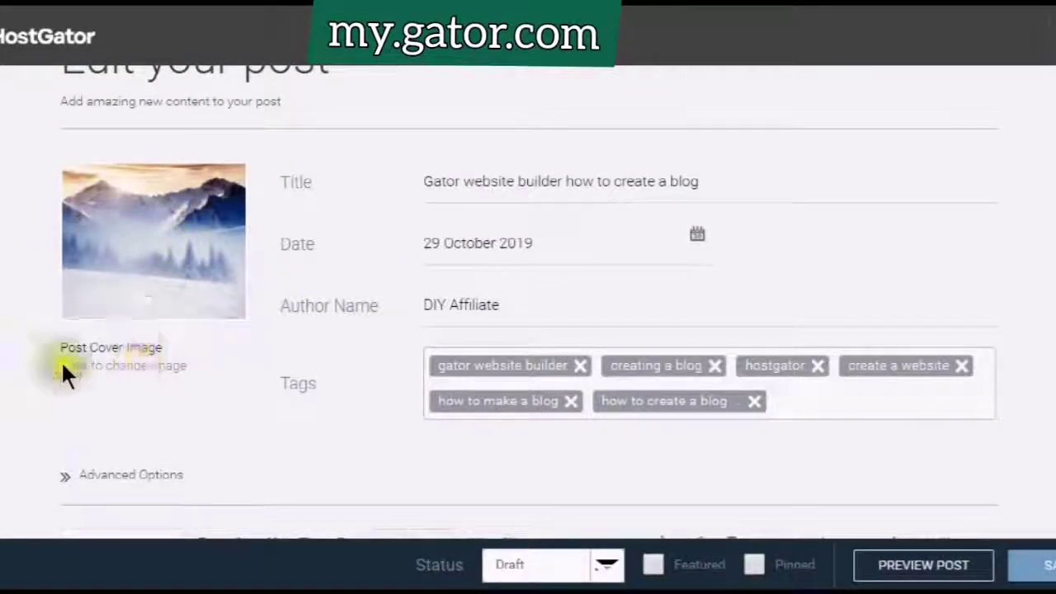
pyautogui.click(105, 377)
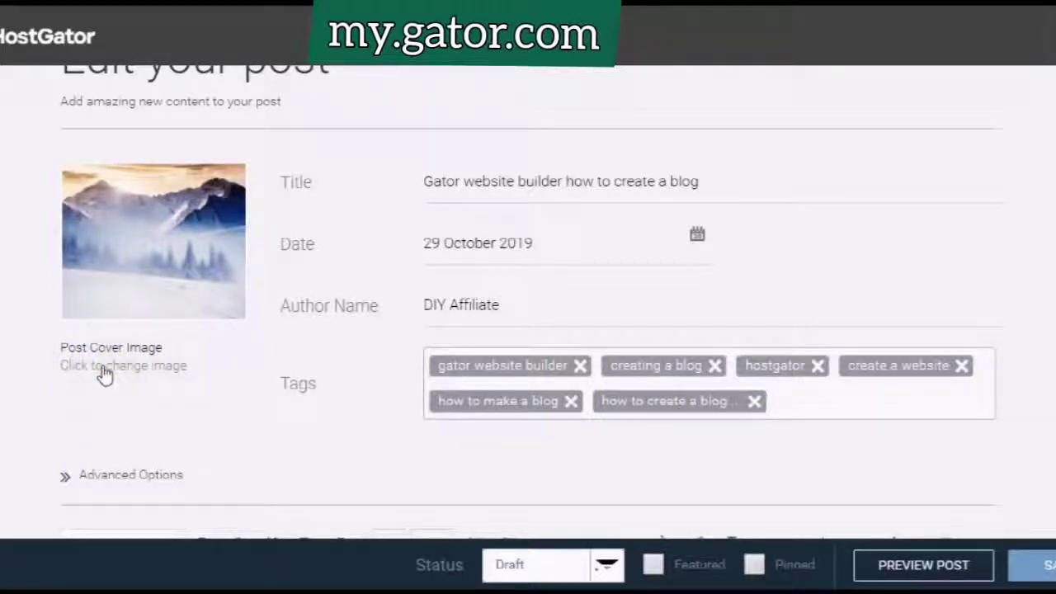
pyautogui.rightClick(105, 375)
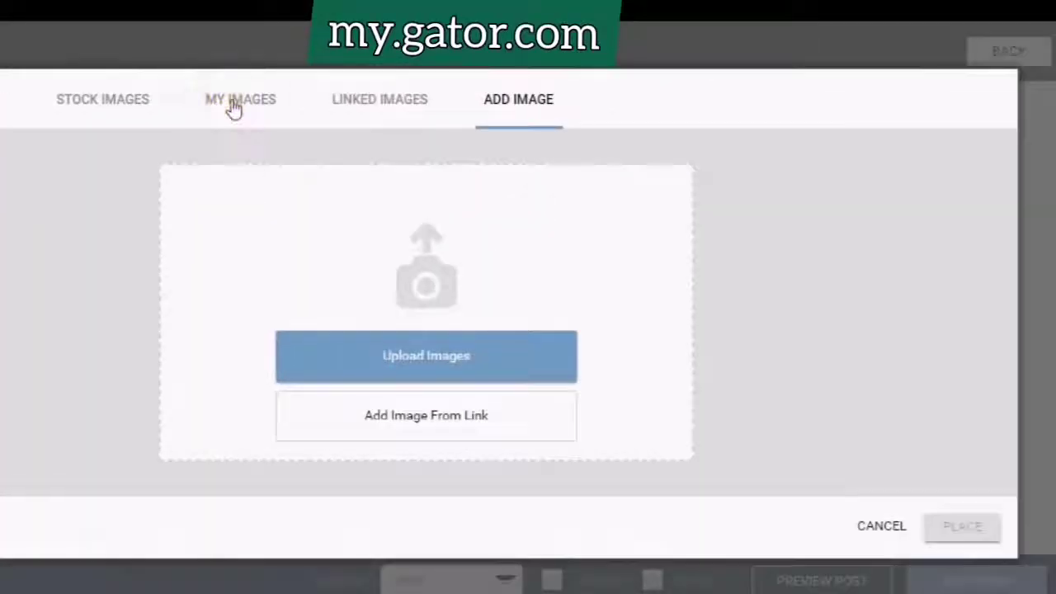
pyautogui.click(338, 94)
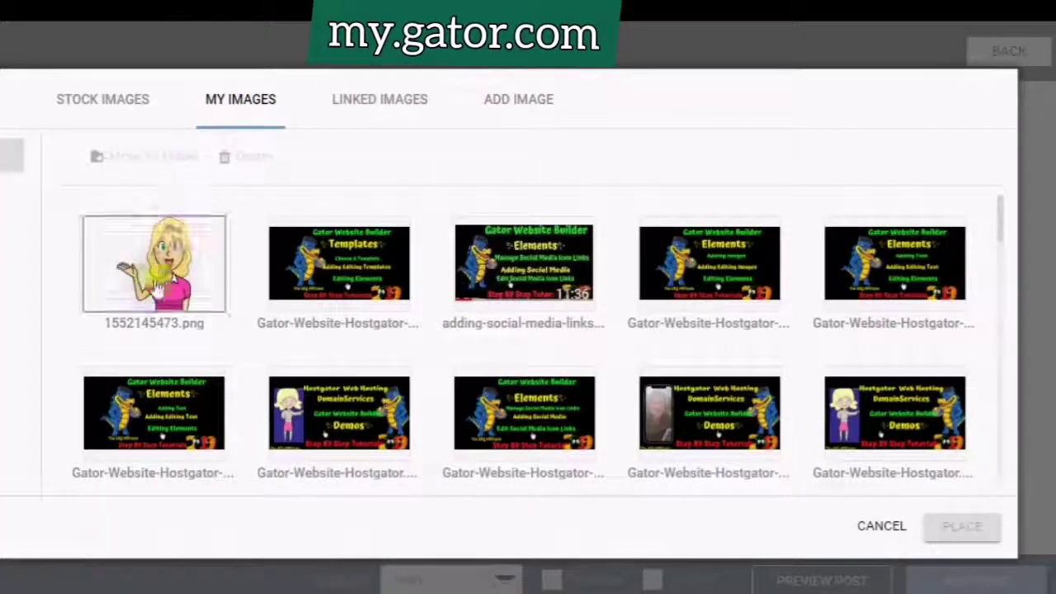
pyautogui.click(144, 299)
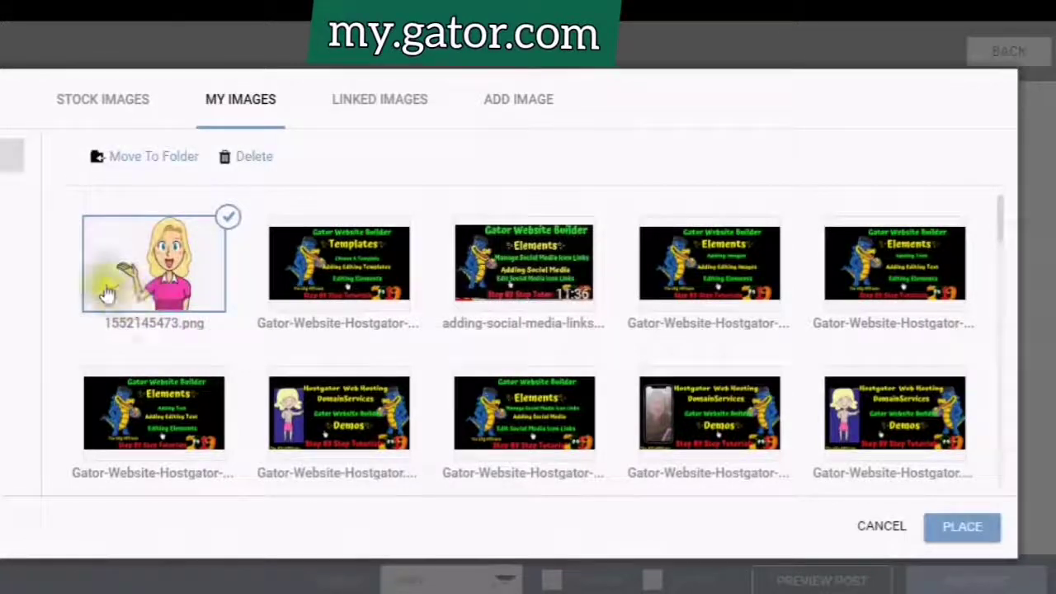
pyautogui.click(961, 528)
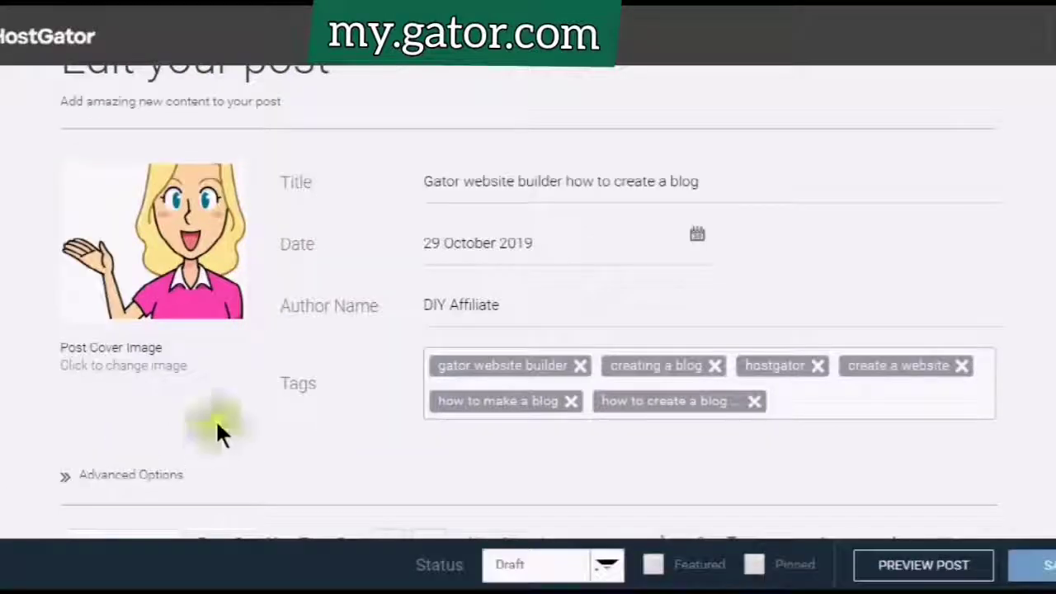
# Set the cover image description in the advanced options to "Gator Builder How to Create A Blog" and save the post.
pyautogui.scroll(-4, 233, 380)
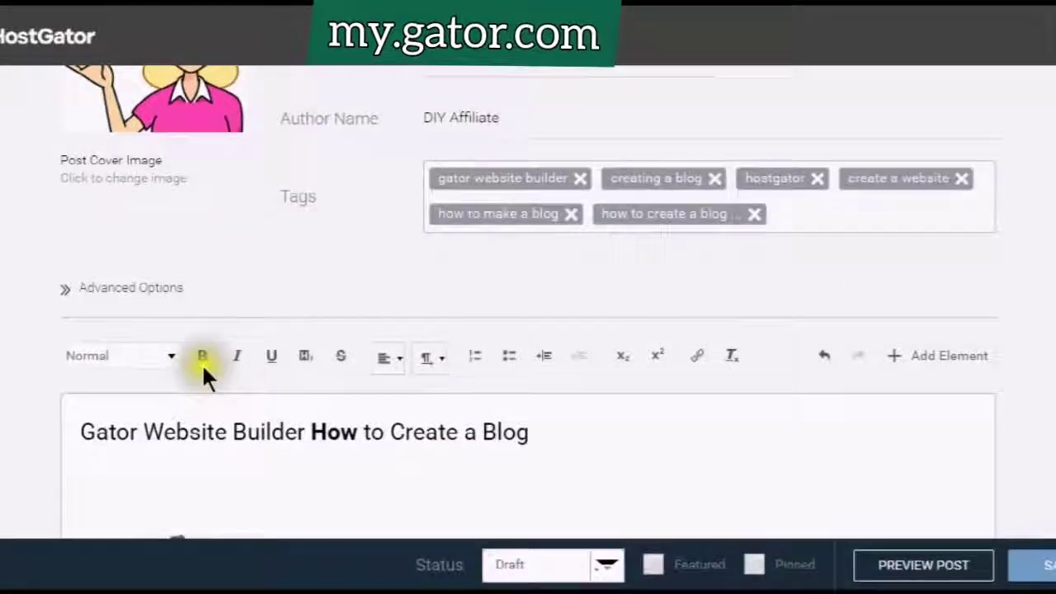
pyautogui.click(118, 293)
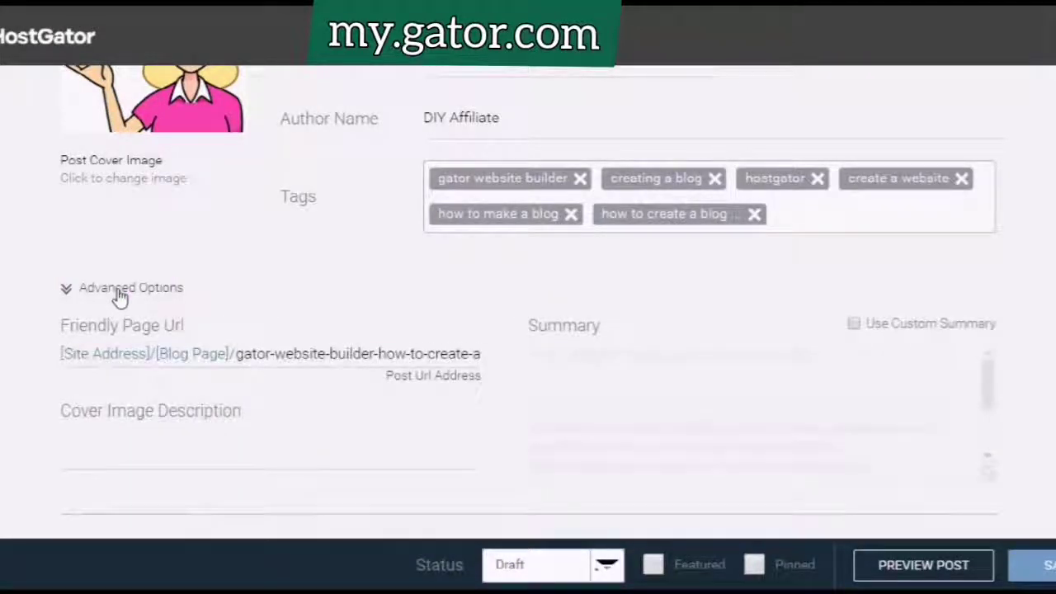
pyautogui.scroll(-3, 344, 281)
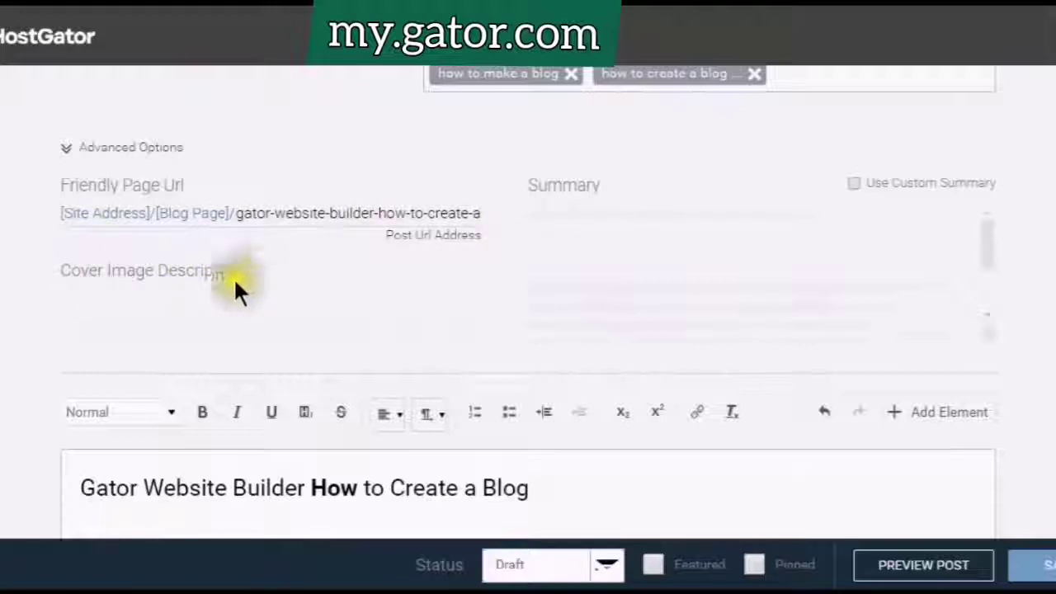
pyautogui.click(80, 326)
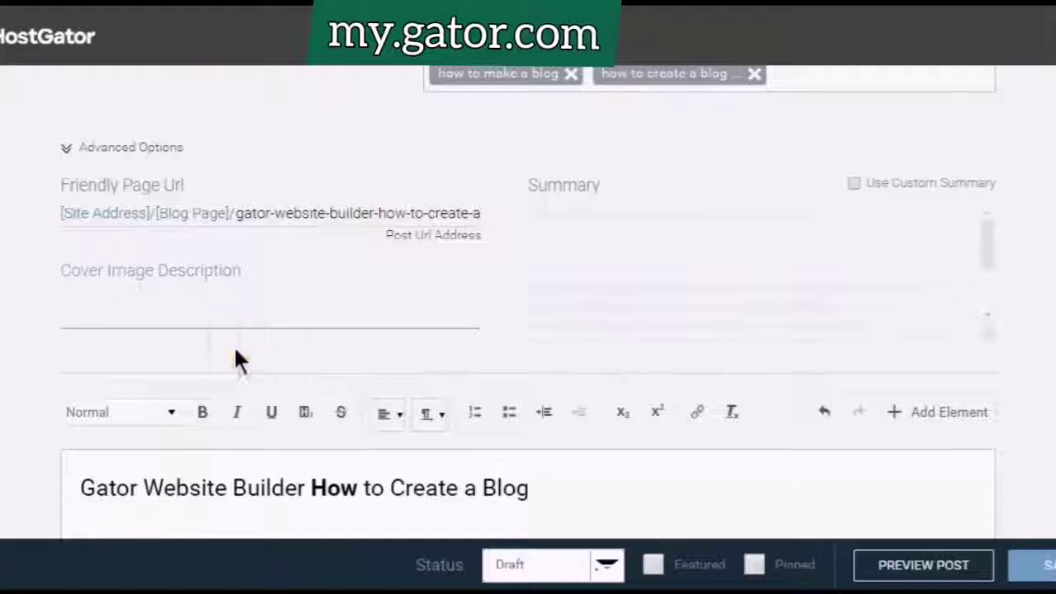
pyautogui.write('G')
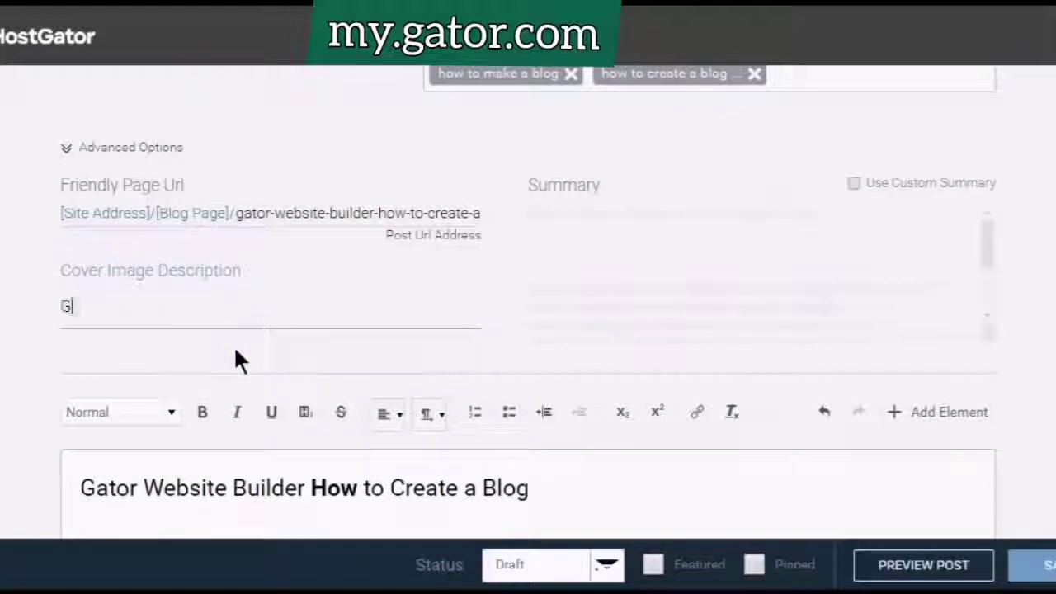
pyautogui.write('ator Bu')
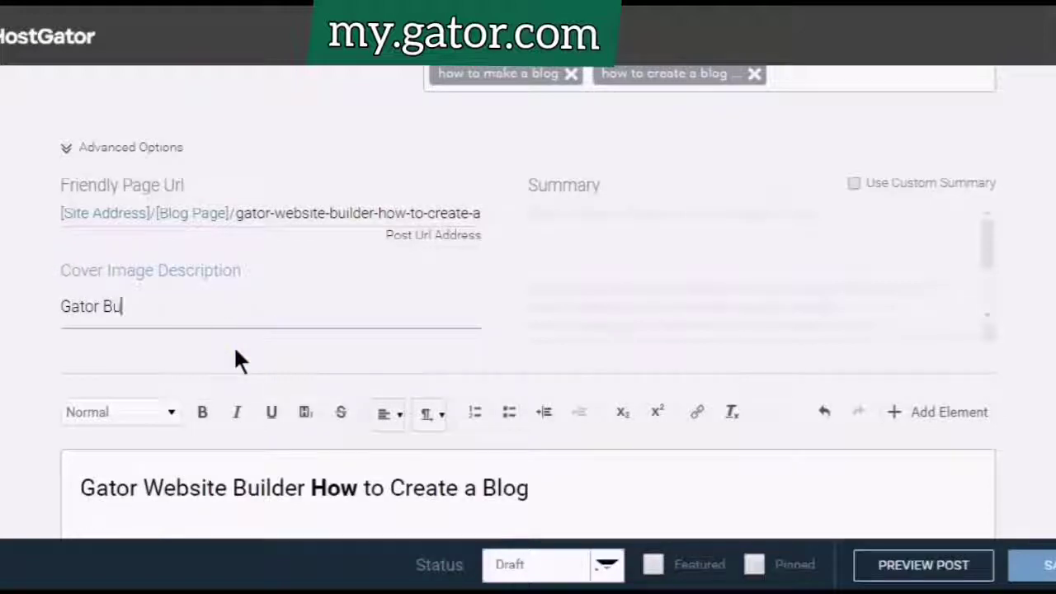
pyautogui.write('ilder How to Create A Blog')
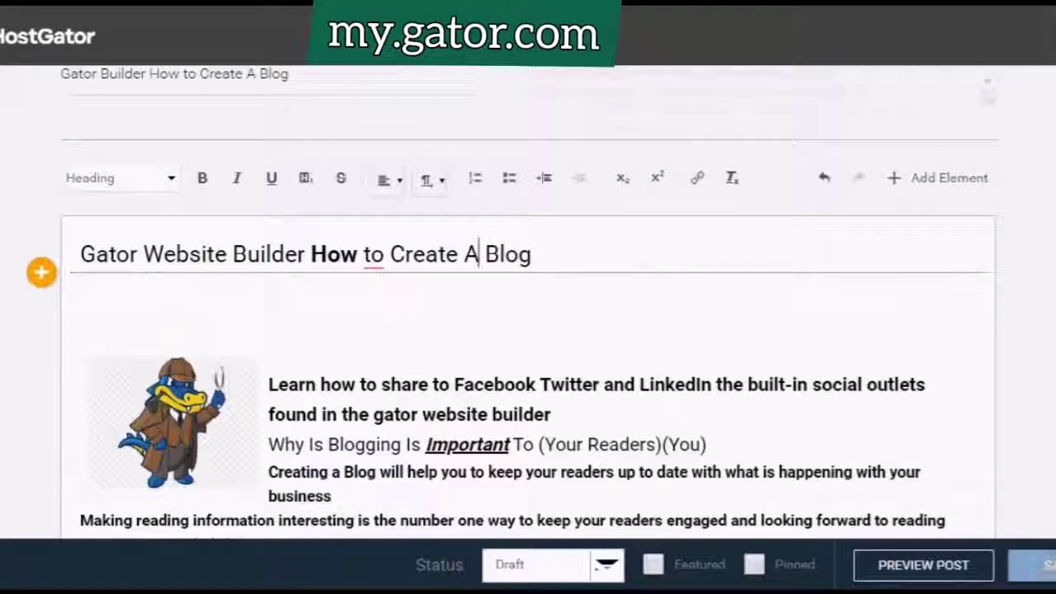
pyautogui.hotkey('ctrl', 's')
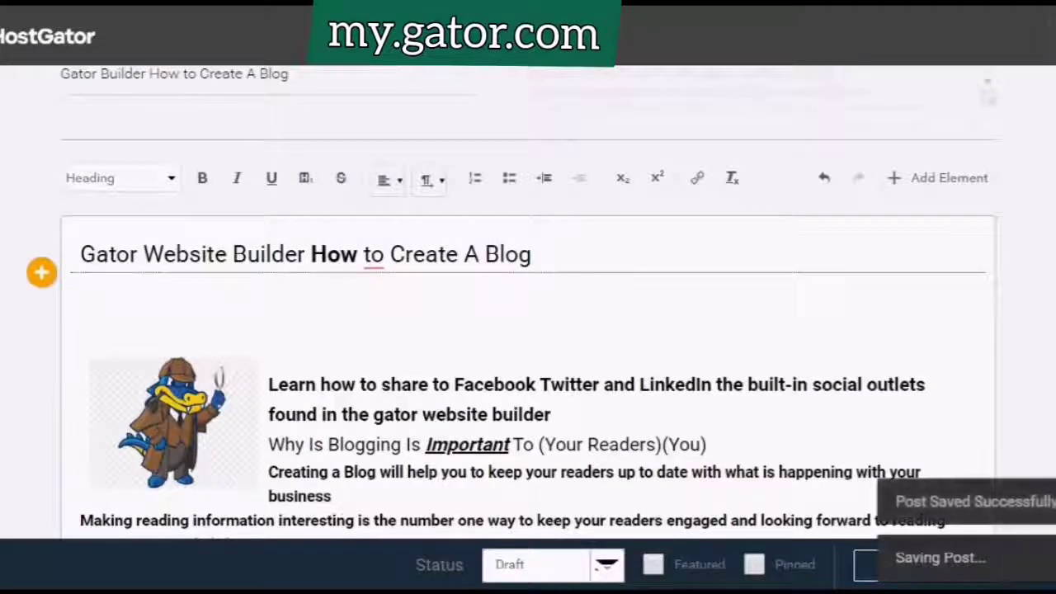
# Mark the post as Featured and Pinned, with its status set to Published, and save it.
pyautogui.click(513, 573)
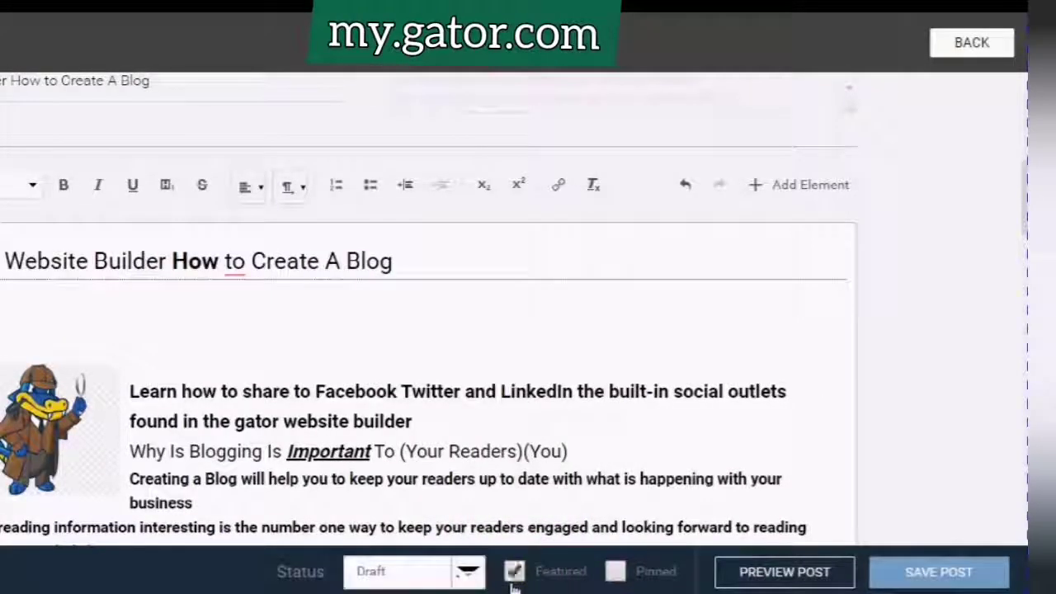
pyautogui.click(615, 573)
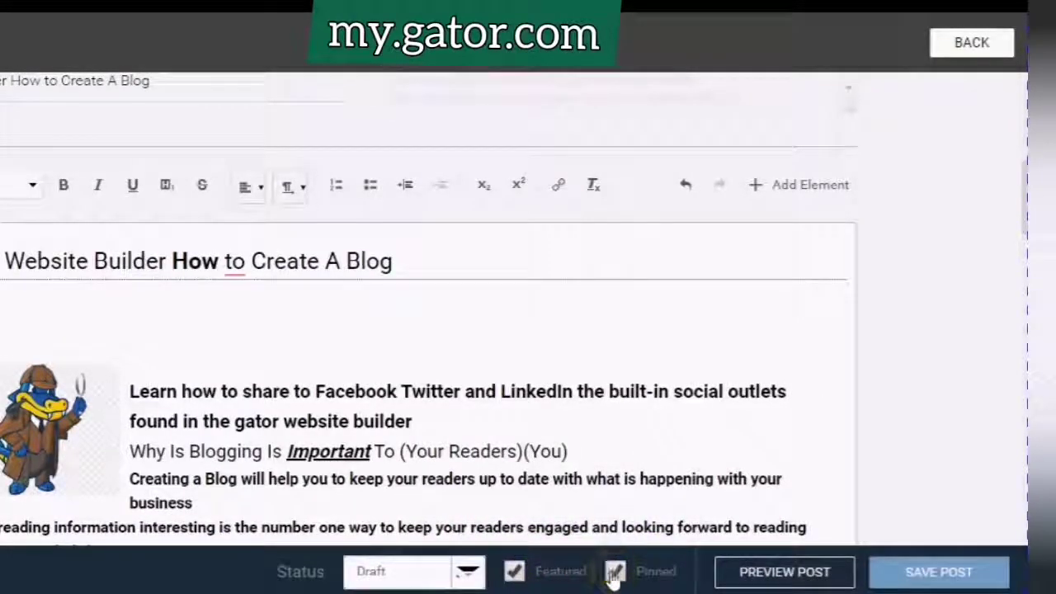
pyautogui.click(467, 571)
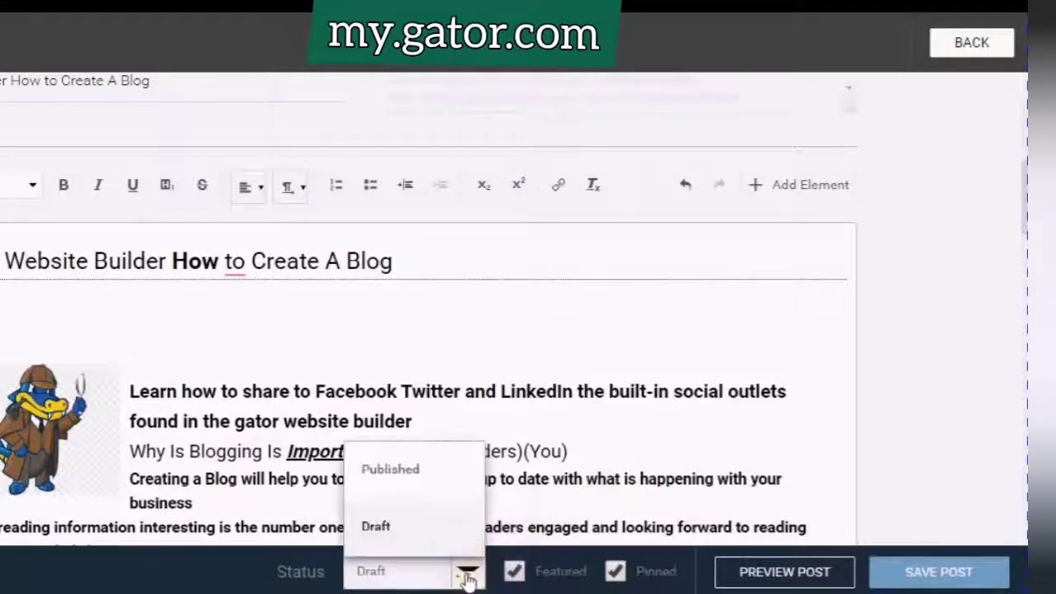
pyautogui.click(385, 472)
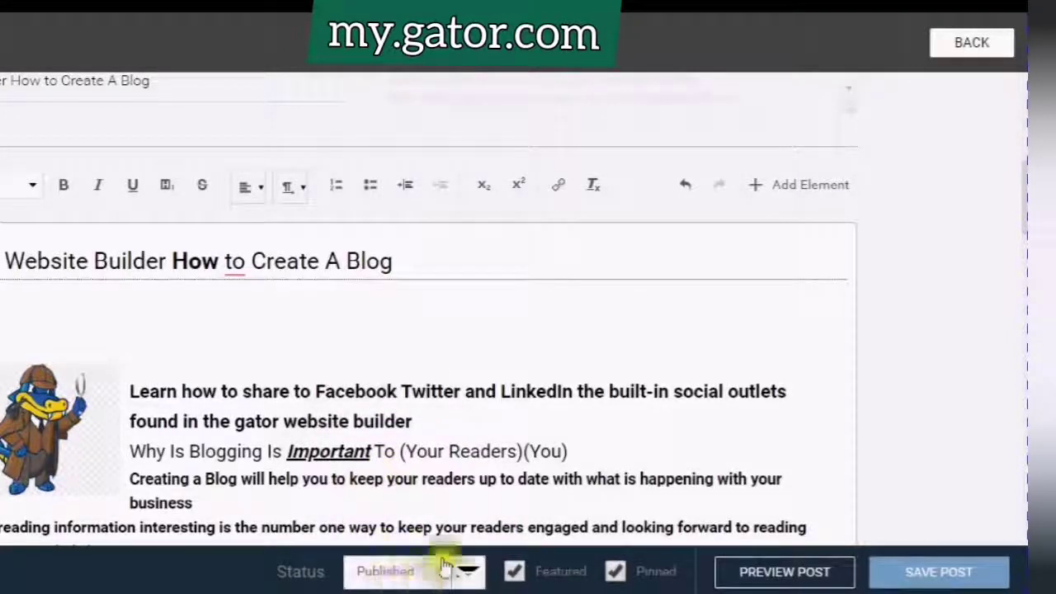
pyautogui.click(911, 578)
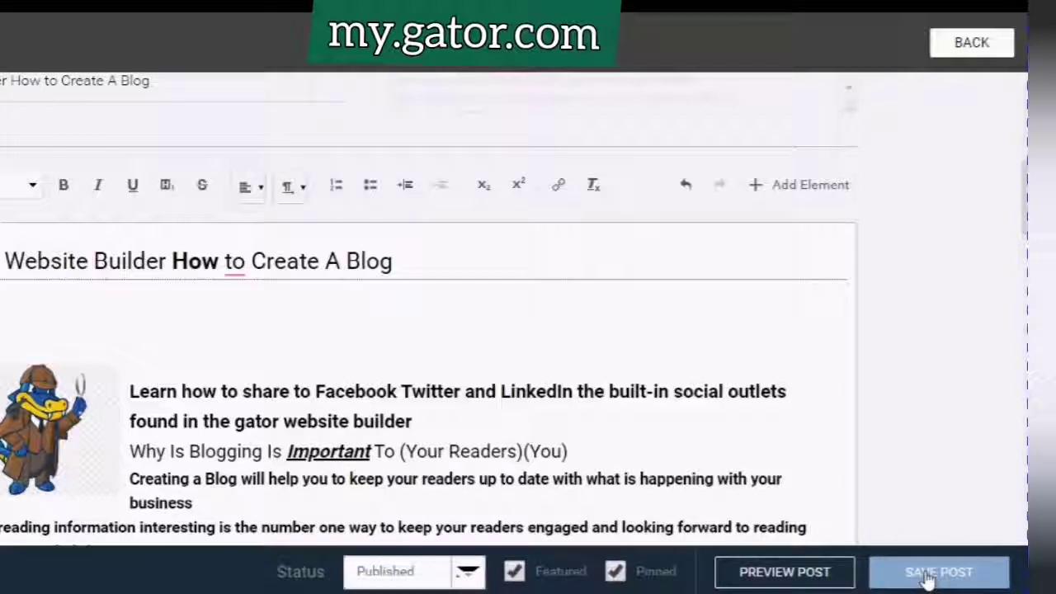
pyautogui.click(928, 578)
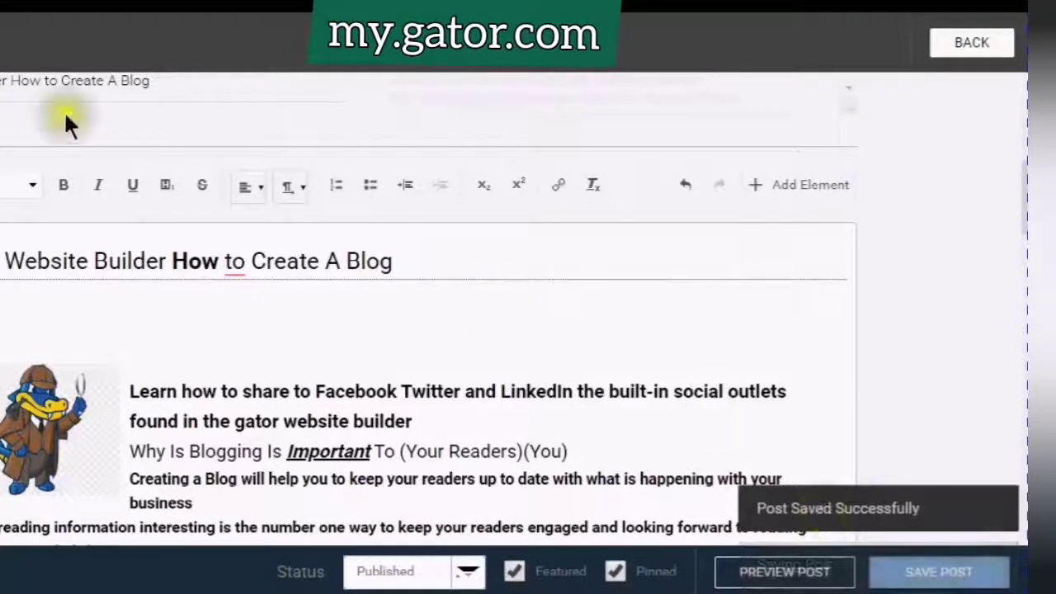
# Return to the list of blog posts and examine the additional options for the post "Gator website builder how to create a blog".
pyautogui.click(1008, 49)
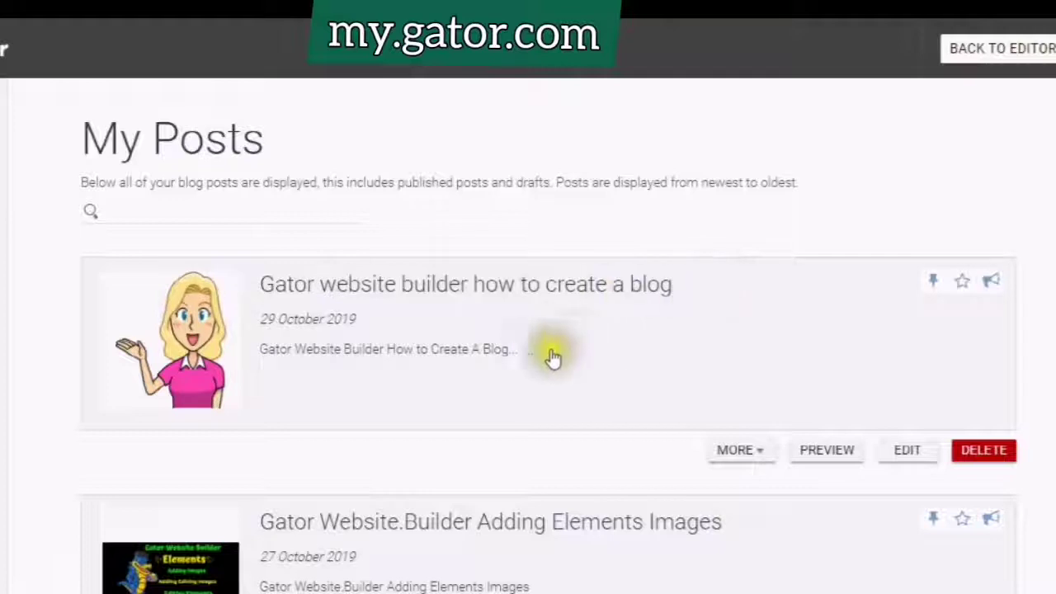
pyautogui.click(825, 455)
pyautogui.click(908, 453)
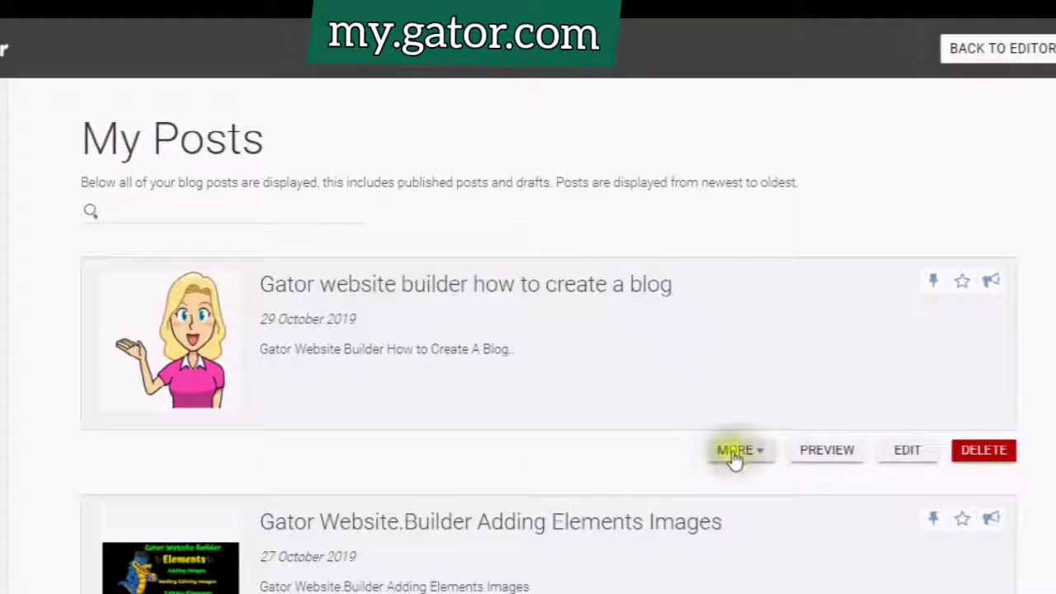
pyautogui.click(761, 456)
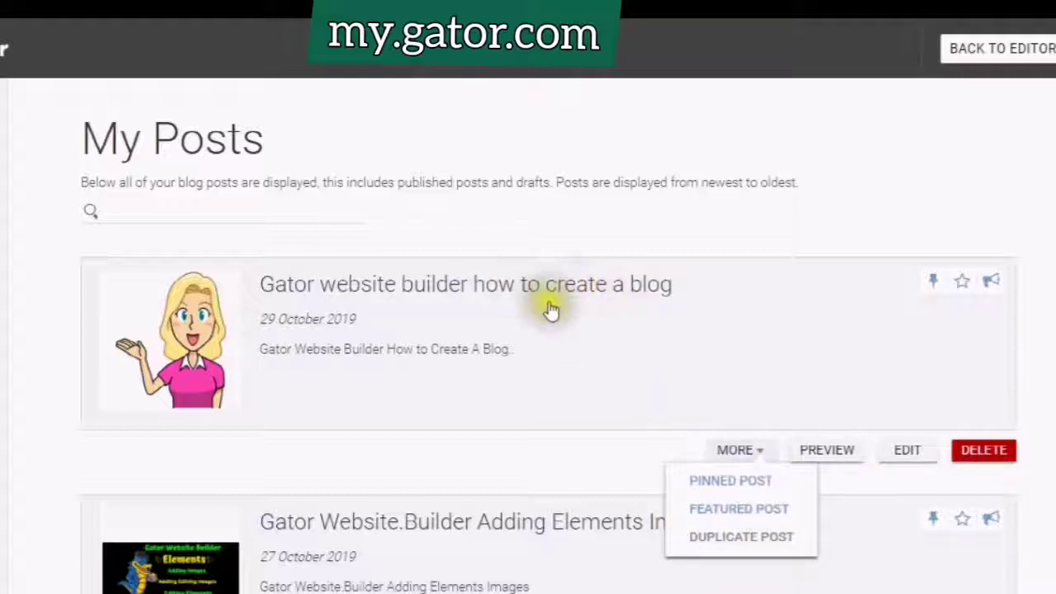
pyautogui.click(868, 304)
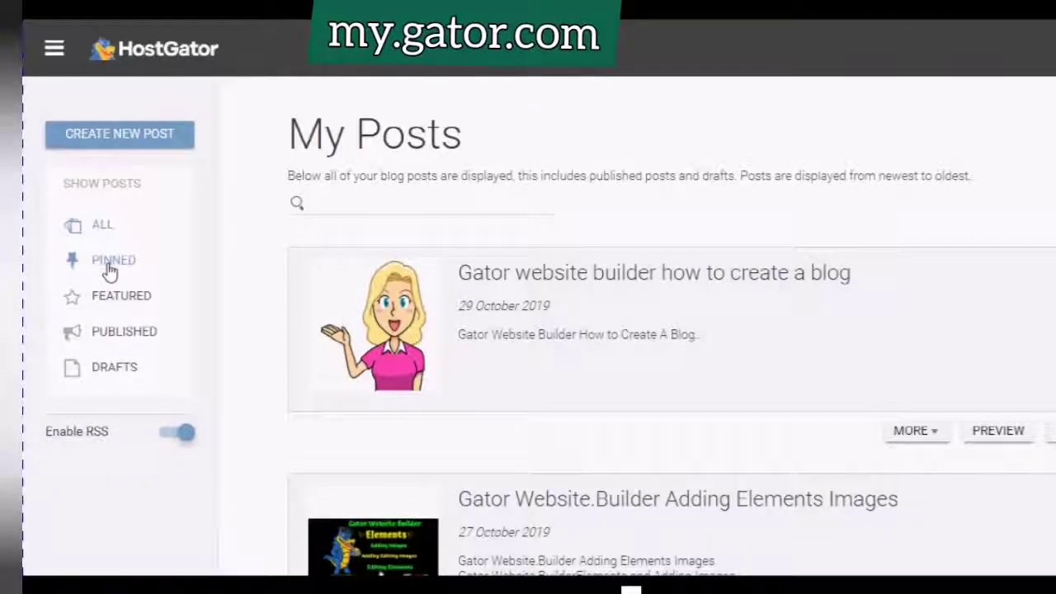
# Filter the blog post list by pinned, featured and published posts to check where the new post is listed.
pyautogui.click(110, 272)
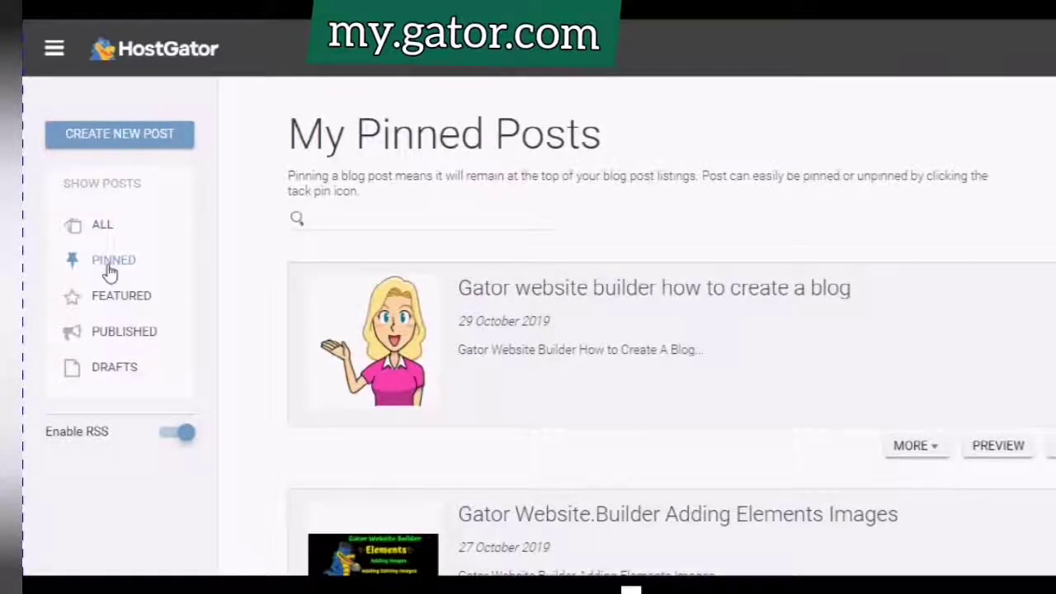
pyautogui.click(111, 305)
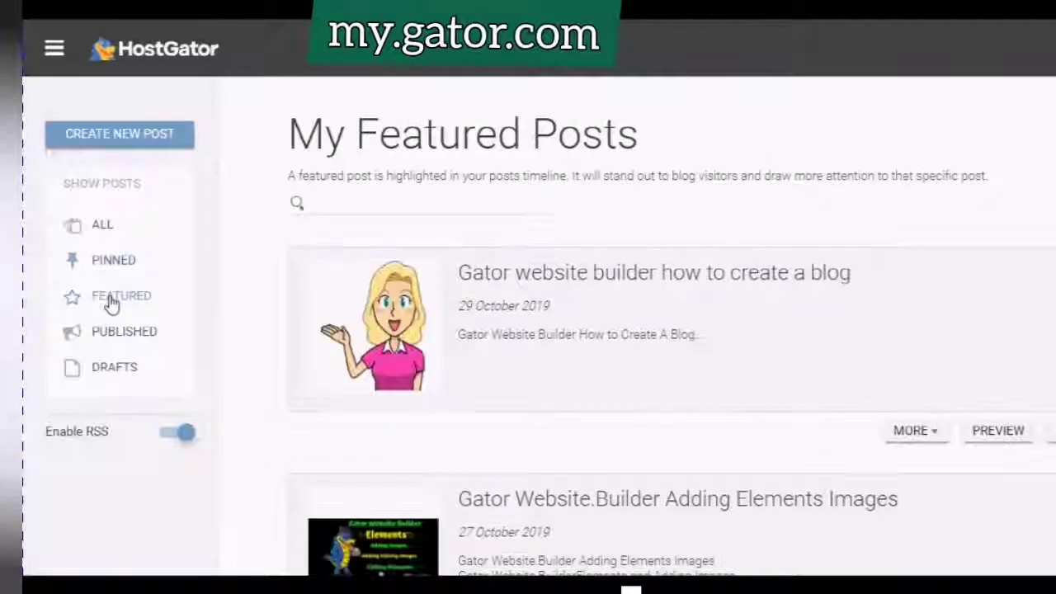
pyautogui.click(112, 340)
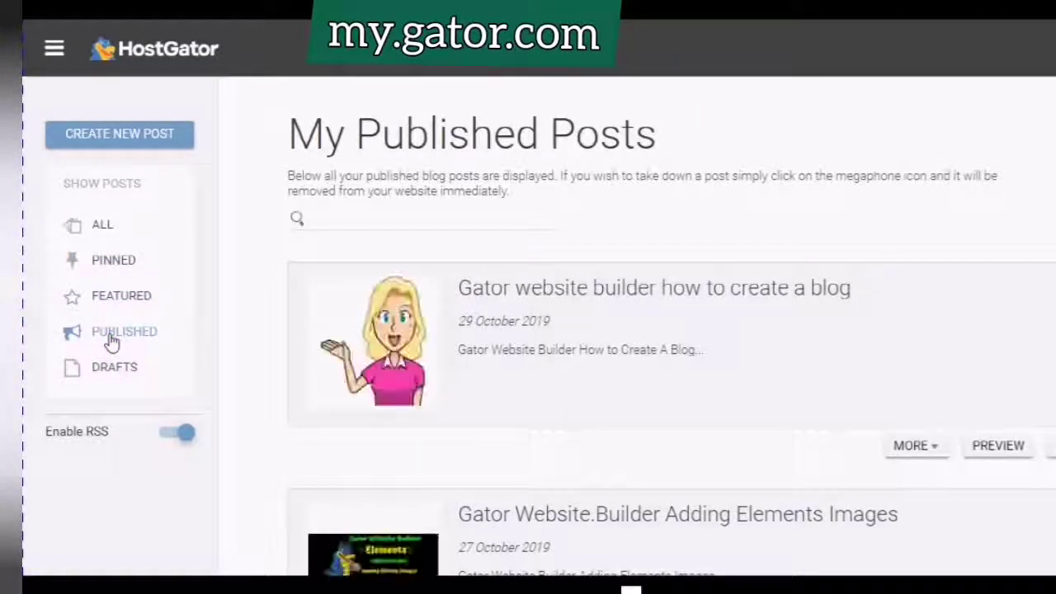
# Check the drafts list for blog posts and switch back to the list of all posts.
pyautogui.click(97, 373)
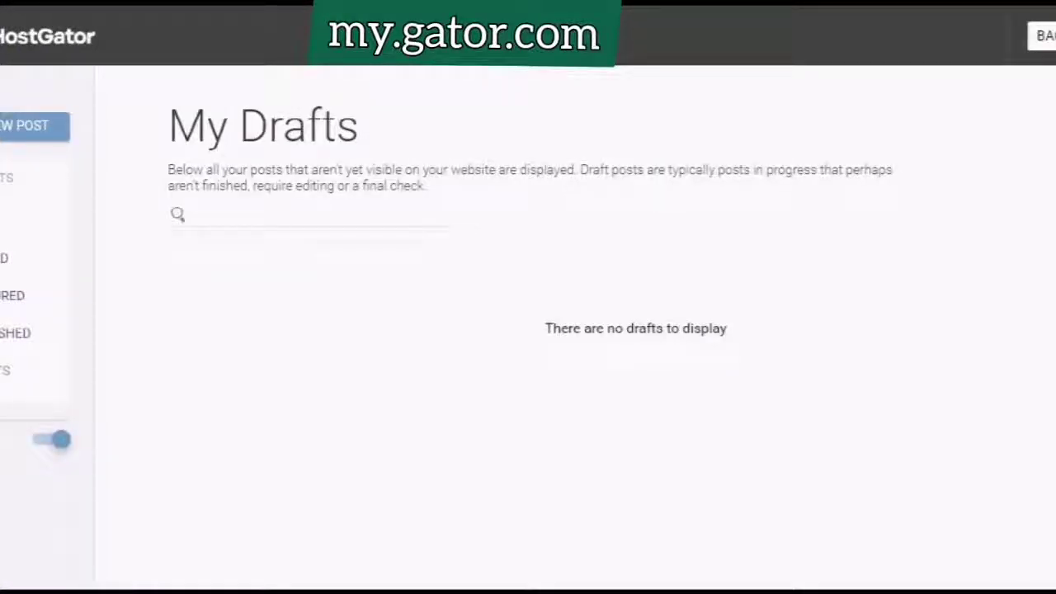
pyautogui.click(13, 221)
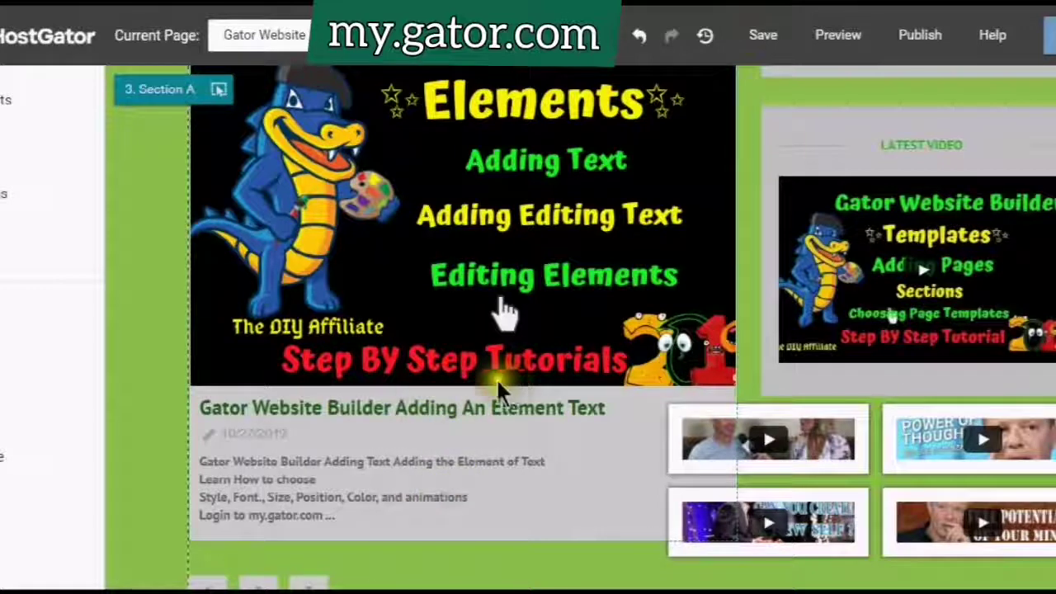
# Examine the blog page in the site editor, from the Gator Website Tutorials section to the post feed and Featured Posts sidebar.
pyautogui.scroll(5, 495, 404)
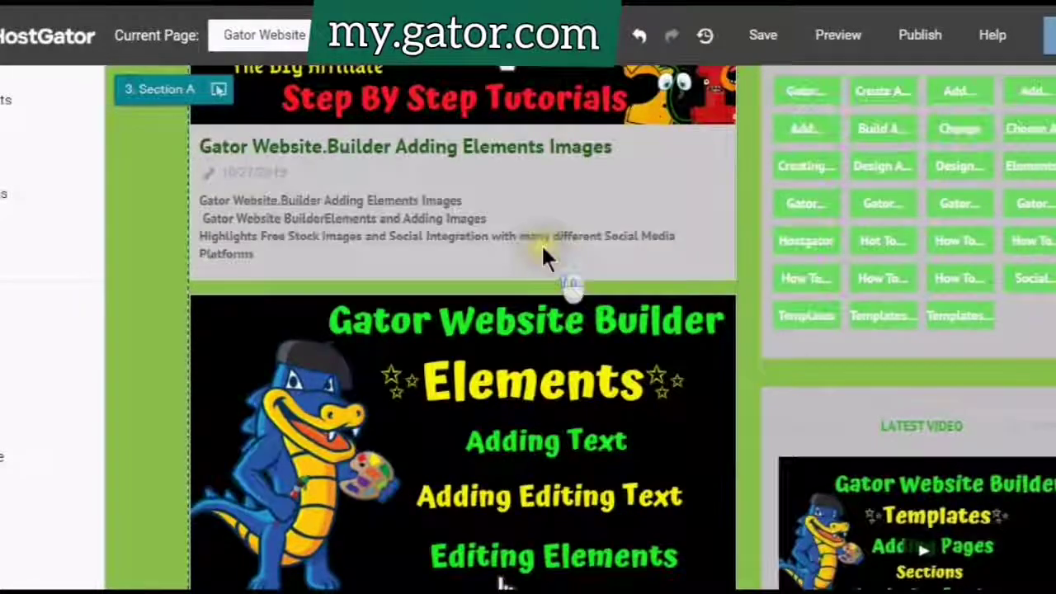
pyautogui.scroll(15, 536, 274)
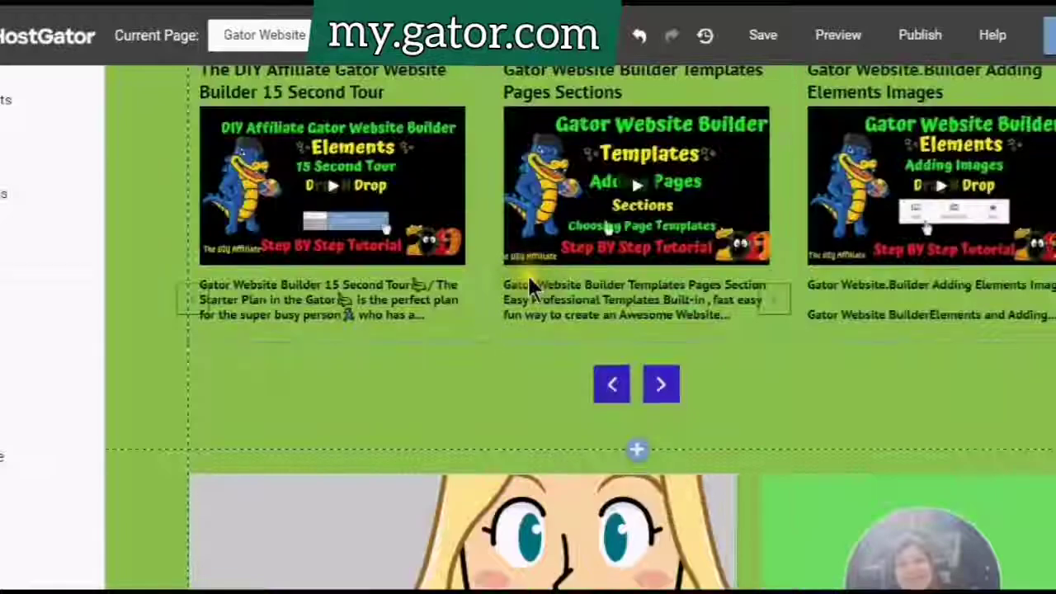
pyautogui.scroll(2, 528, 280)
pyautogui.scroll(-5, 527, 280)
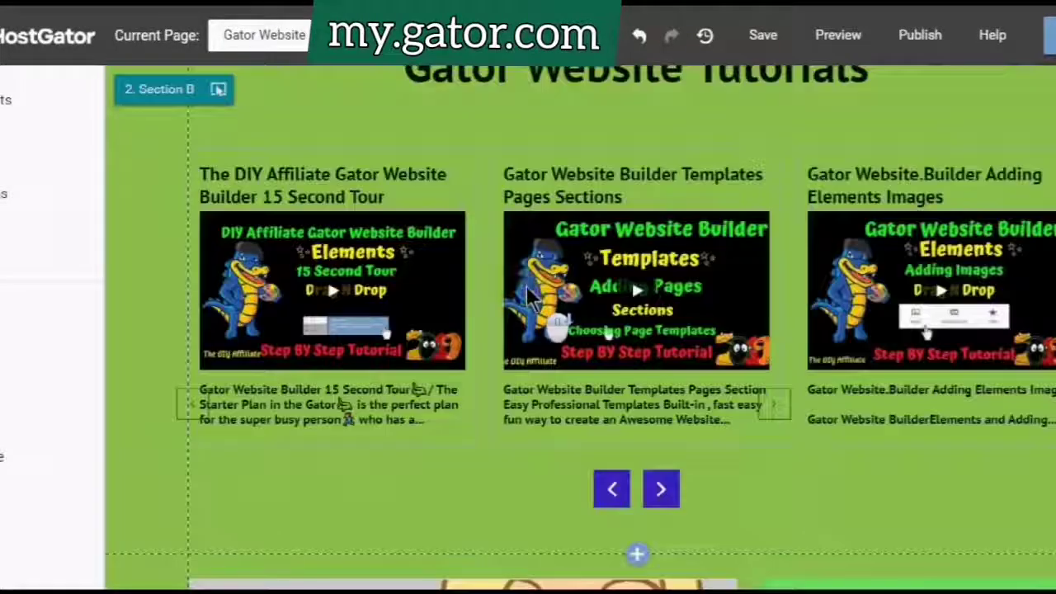
pyautogui.scroll(5, 525, 289)
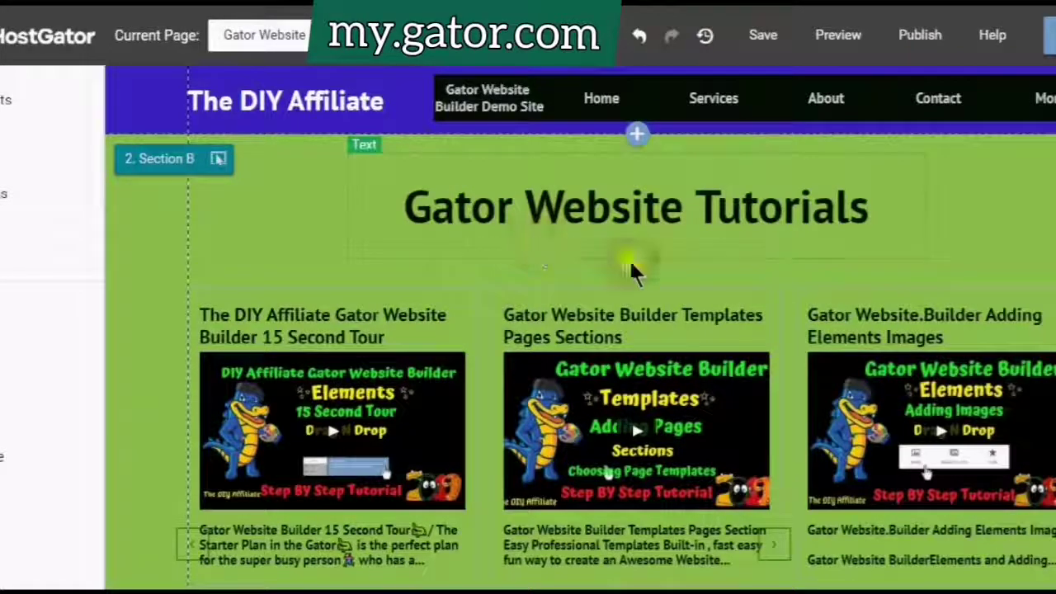
pyautogui.scroll(-2, 523, 306)
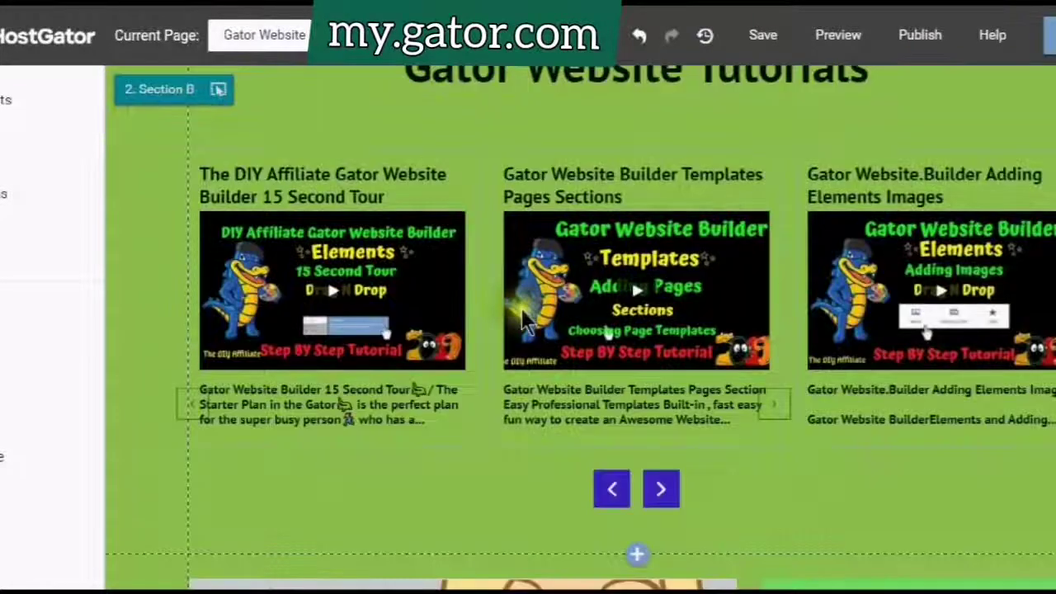
pyautogui.scroll(-6, 522, 321)
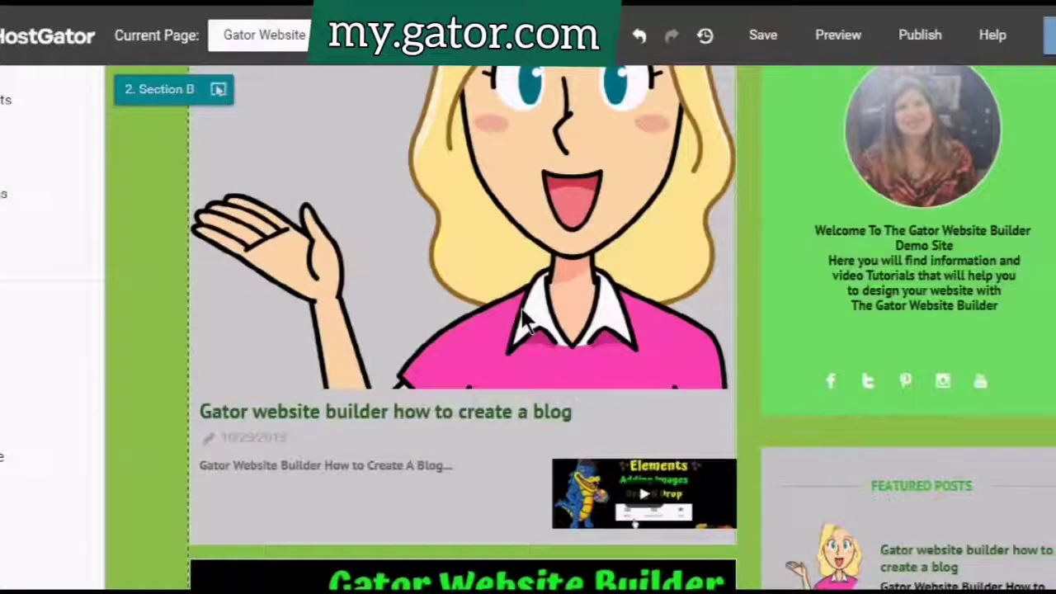
pyautogui.scroll(-1, 521, 320)
pyautogui.scroll(10, 521, 320)
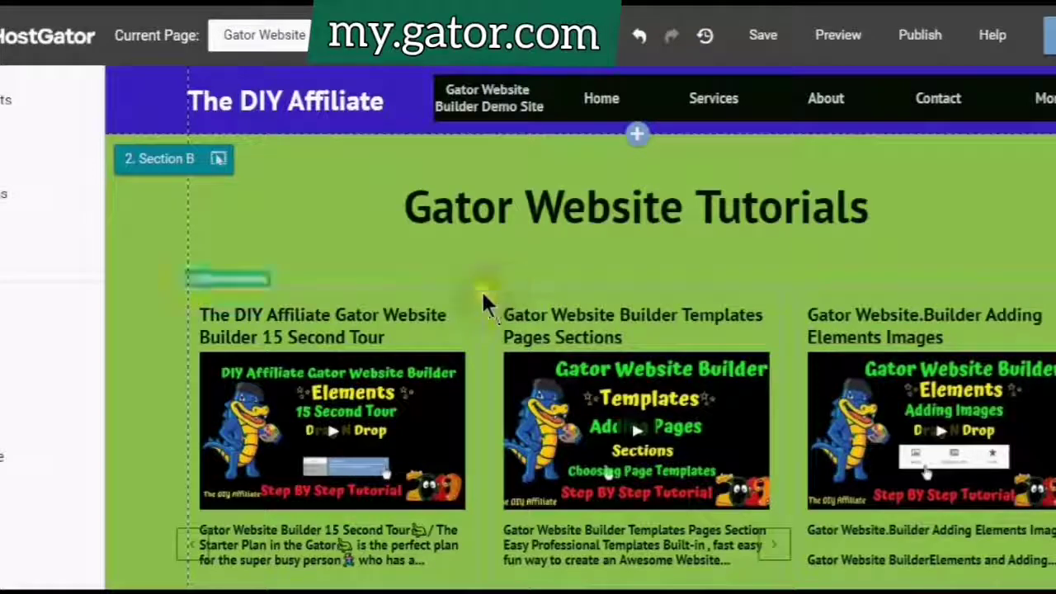
pyautogui.scroll(-3, 485, 297)
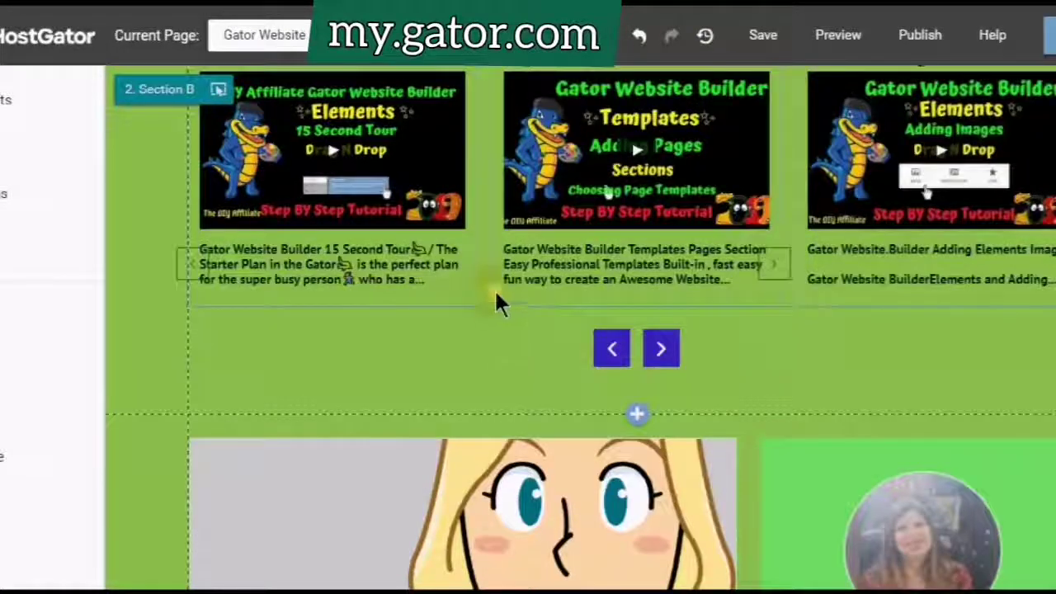